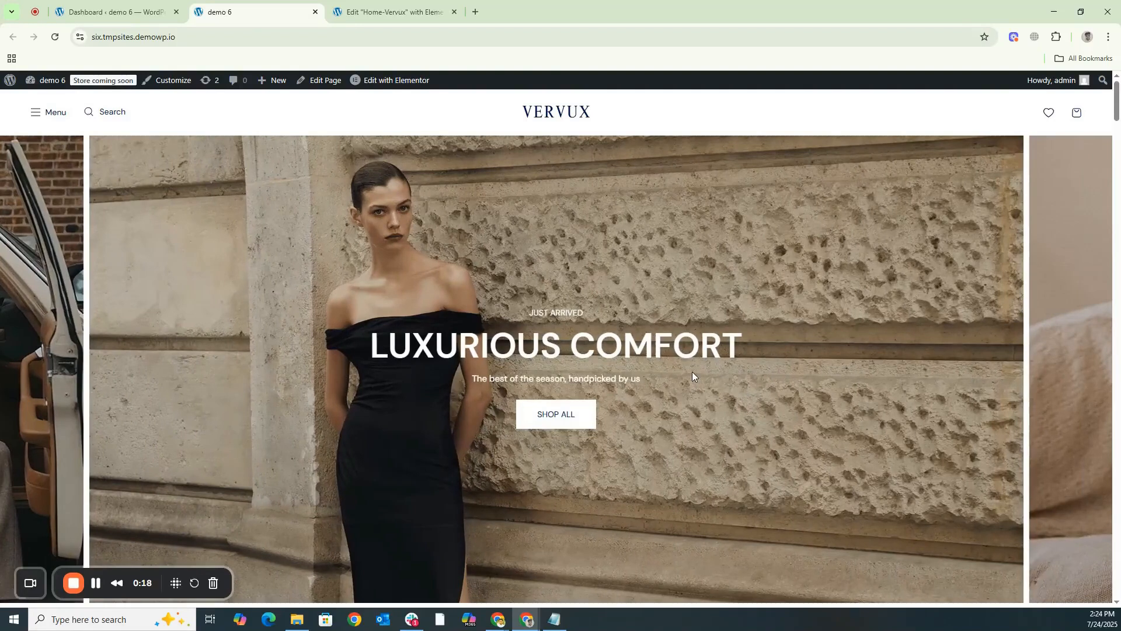
- Open the Home-Vervux page in the Elementor editor and look through its stacked banner slides
{"action": "left_click_drag", "start_coordinate": [909, 312], "coordinate": [244, 299]}
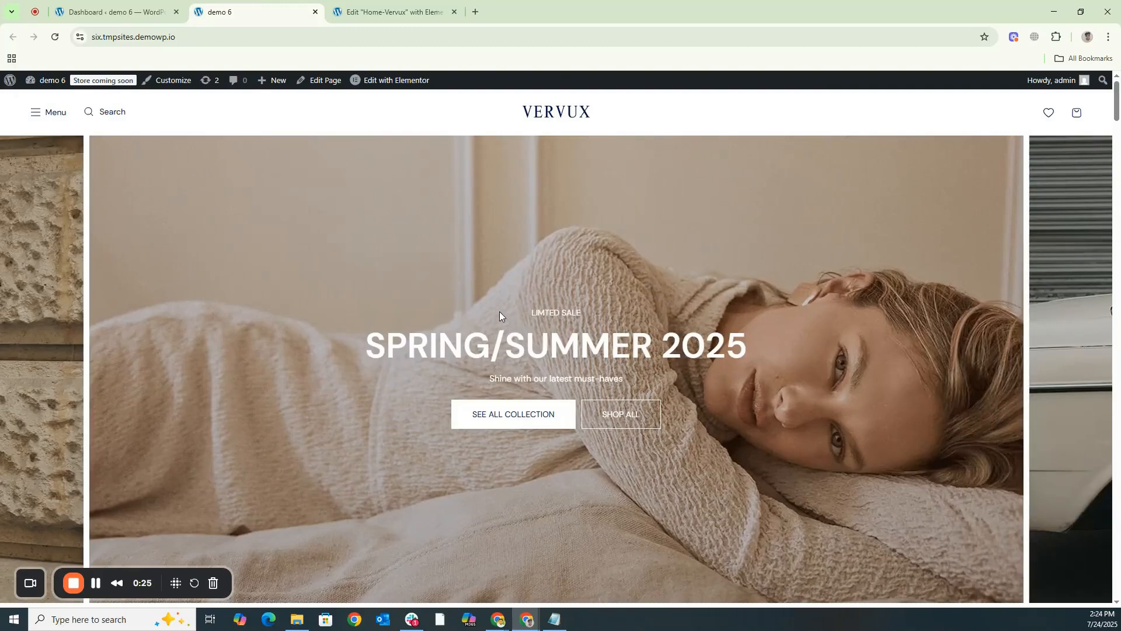
{"action": "right_click", "coordinate": [401, 84]}
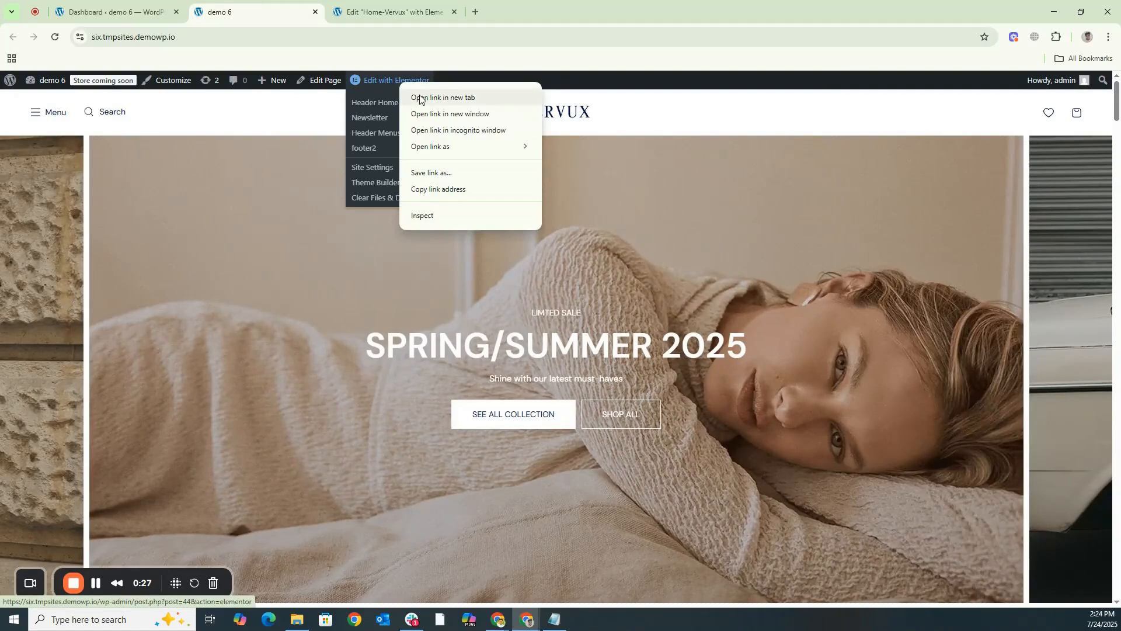
{"action": "left_click", "coordinate": [420, 97]}
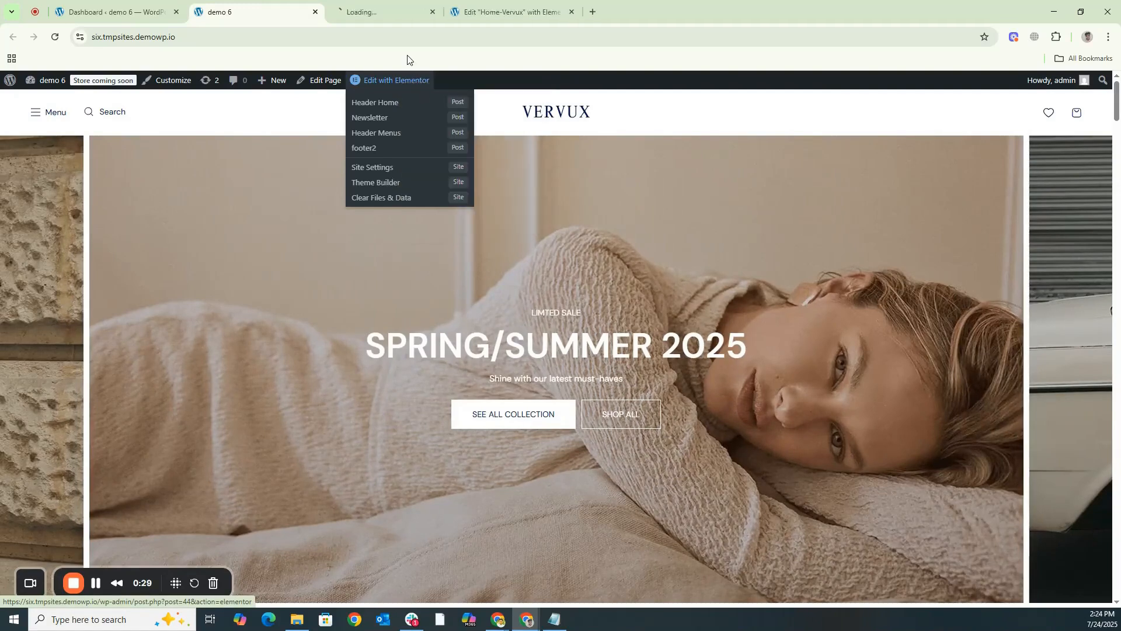
{"action": "left_click", "coordinate": [510, 13]}
{"action": "scroll", "coordinate": [643, 380], "scroll_direction": "down", "scroll_amount": 10}
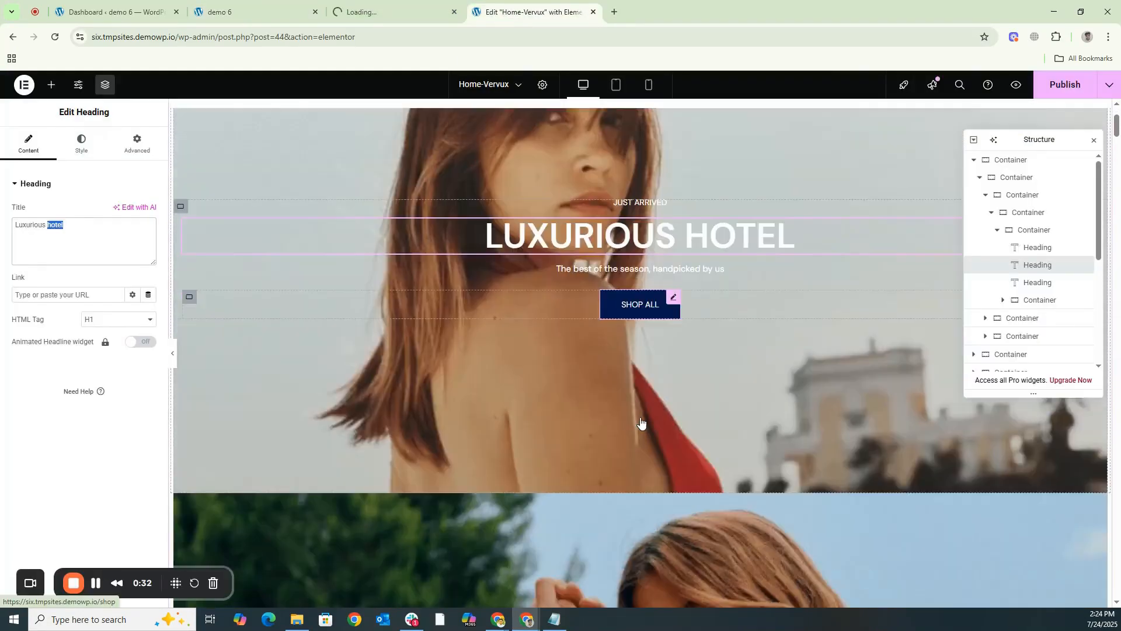
{"action": "scroll", "coordinate": [460, 390], "scroll_direction": "down", "scroll_amount": 5}
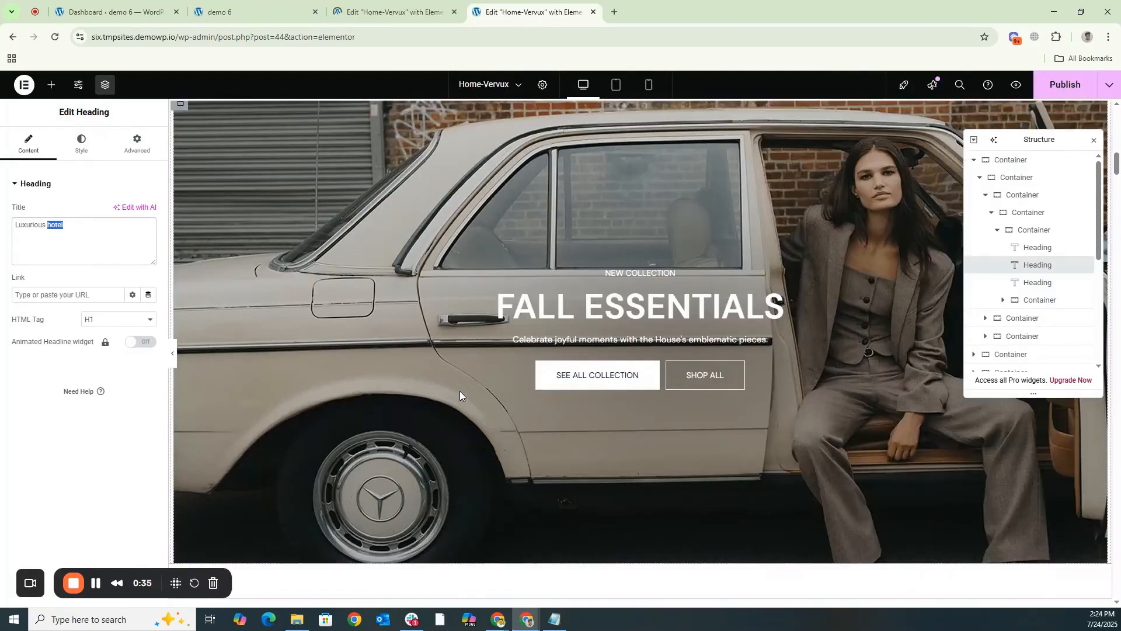
{"action": "scroll", "coordinate": [460, 391], "scroll_direction": "up", "scroll_amount": 10}
{"action": "scroll", "coordinate": [460, 384], "scroll_direction": "up", "scroll_amount": 3}
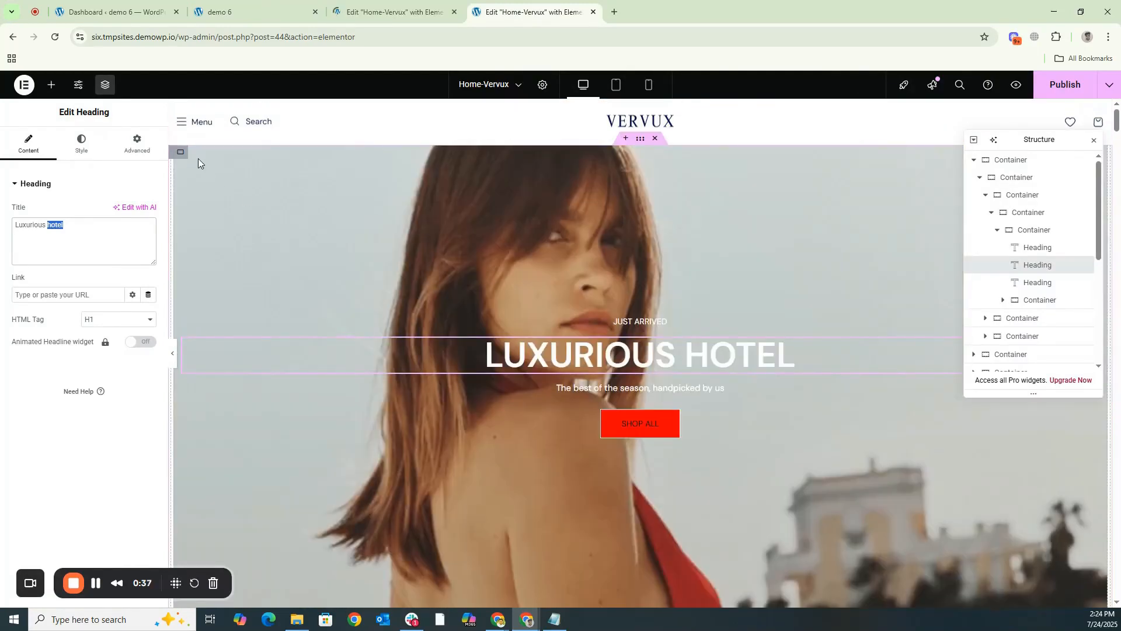
- Replace the first banner container's background image with the media library photo of the woman in a patterned outfit against a wall
{"action": "left_click", "coordinate": [183, 155]}
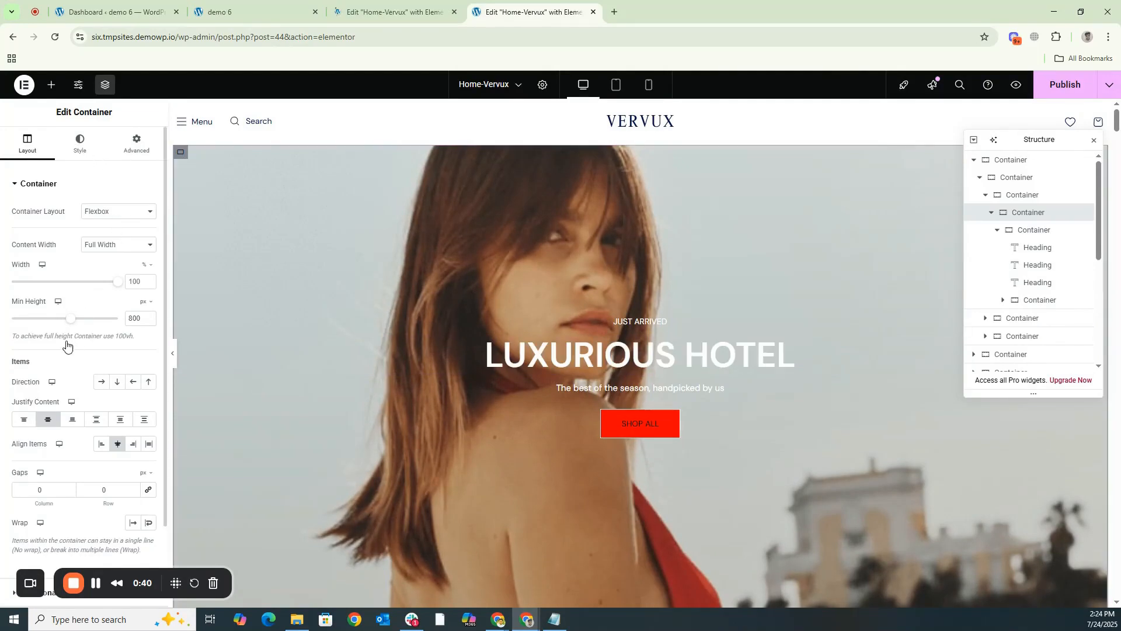
{"action": "left_click", "coordinate": [92, 155]}
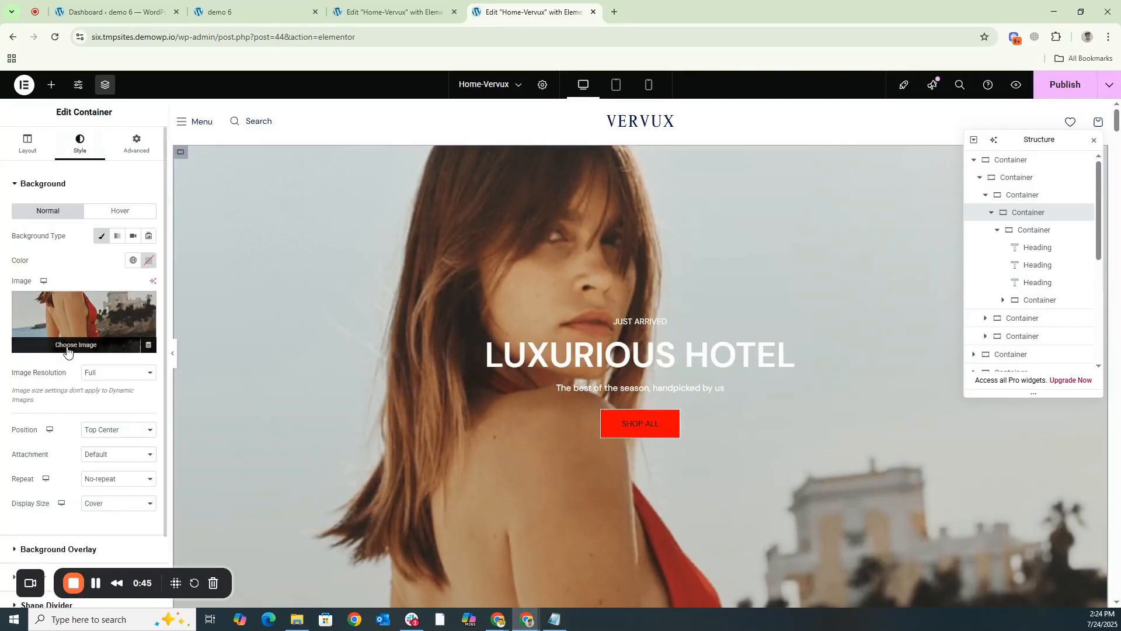
{"action": "left_click", "coordinate": [67, 349]}
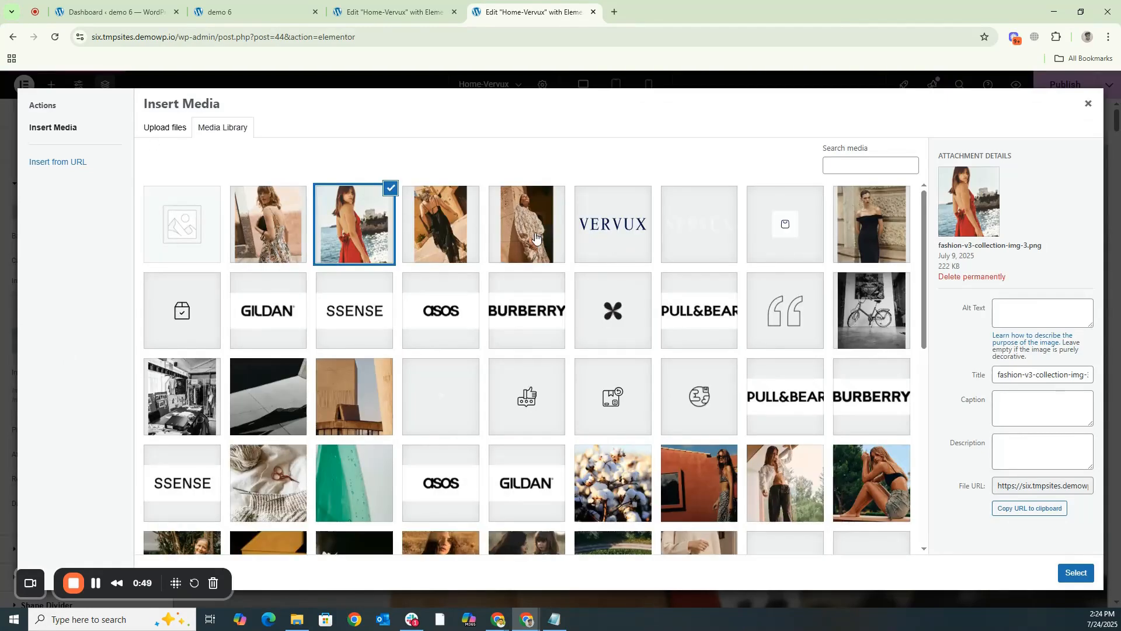
{"action": "left_click", "coordinate": [536, 238]}
{"action": "left_click", "coordinate": [1077, 573]}
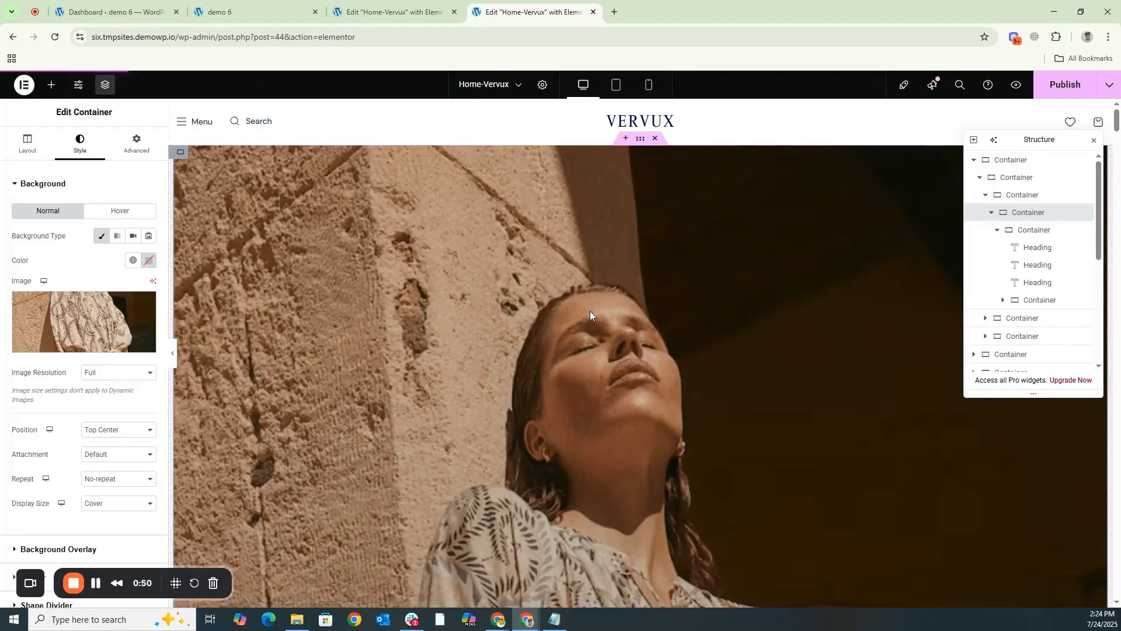
- Change the second banner's main heading to "Spring/Summer 2024"
{"action": "scroll", "coordinate": [577, 307], "scroll_direction": "down", "scroll_amount": 3}
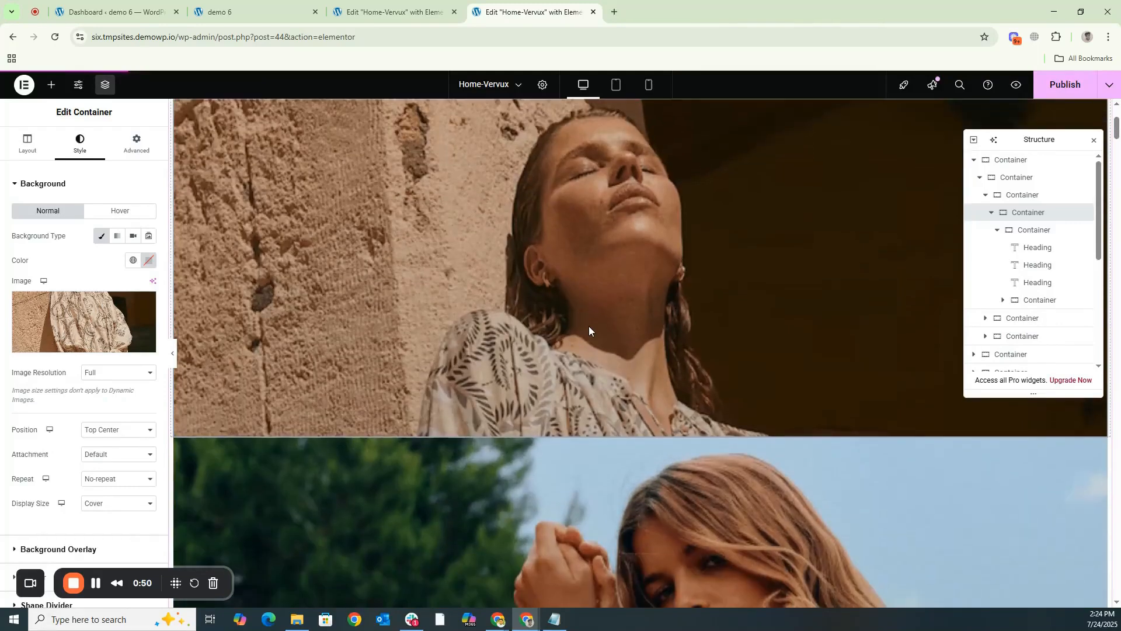
{"action": "scroll", "coordinate": [612, 327], "scroll_direction": "down", "scroll_amount": 5}
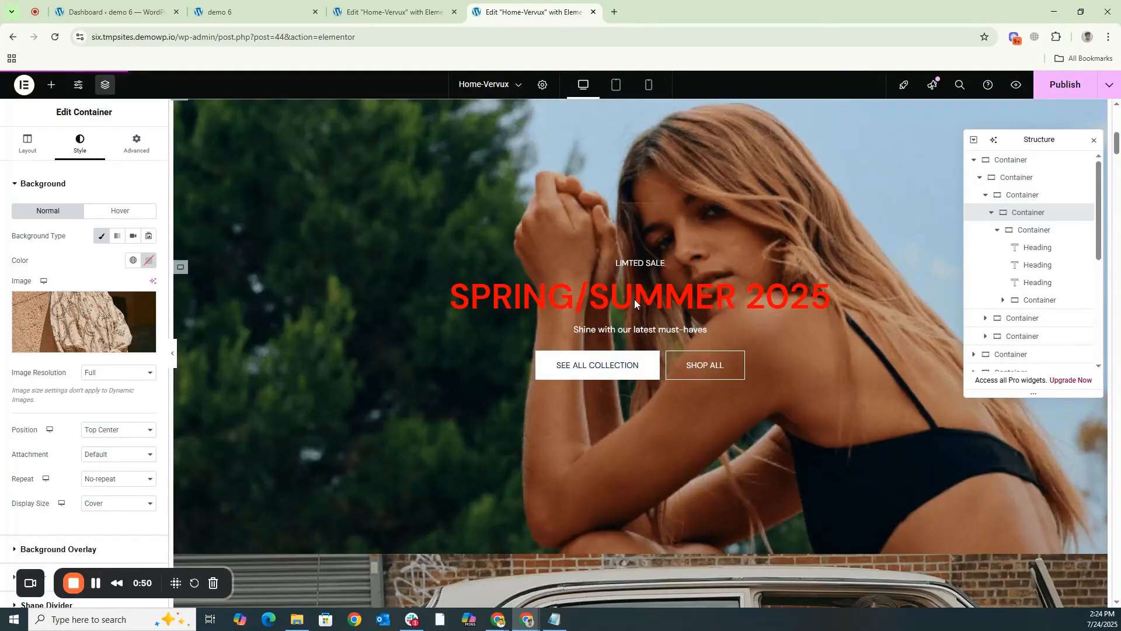
{"action": "left_click", "coordinate": [633, 299]}
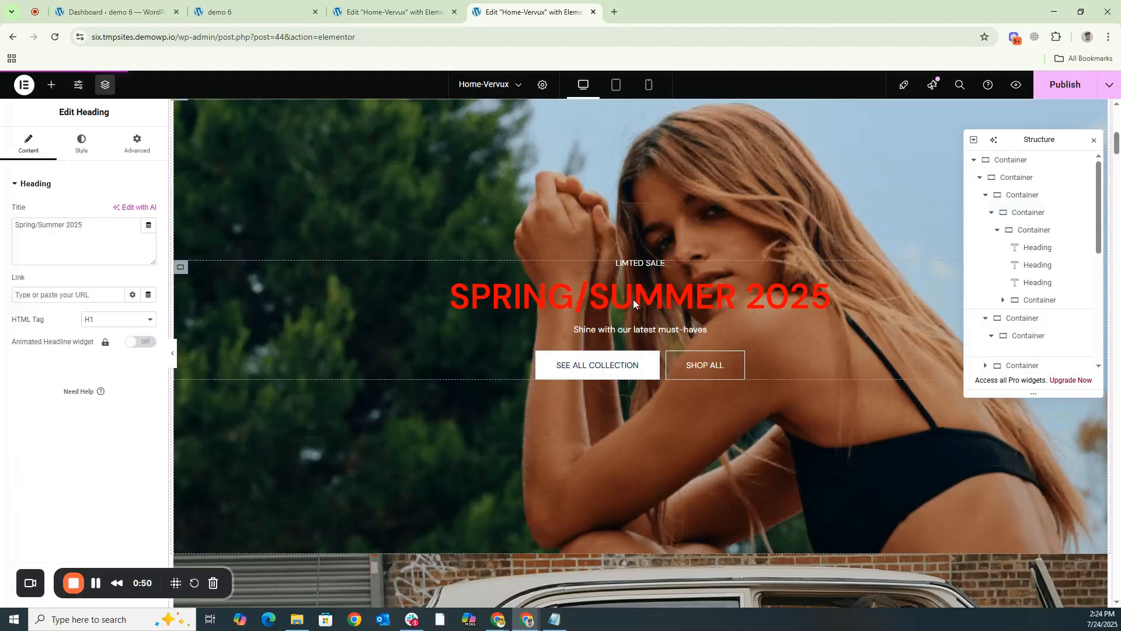
{"action": "double_click", "coordinate": [69, 225]}
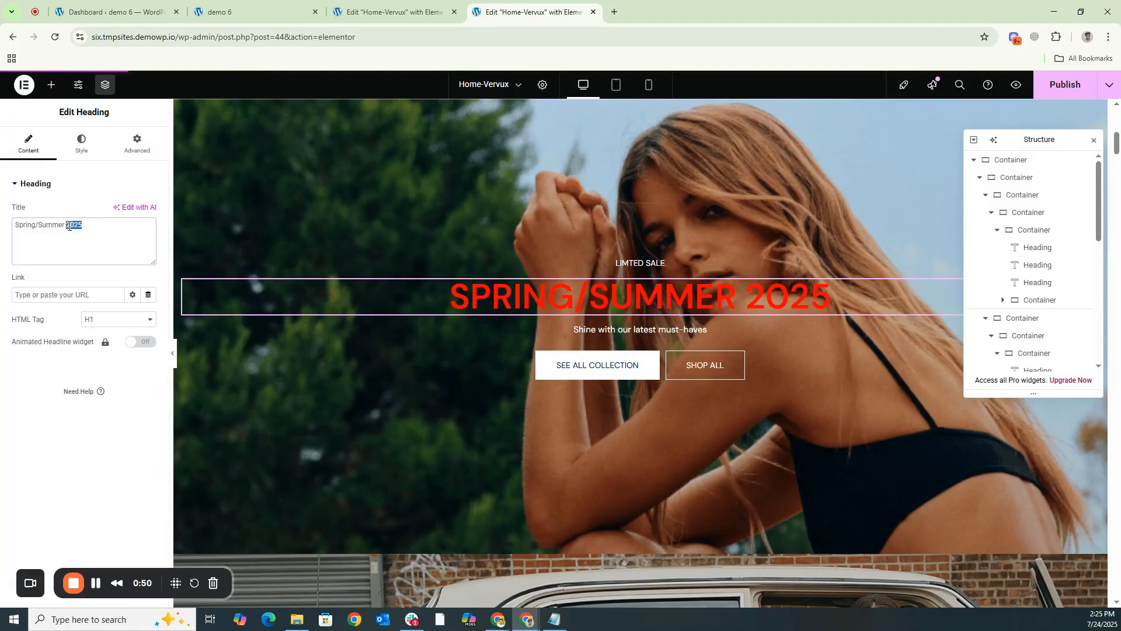
{"action": "type", "text": "202"}
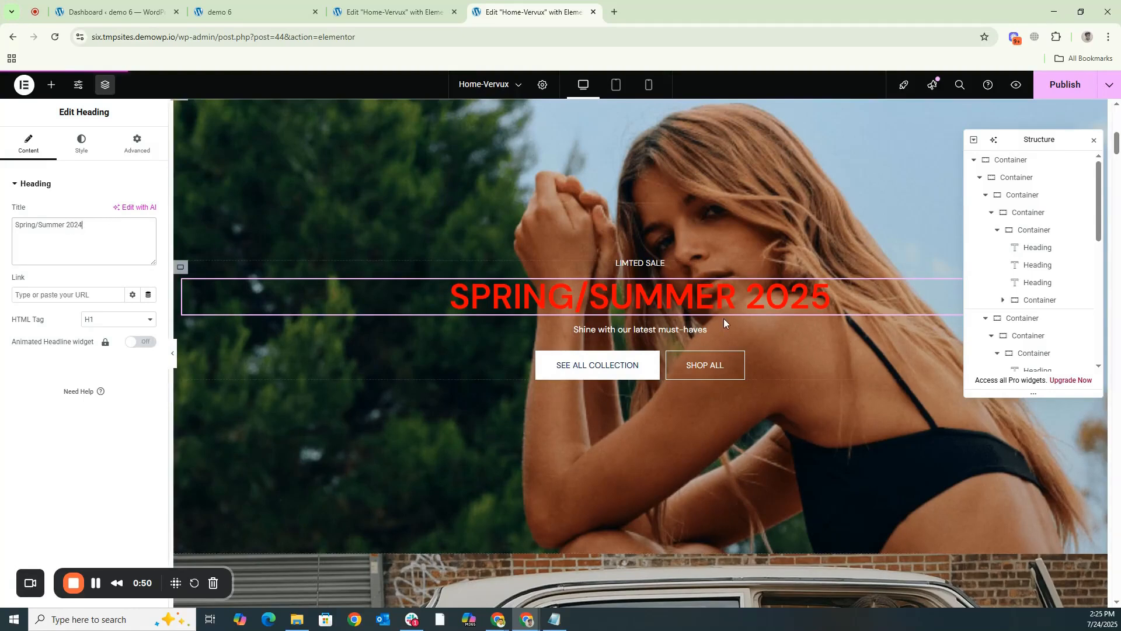
- Set the minimum height of the second banner's outer container, which holds the Spring/Summer heading, to 900 px
{"action": "scroll", "coordinate": [728, 317], "scroll_direction": "up", "scroll_amount": 4}
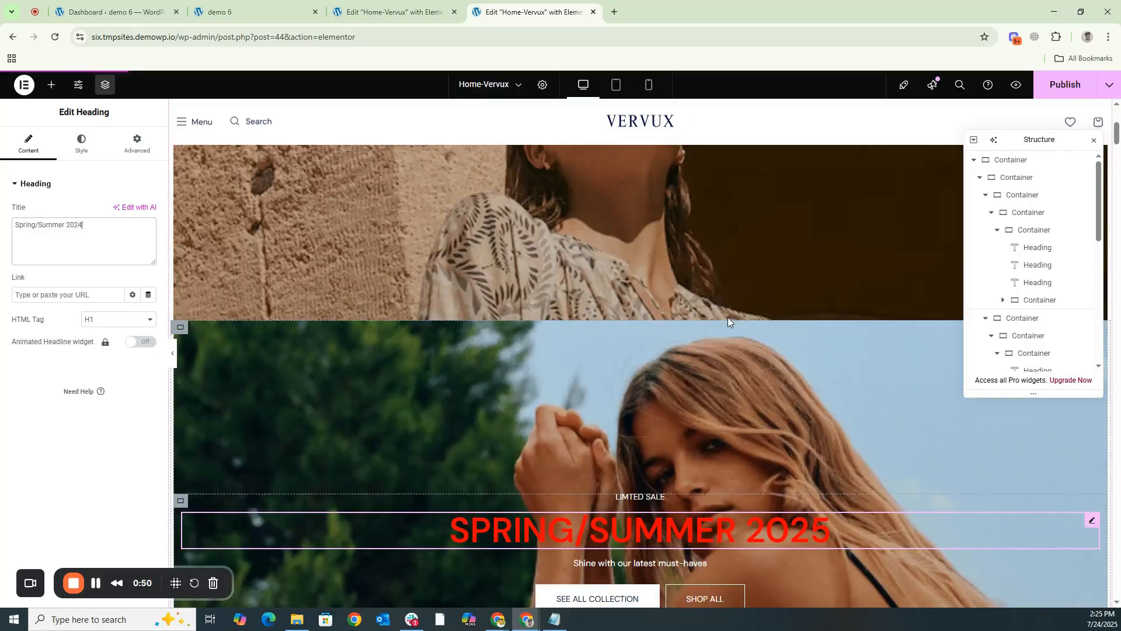
{"action": "scroll", "coordinate": [728, 316], "scroll_direction": "up", "scroll_amount": 5}
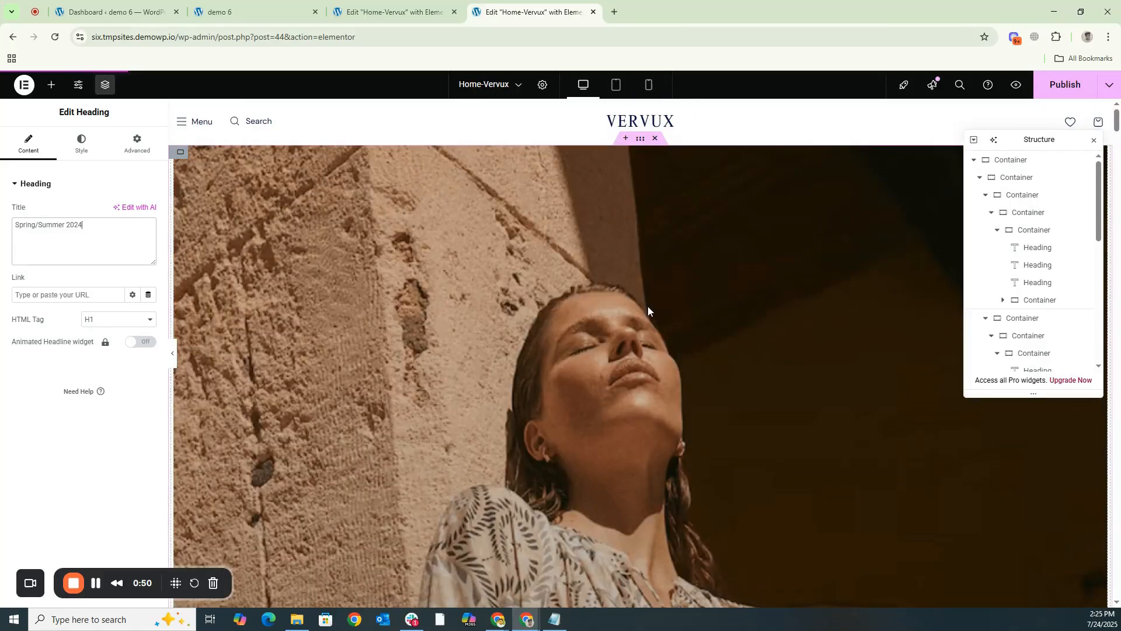
{"action": "scroll", "coordinate": [648, 310], "scroll_direction": "down", "scroll_amount": 2}
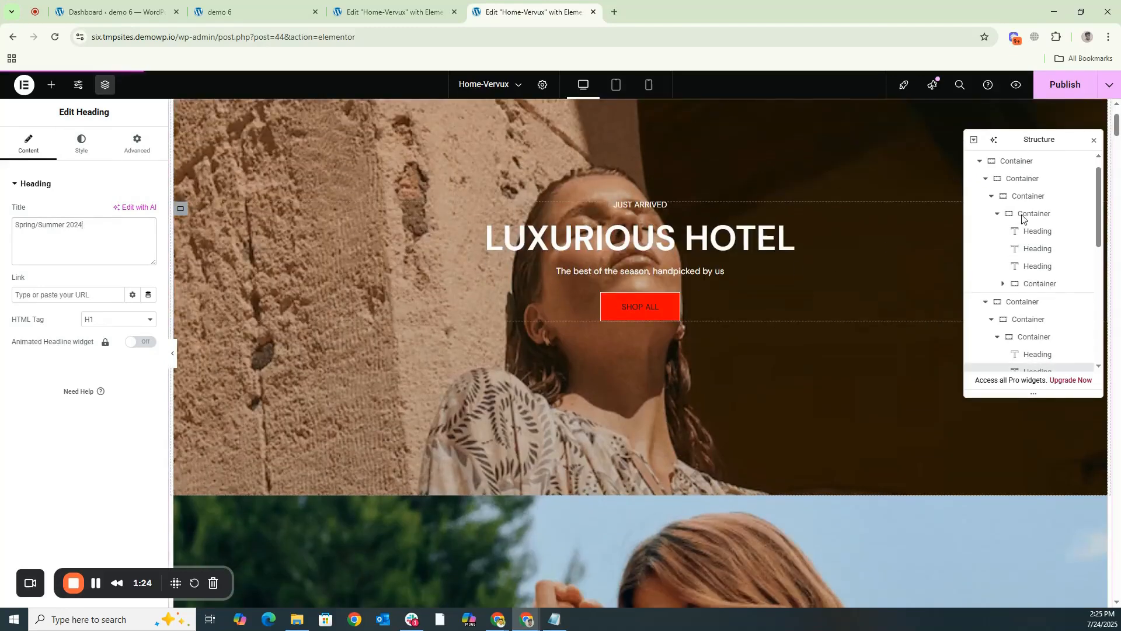
{"action": "scroll", "coordinate": [1028, 221], "scroll_direction": "down", "scroll_amount": 2}
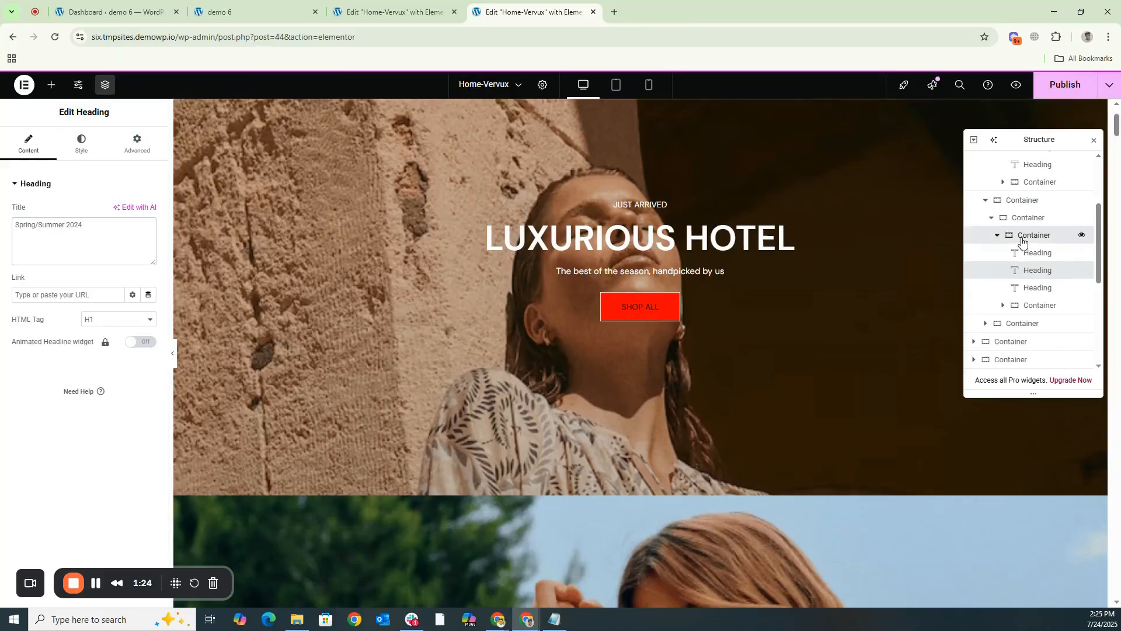
{"action": "left_click", "coordinate": [1024, 237]}
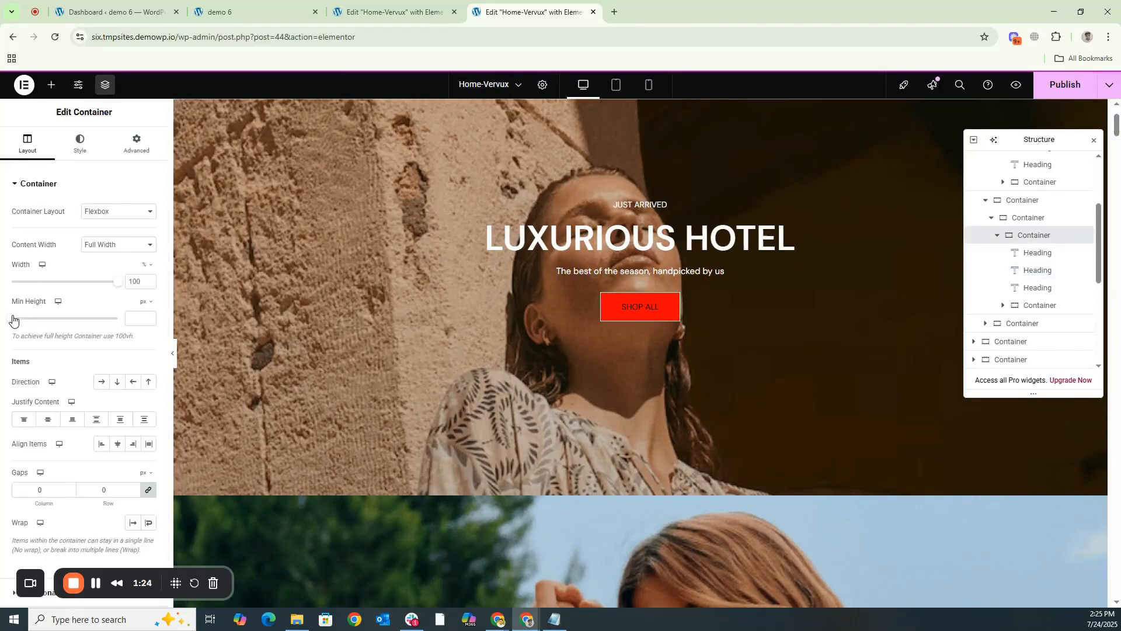
{"action": "left_click", "coordinate": [1022, 223]}
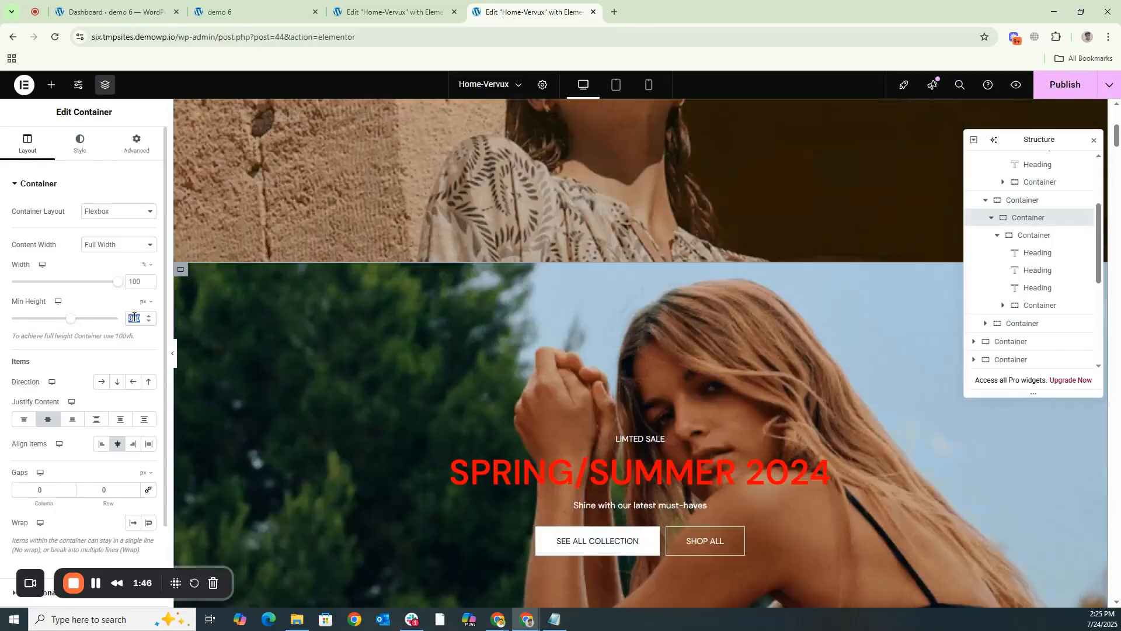
{"action": "double_click", "coordinate": [134, 317]}
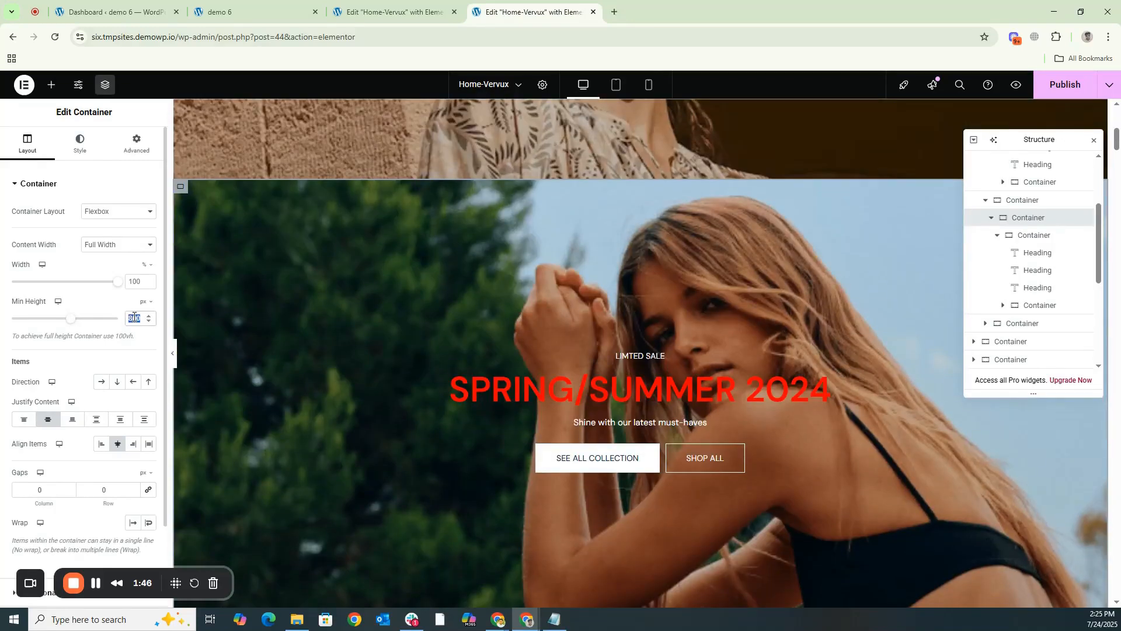
{"action": "type", "text": "900"}
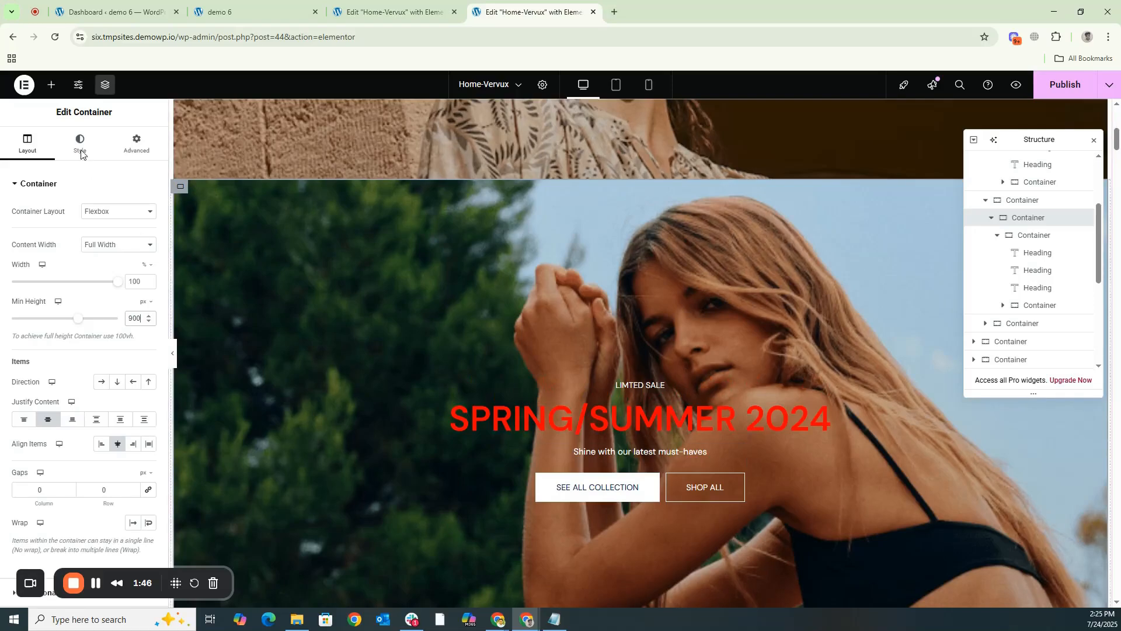
- Set the text color of the second banner's Spring/Summer heading to white, #FFFFFF
{"action": "left_click", "coordinate": [553, 416]}
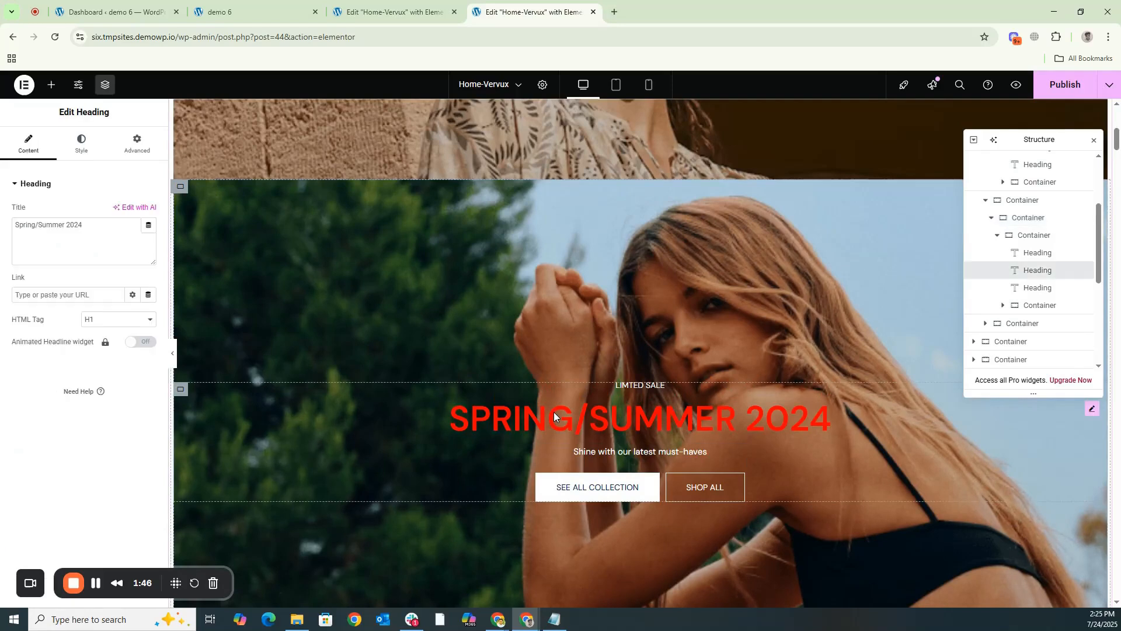
{"action": "left_click", "coordinate": [82, 143]}
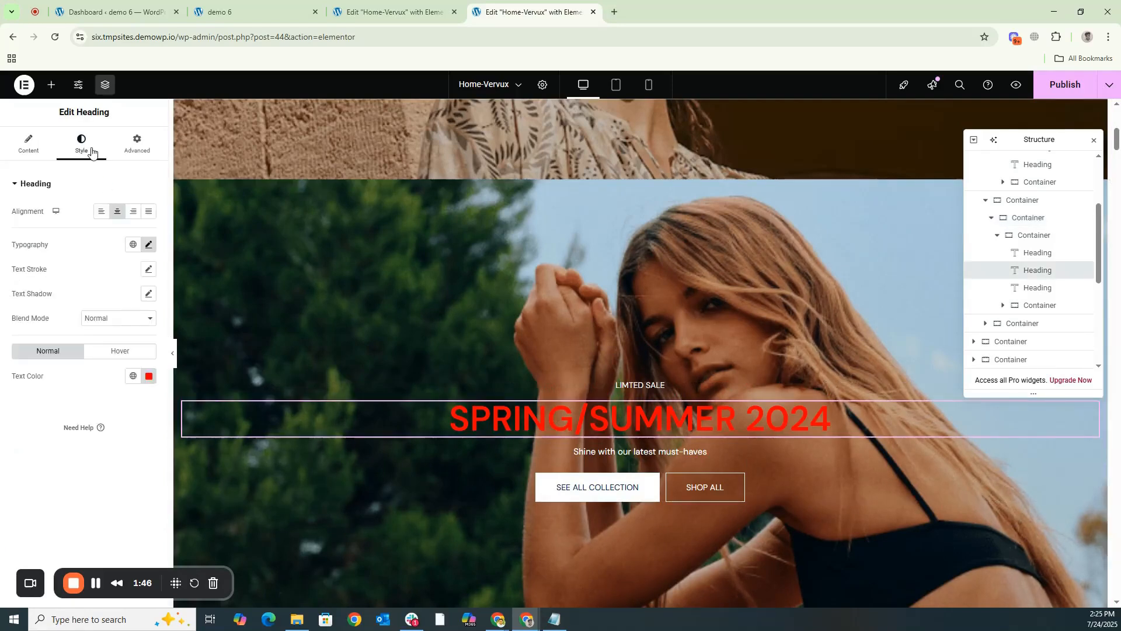
{"action": "left_click", "coordinate": [149, 376]}
{"action": "left_click_drag", "start_coordinate": [146, 431], "coordinate": [36, 403]}
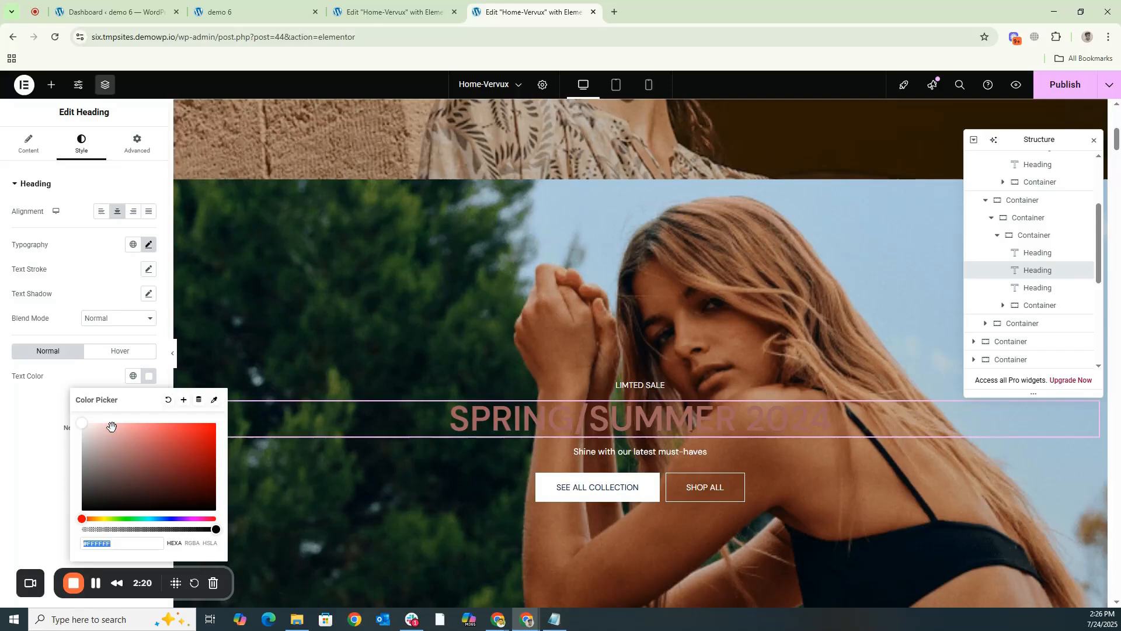
{"action": "scroll", "coordinate": [456, 405], "scroll_direction": "down", "scroll_amount": 7}
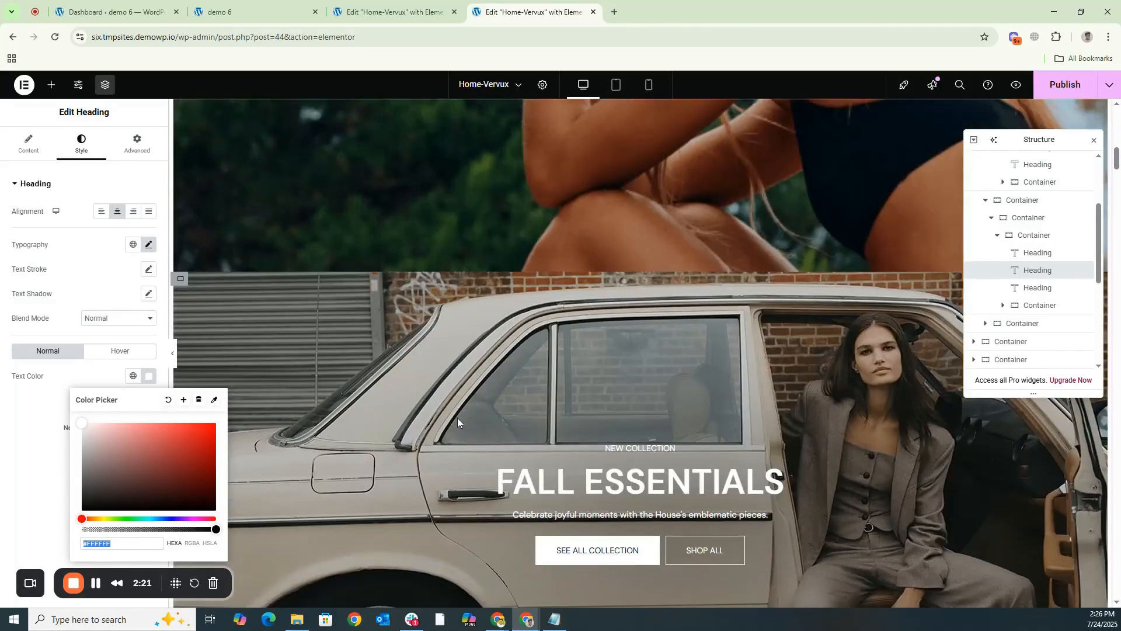
{"action": "scroll", "coordinate": [458, 419], "scroll_direction": "down", "scroll_amount": 15}
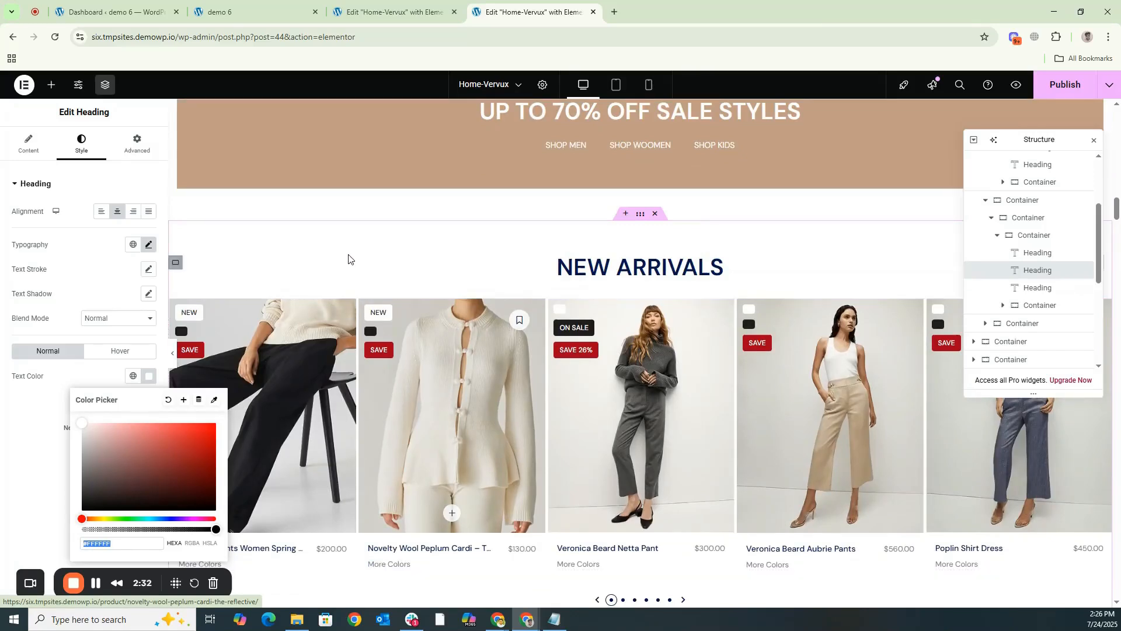
- Create a new WordPress page titled "banner" and publish it
{"action": "left_click", "coordinate": [111, 12]}
{"action": "mouse_move", "coordinate": [45, 239]}
{"action": "right_click", "coordinate": [119, 251]}
{"action": "left_click", "coordinate": [138, 261]}
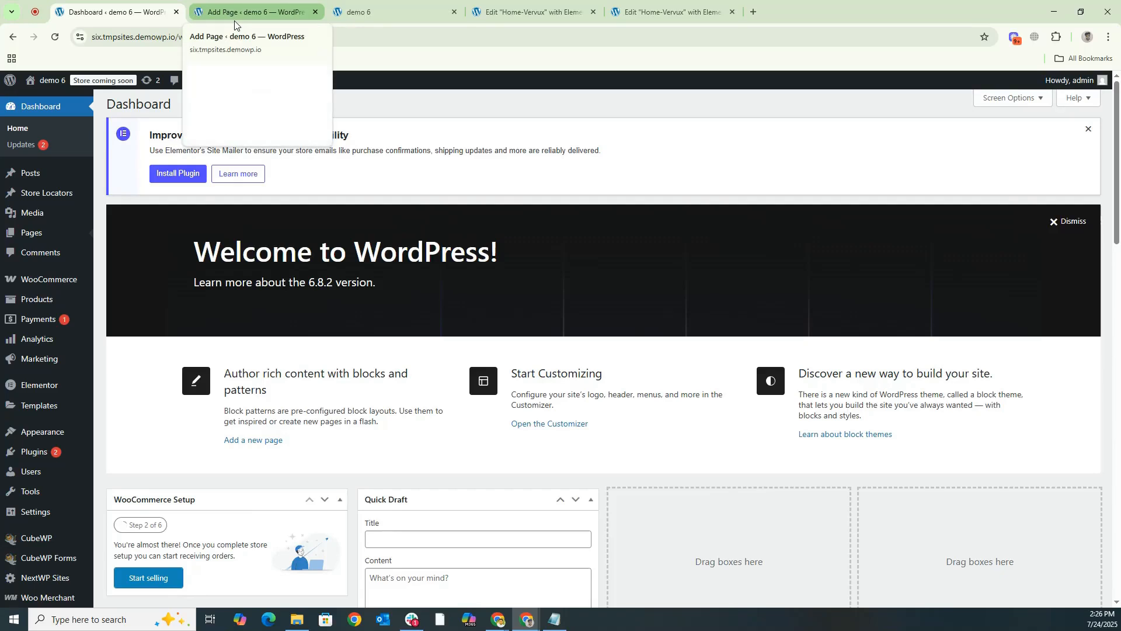
{"action": "left_click", "coordinate": [235, 18]}
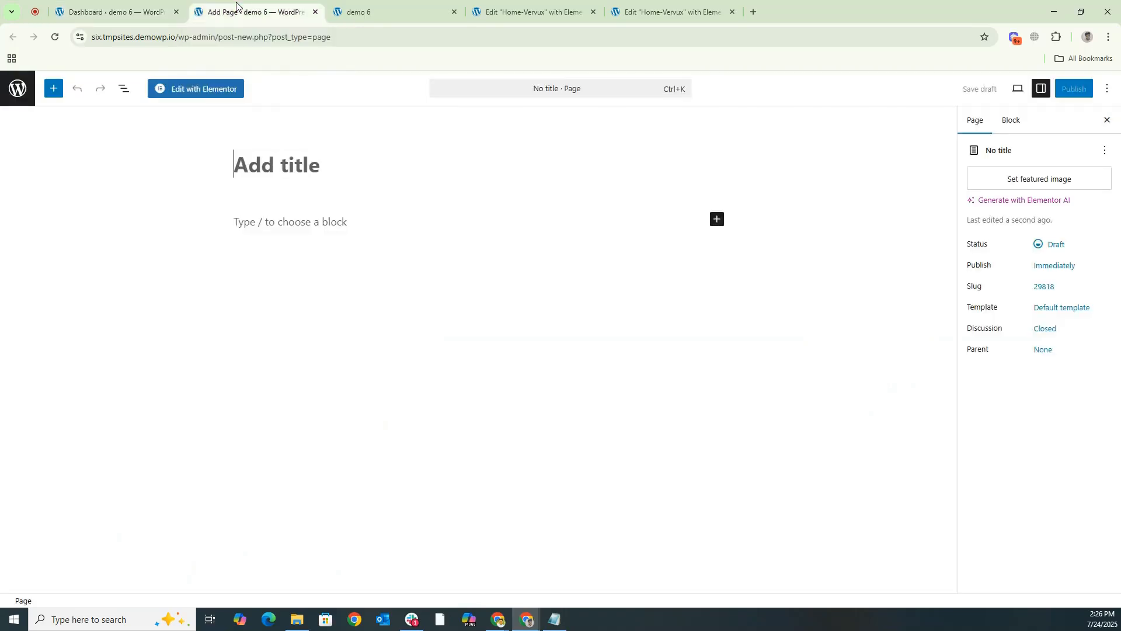
{"action": "type", "text": "banner"}
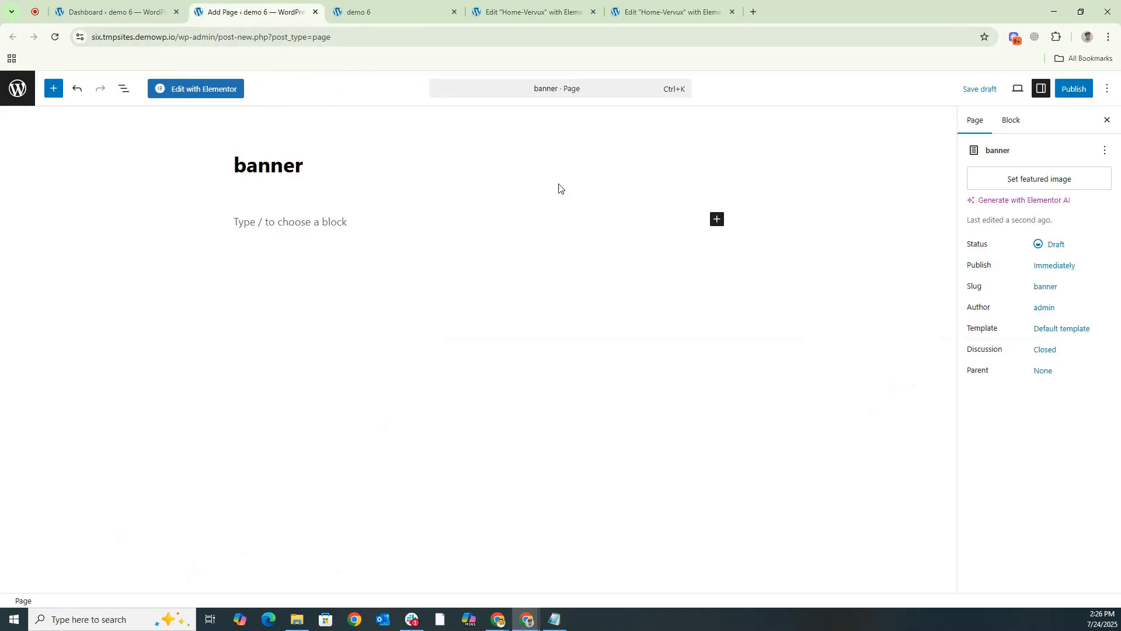
{"action": "left_click", "coordinate": [1074, 89]}
{"action": "left_click", "coordinate": [1067, 93]}
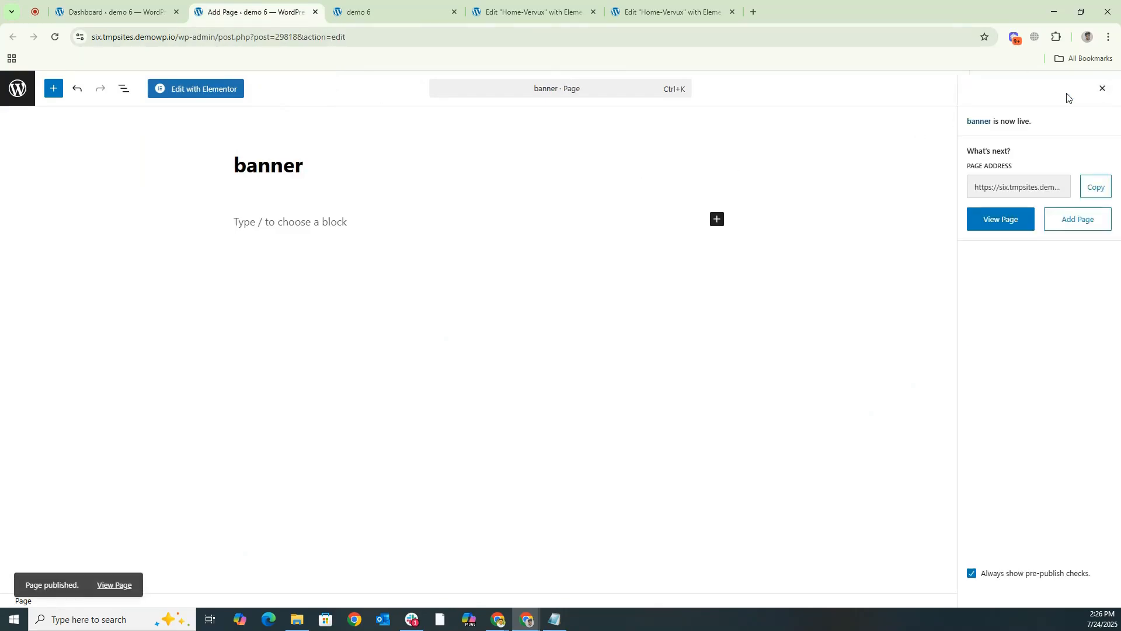
- Open the new banner page in Elementor and add a container with its content width set to Full Width
{"action": "left_click", "coordinate": [193, 94]}
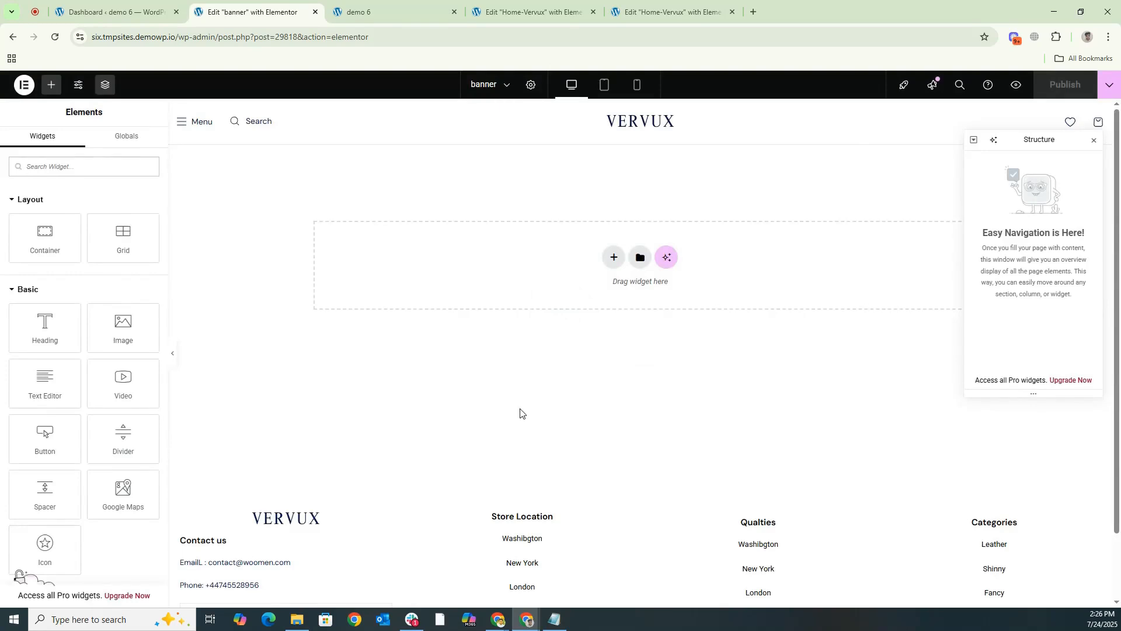
{"action": "left_click_drag", "start_coordinate": [45, 234], "coordinate": [252, 250]}
{"action": "left_click", "coordinate": [111, 246]}
{"action": "left_click", "coordinate": [104, 273]}
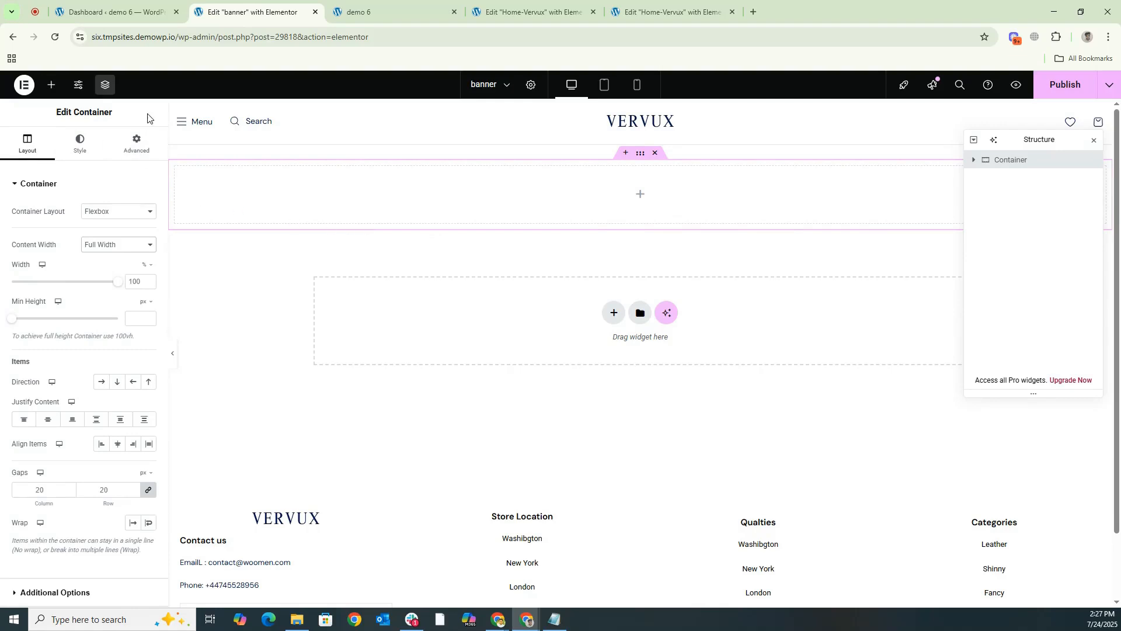
- Nest a second container inside the banner page's outer container and set its content width to Full Width
{"action": "left_click", "coordinate": [365, 11]}
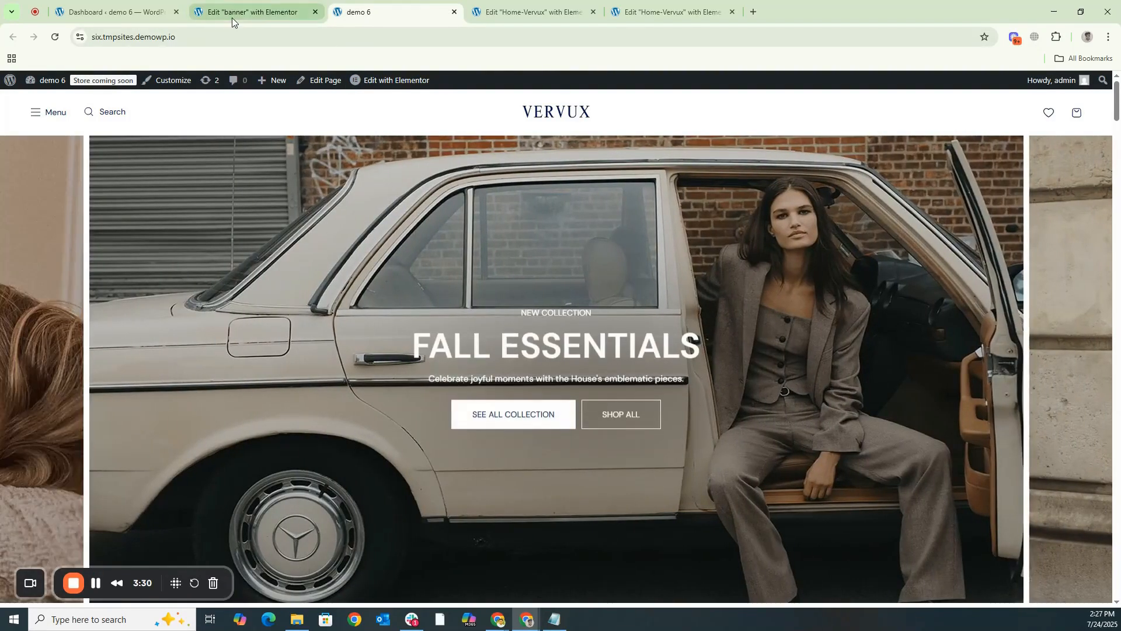
{"action": "left_click", "coordinate": [233, 17]}
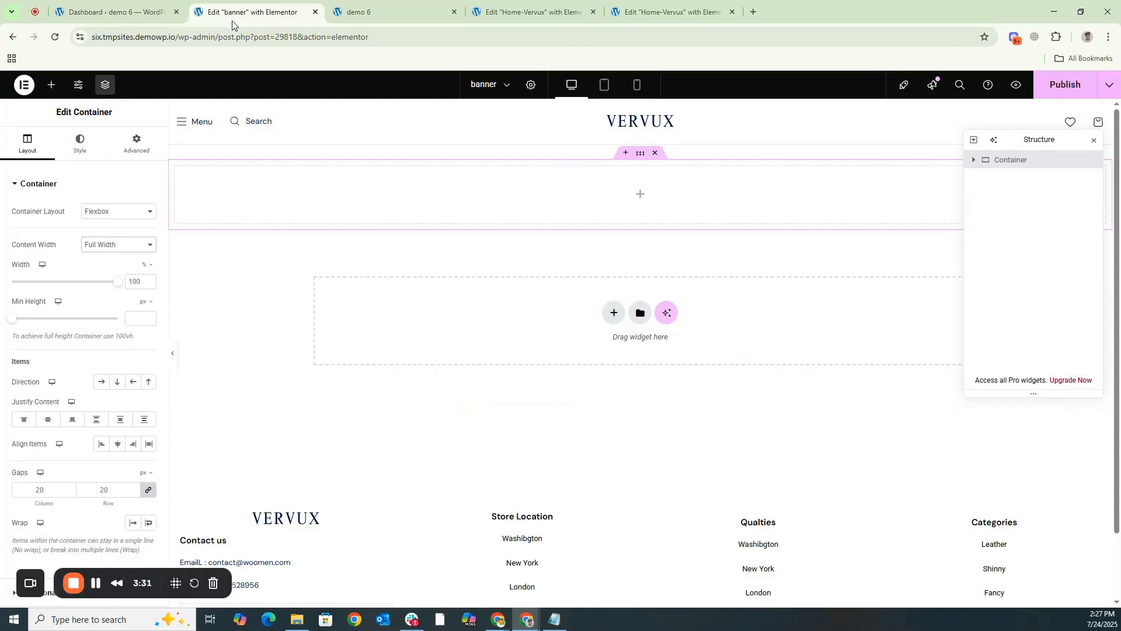
{"action": "left_click", "coordinate": [50, 88]}
{"action": "left_click_drag", "start_coordinate": [47, 250], "coordinate": [338, 209]}
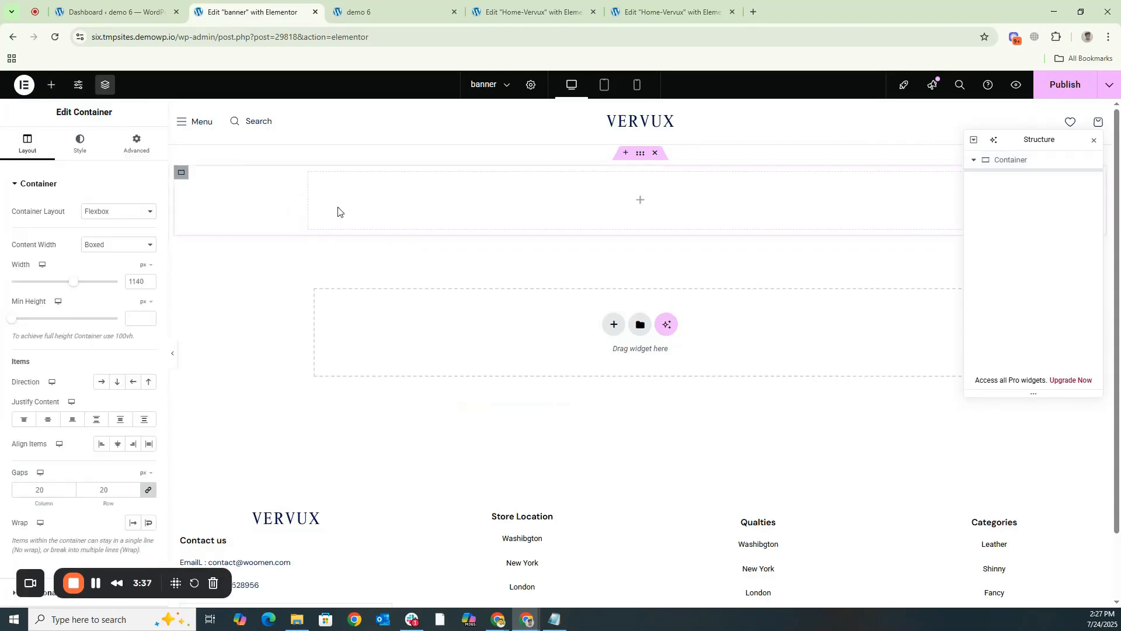
{"action": "left_click", "coordinate": [111, 245]}
{"action": "left_click", "coordinate": [110, 274]}
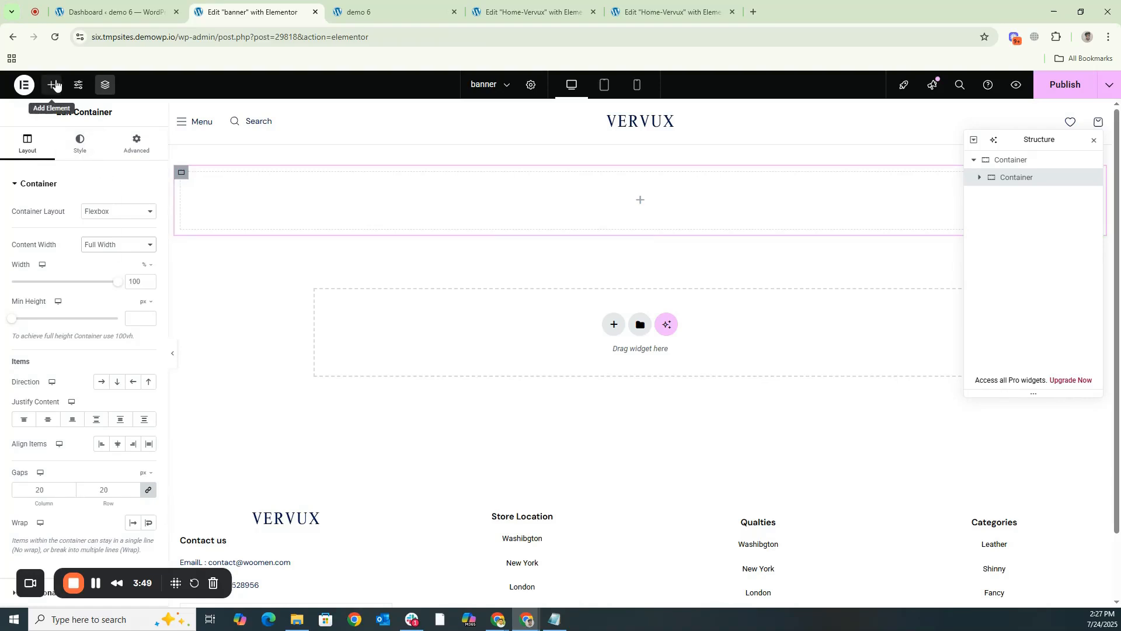
- Nest a third container inside the second one and set its content width to Full Width
{"action": "left_click", "coordinate": [52, 85]}
{"action": "left_click_drag", "start_coordinate": [43, 250], "coordinate": [649, 217]}
{"action": "left_click", "coordinate": [103, 244]}
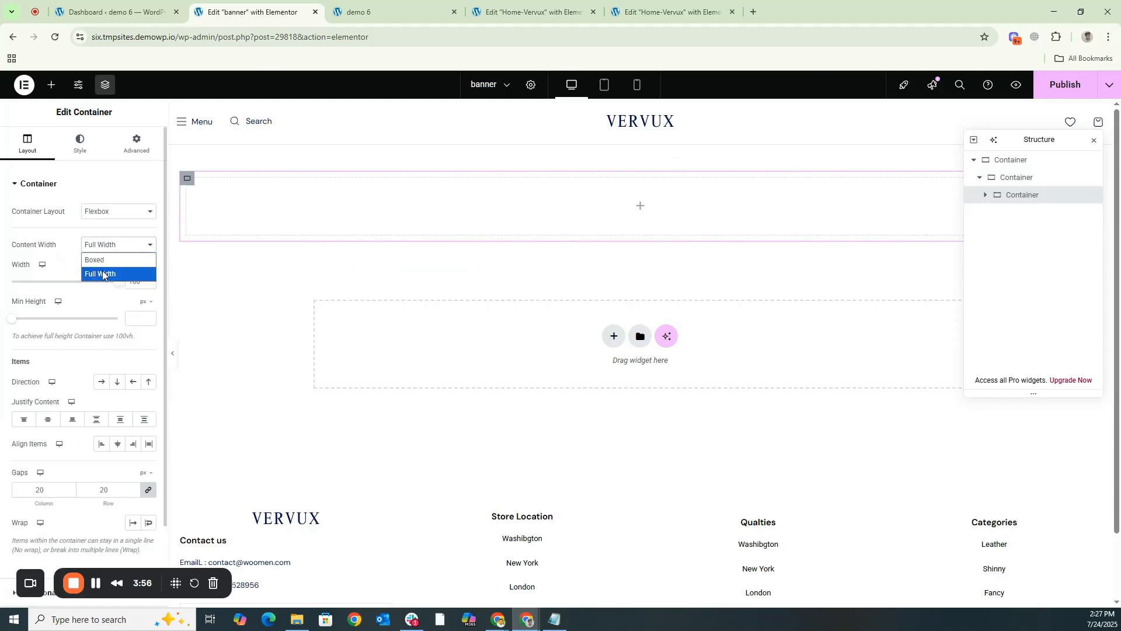
{"action": "left_click", "coordinate": [103, 273]}
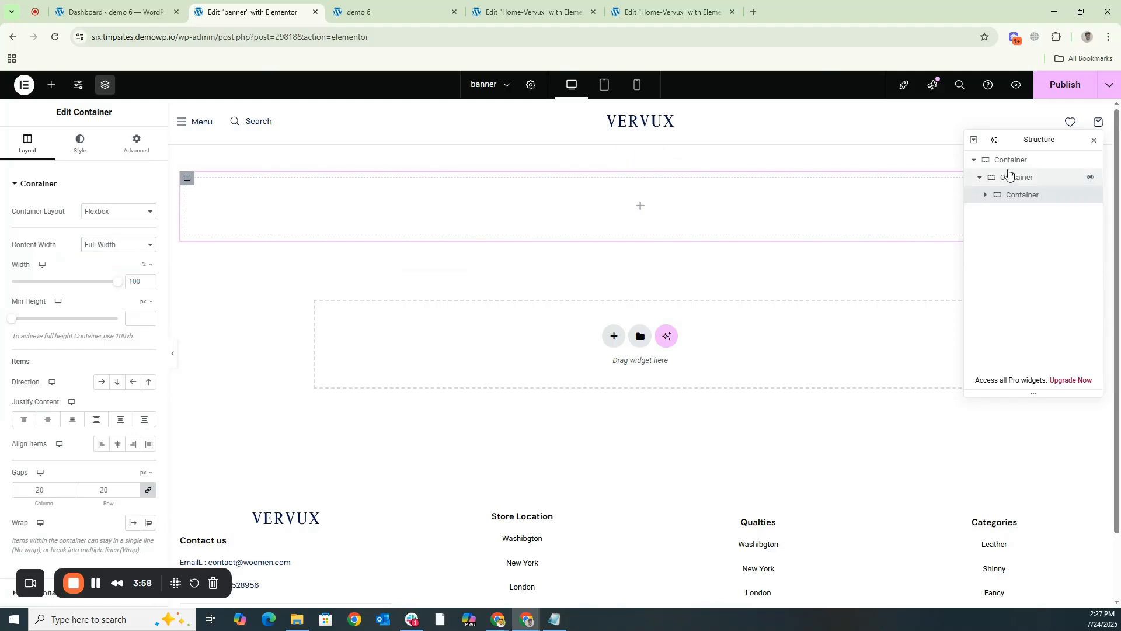
{"action": "left_click", "coordinate": [976, 161]}
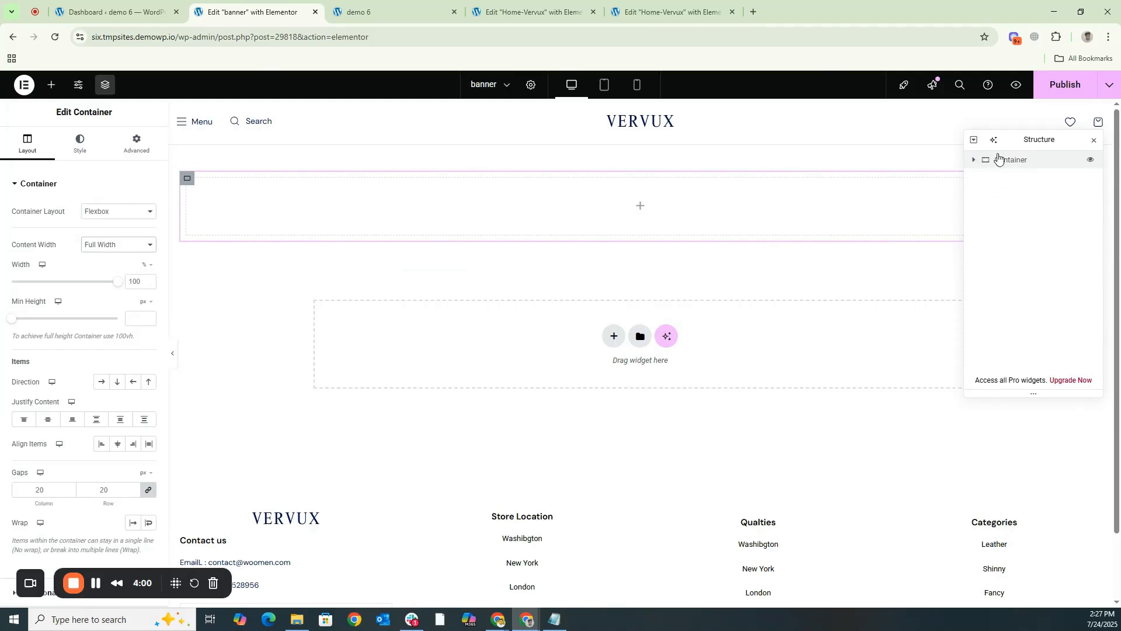
{"action": "left_click", "coordinate": [974, 161]}
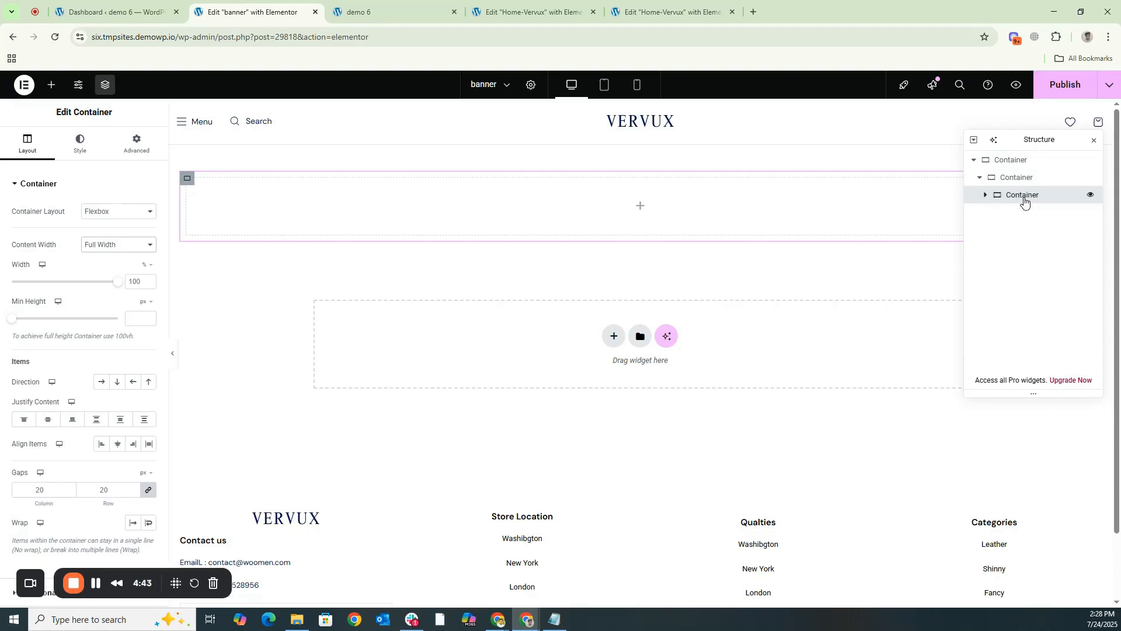
- Give the innermost container a classic background using the flower image image-424.png from the media library
{"action": "left_click", "coordinate": [77, 145]}
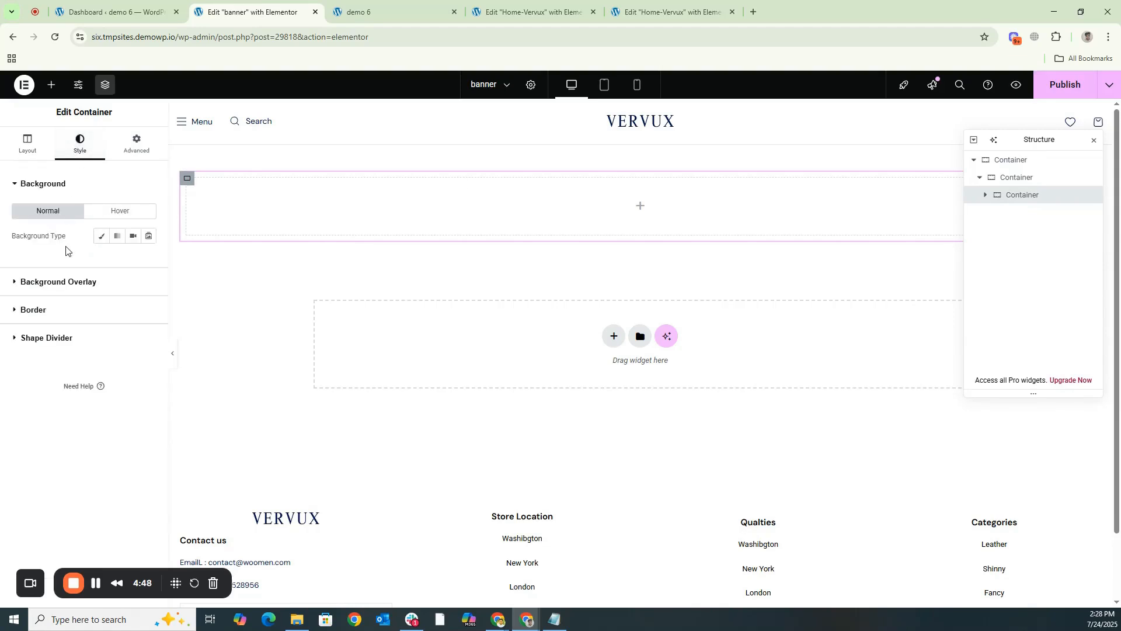
{"action": "left_click", "coordinate": [101, 236]}
{"action": "left_click", "coordinate": [75, 345]}
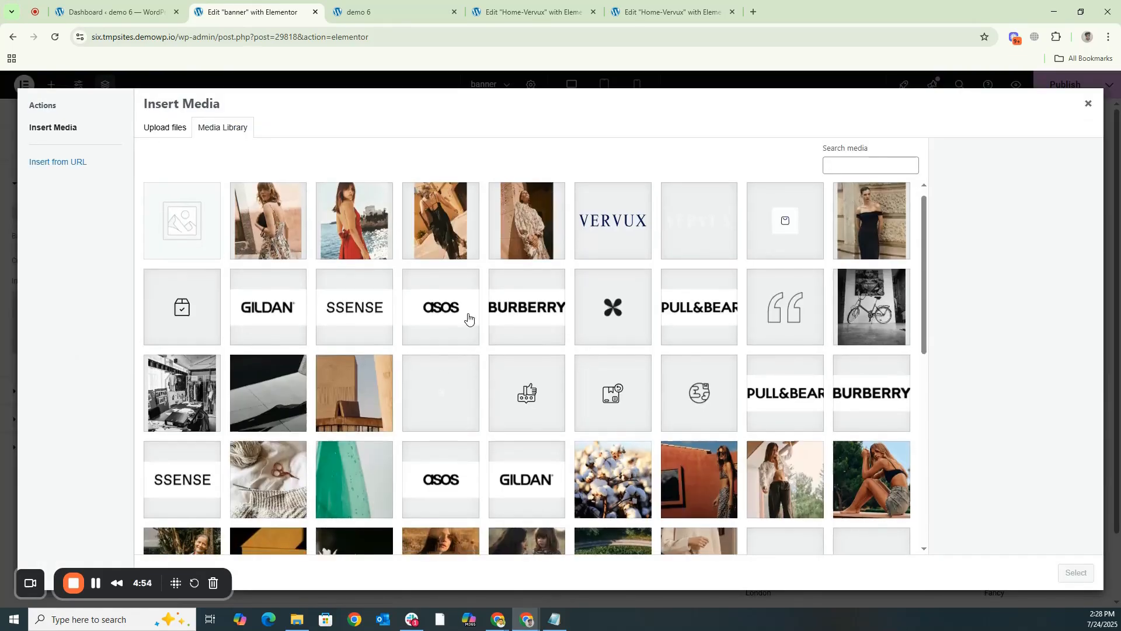
{"action": "scroll", "coordinate": [466, 317], "scroll_direction": "down", "scroll_amount": 2}
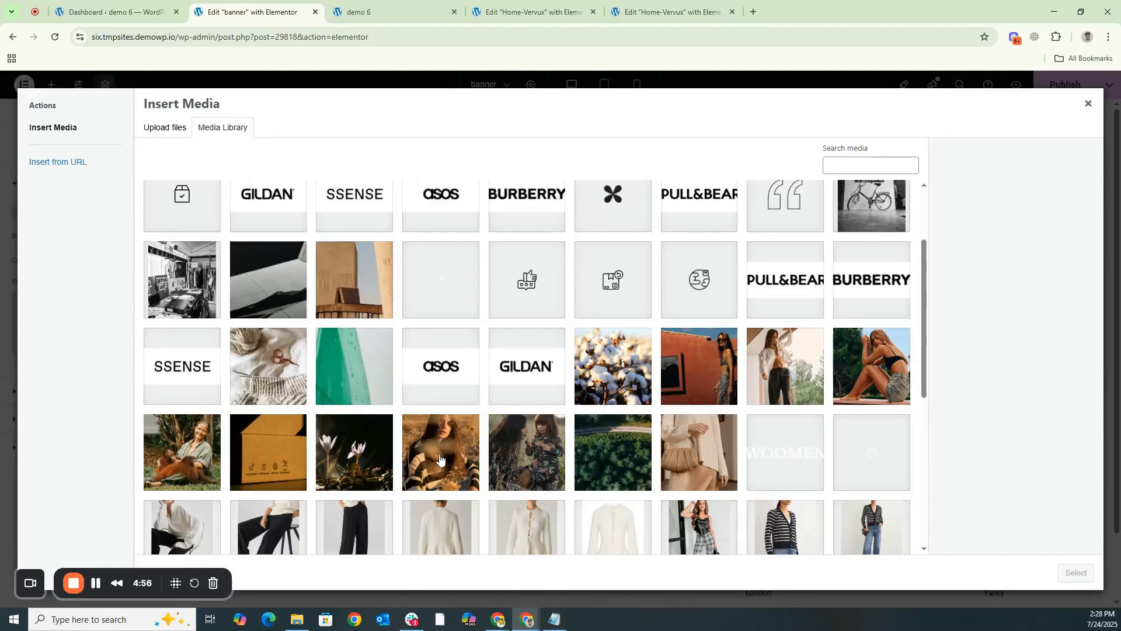
{"action": "left_click", "coordinate": [521, 455]}
{"action": "left_click", "coordinate": [354, 467]}
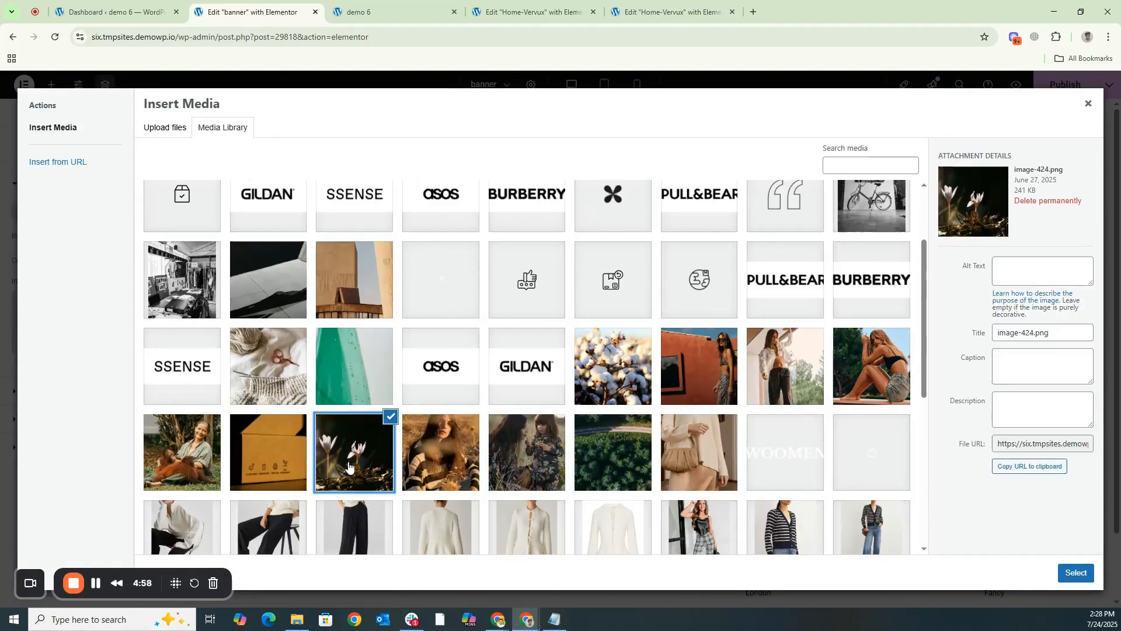
{"action": "left_click", "coordinate": [1076, 573]}
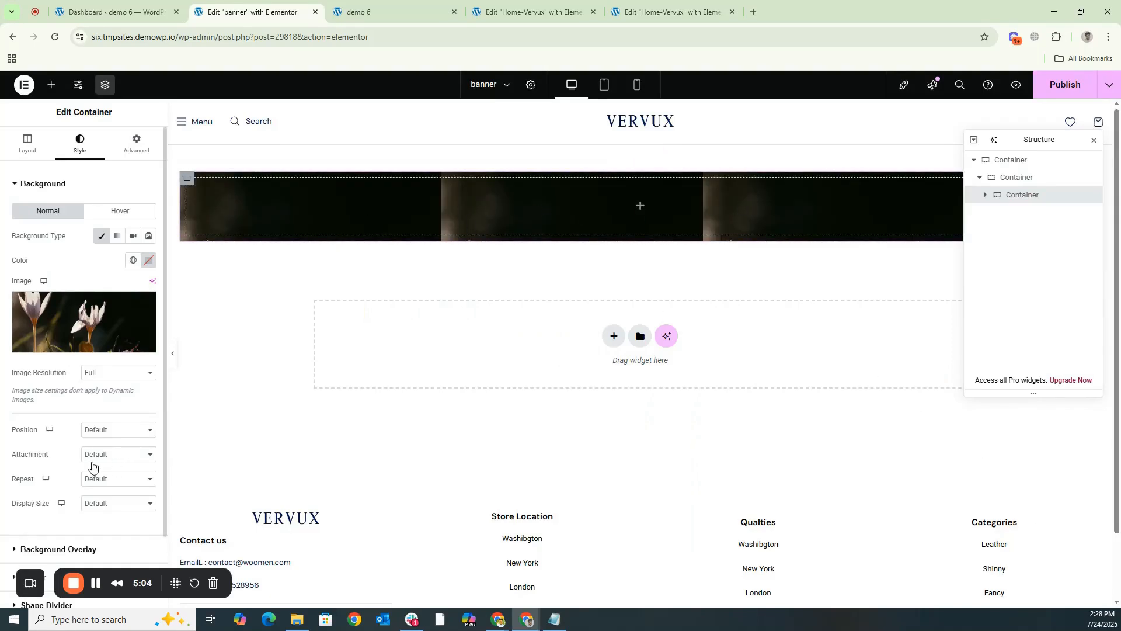
- Set the innermost container's background image to No-repeat with a display size of Cover
{"action": "left_click", "coordinate": [107, 478]}
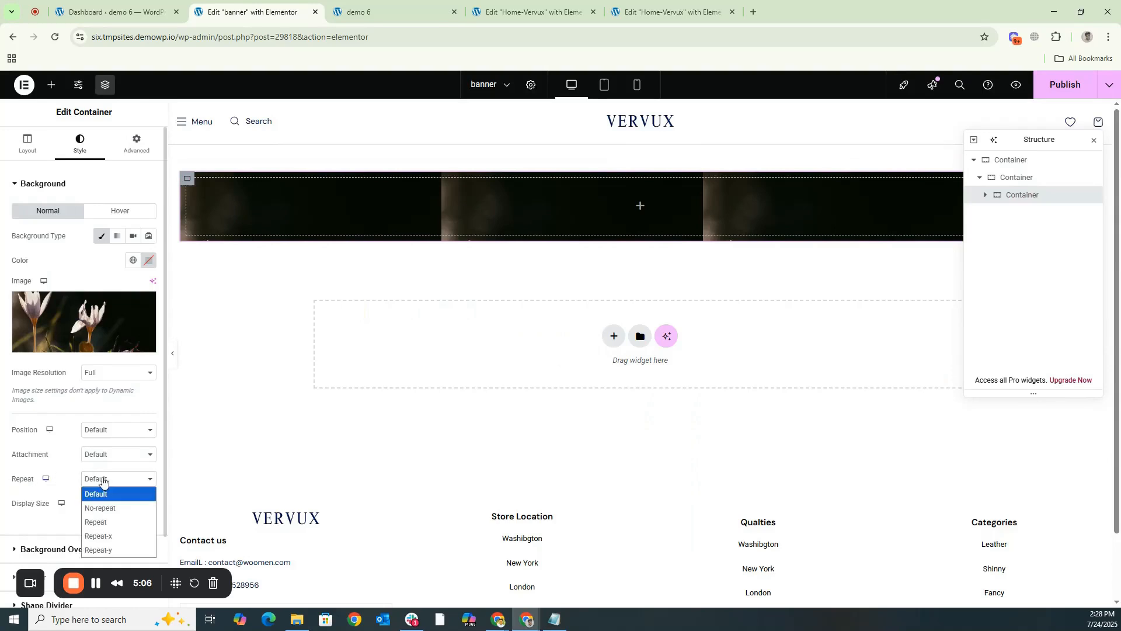
{"action": "left_click", "coordinate": [98, 509]}
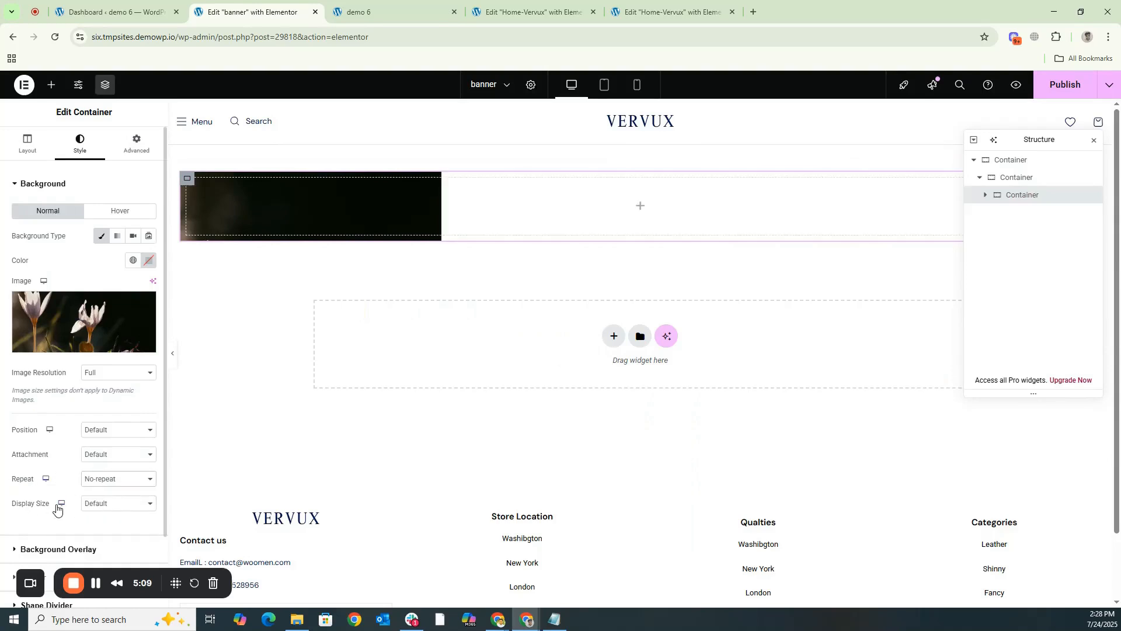
{"action": "left_click", "coordinate": [100, 504]}
{"action": "left_click", "coordinate": [97, 548]}
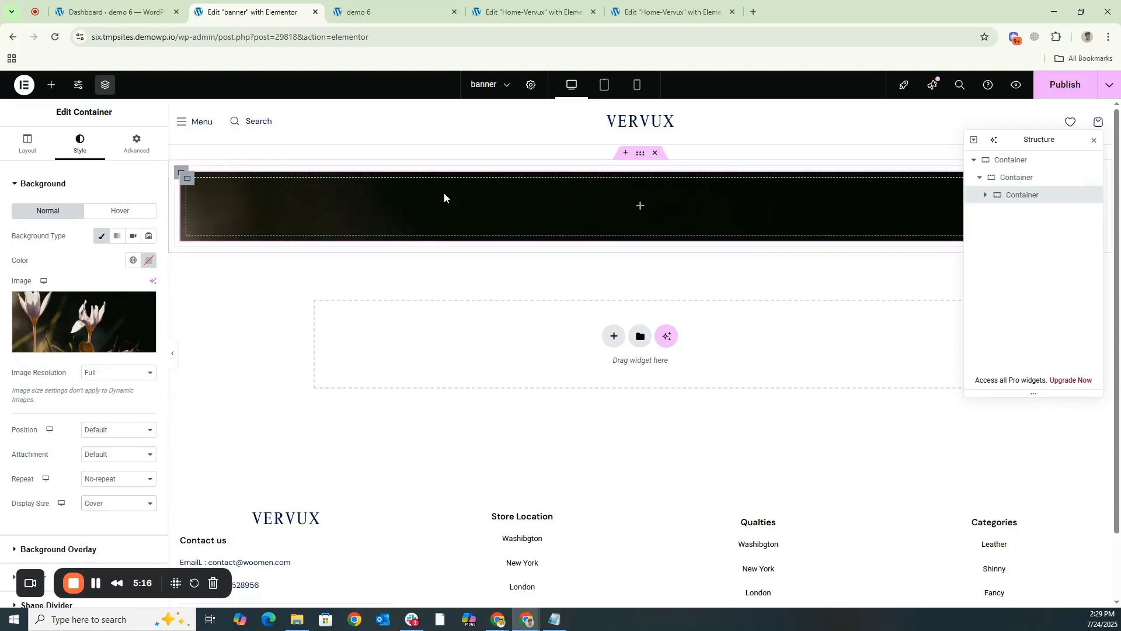
- Set the innermost container's minimum height to 800 px
{"action": "left_click", "coordinate": [388, 11]}
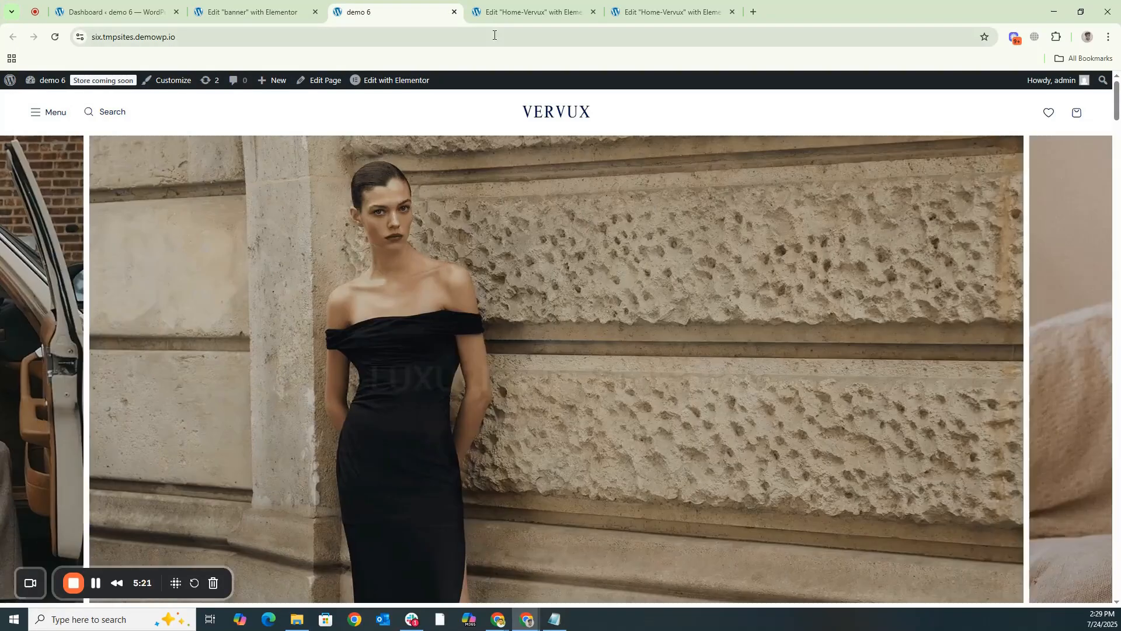
{"action": "left_click", "coordinate": [243, 6]}
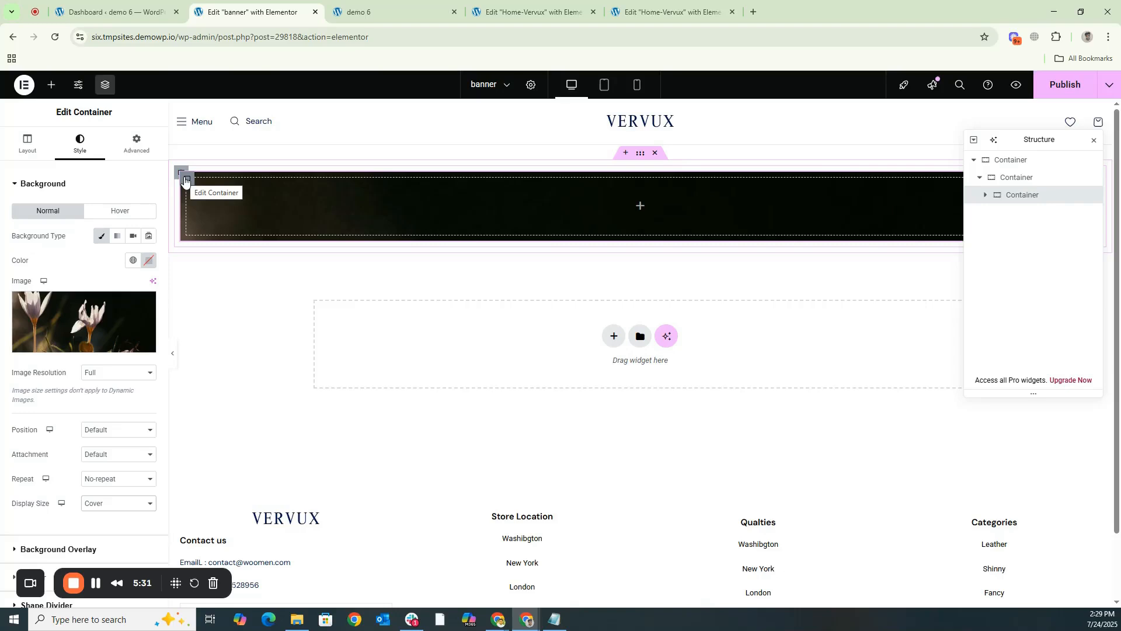
{"action": "left_click", "coordinate": [27, 143]}
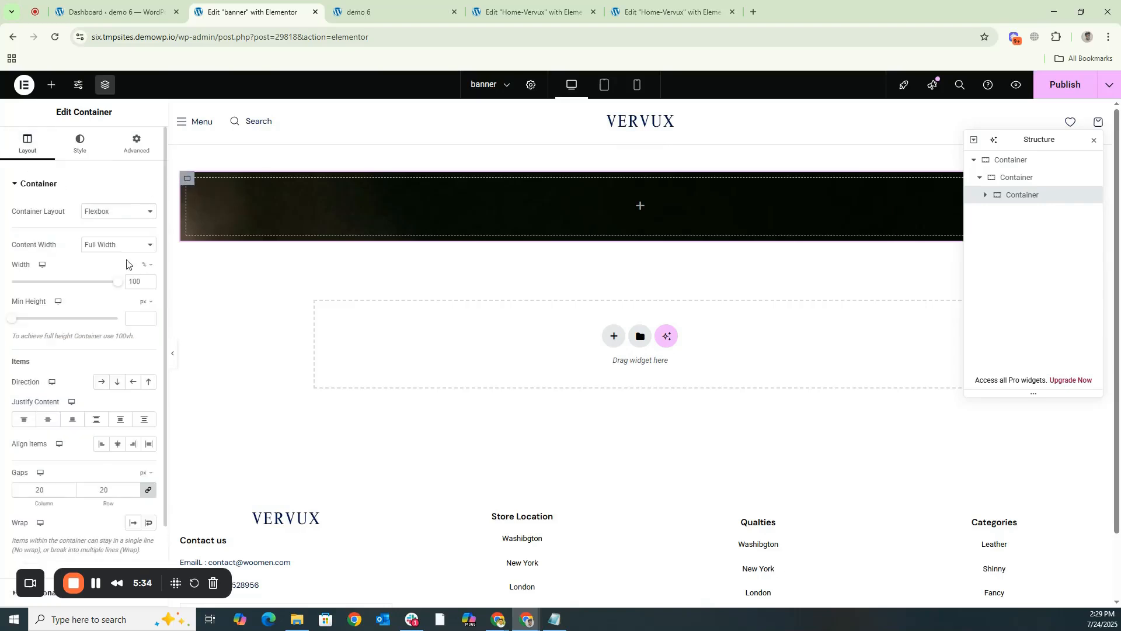
{"action": "left_click", "coordinate": [132, 320]}
{"action": "type", "text": "800"}
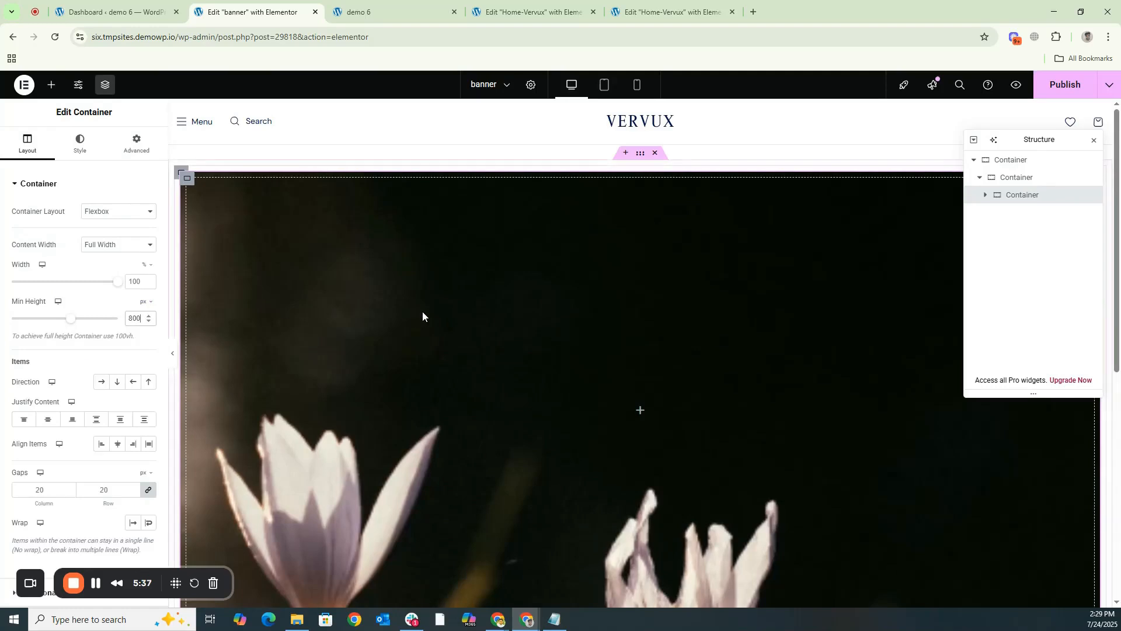
{"action": "scroll", "coordinate": [422, 311], "scroll_direction": "down", "scroll_amount": 2}
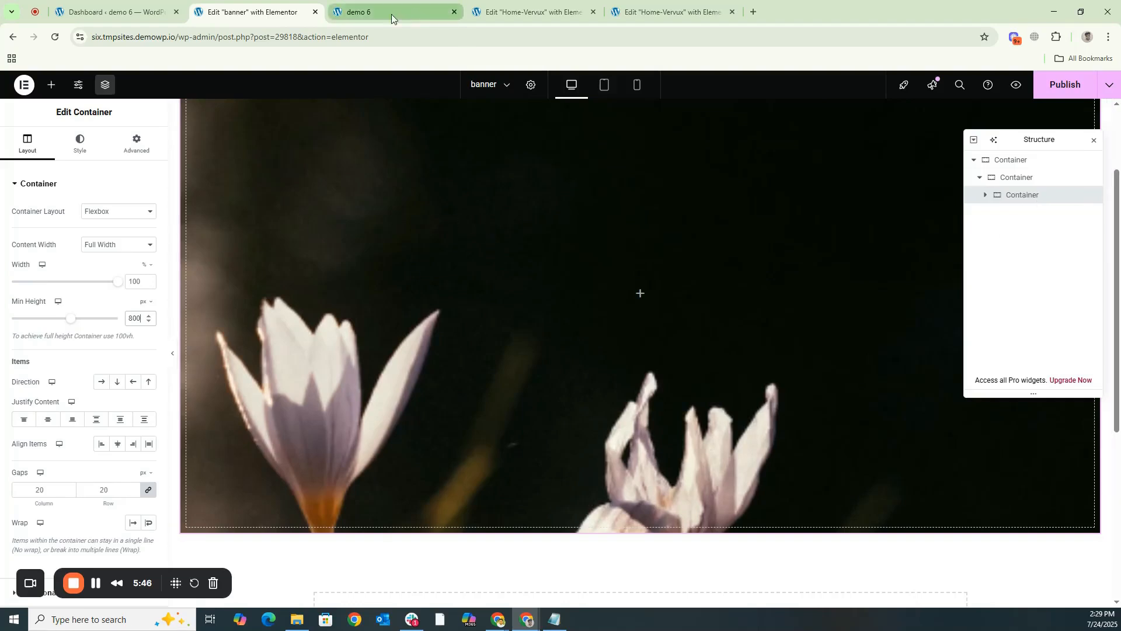
{"action": "scroll", "coordinate": [656, 446], "scroll_direction": "up", "scroll_amount": 2}
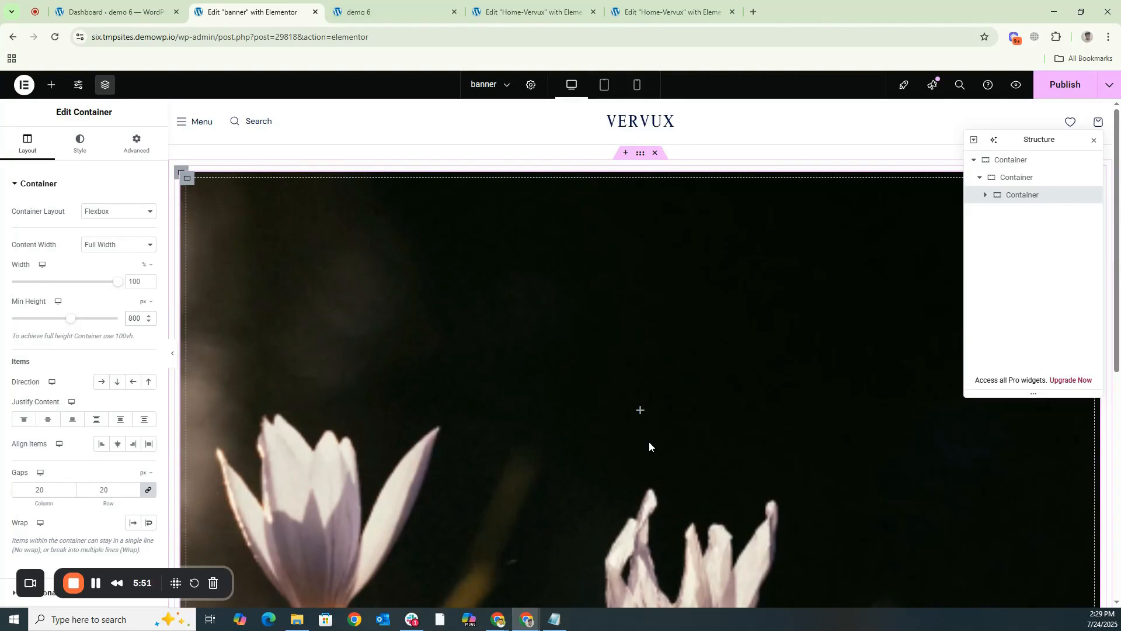
- Add a heading to the innermost container with the title "Where Comfort Meets Elegance" from the clipboard history
{"action": "left_click", "coordinate": [50, 87]}
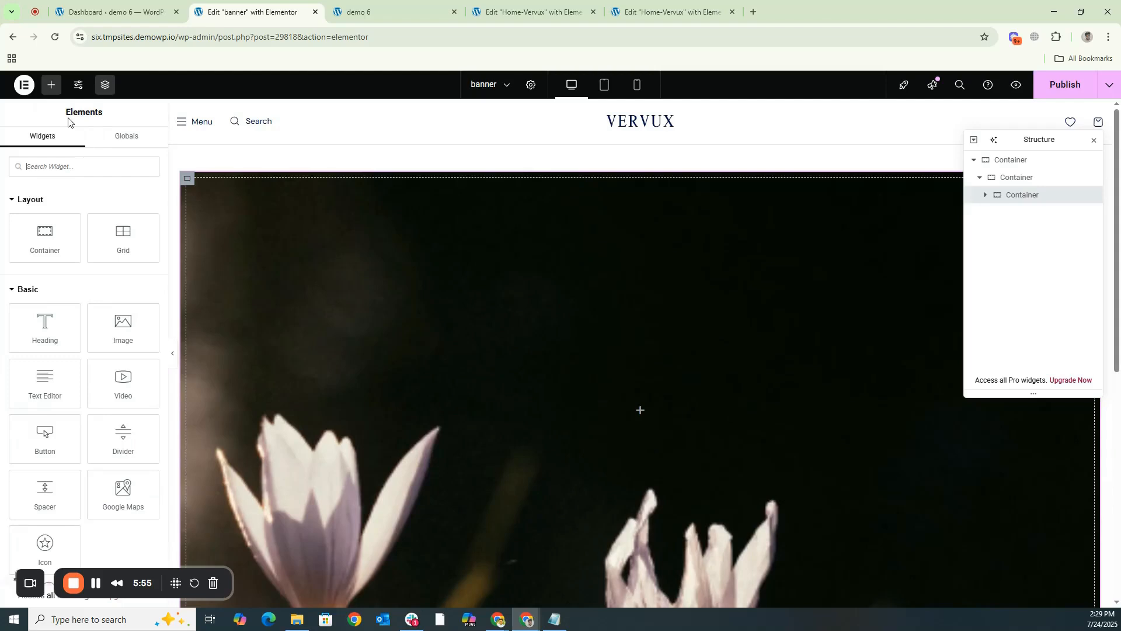
{"action": "left_click_drag", "start_coordinate": [44, 327], "coordinate": [625, 406]}
{"action": "left_click", "coordinate": [113, 226]}
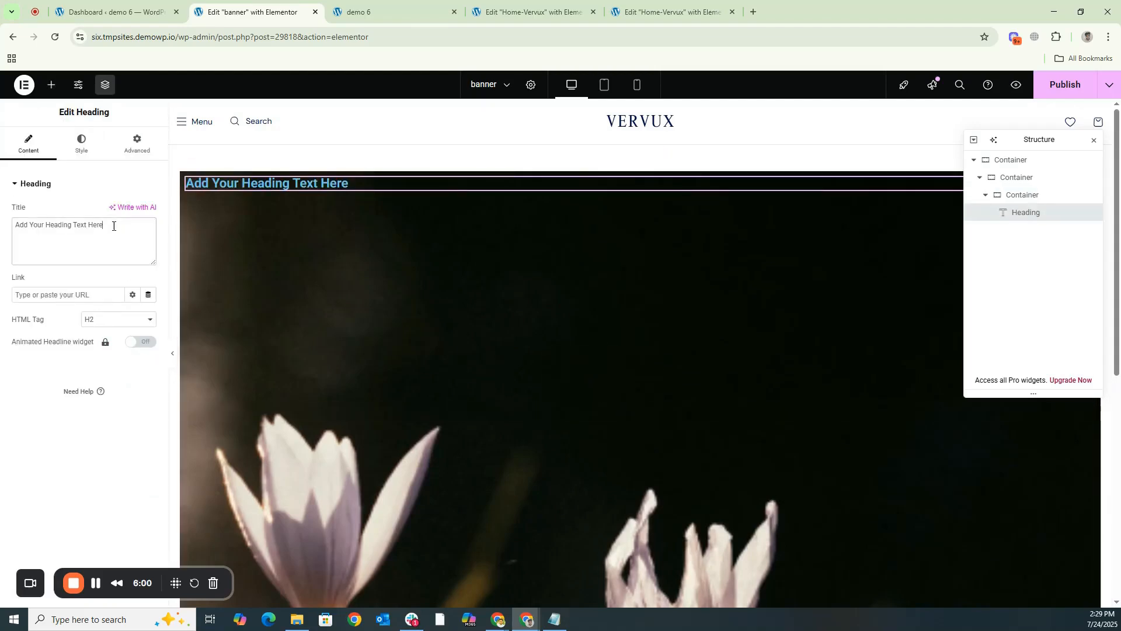
{"action": "left_click_drag", "start_coordinate": [113, 226], "coordinate": [11, 232]}
{"action": "key", "text": "super+v"}
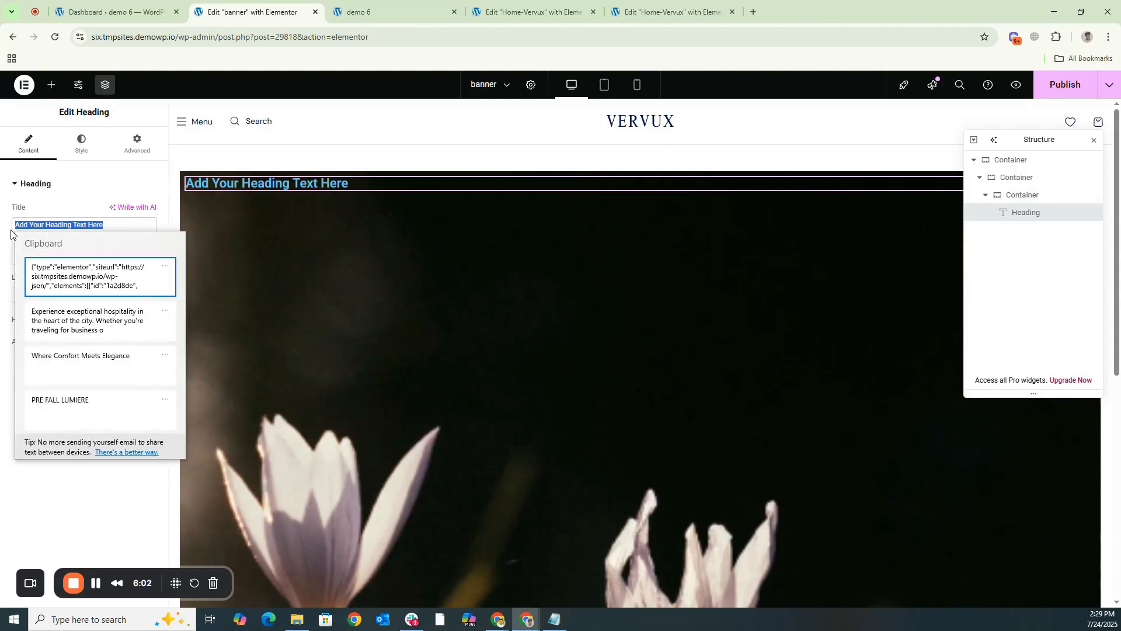
{"action": "left_click", "coordinate": [58, 369]}
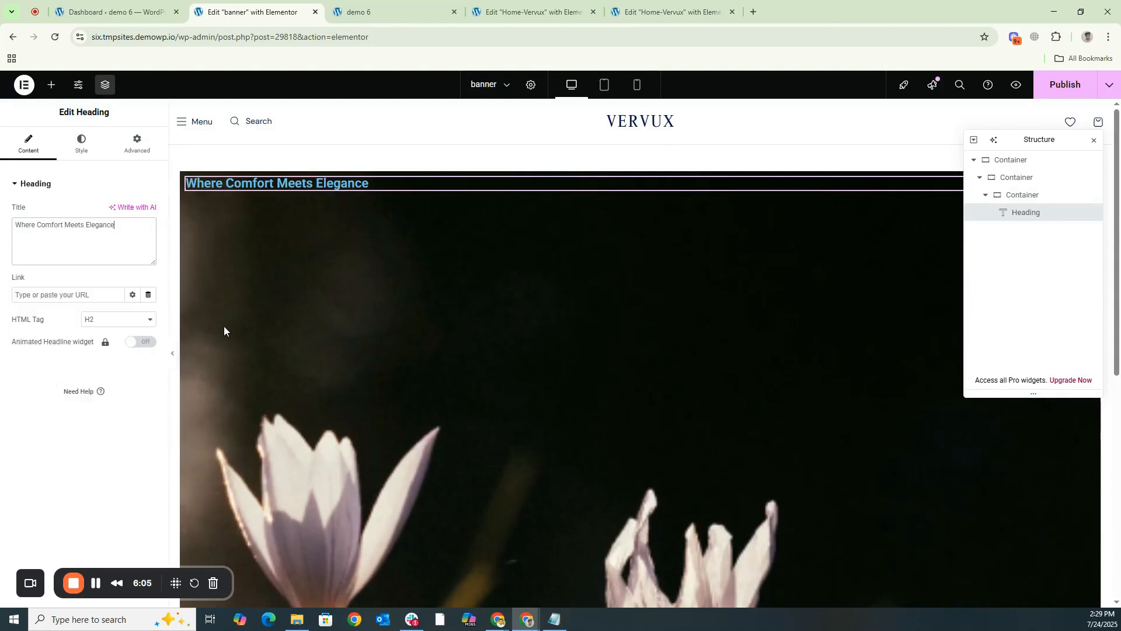
- Set the "Where Comfort Meets Elegance" heading's text color to white, #FFFFFF
{"action": "left_click", "coordinate": [81, 143]}
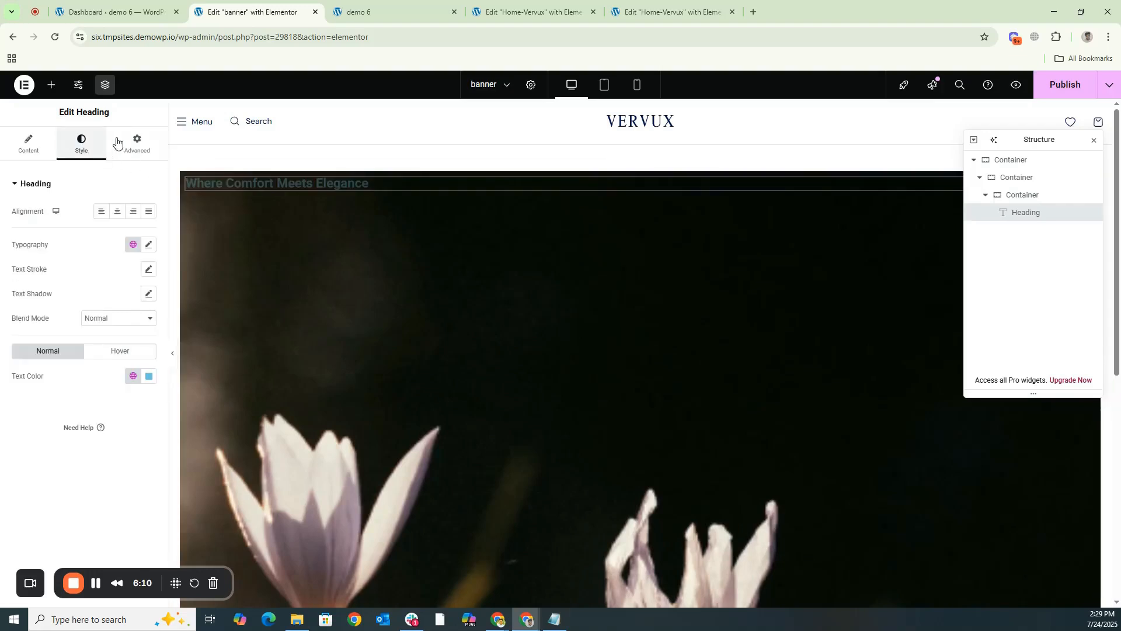
{"action": "left_click", "coordinate": [149, 377]}
{"action": "left_click_drag", "start_coordinate": [150, 433], "coordinate": [87, 433]}
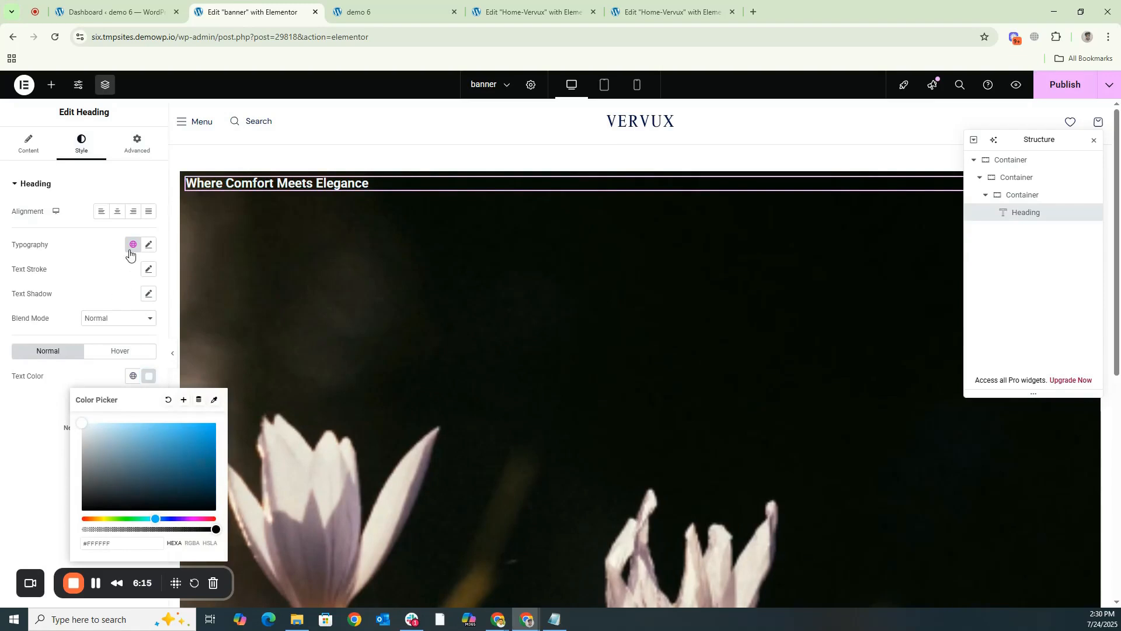
- Set the heading's font size to 40 px and its font family to Roboto Condensed
{"action": "left_click", "coordinate": [154, 251]}
{"action": "left_click", "coordinate": [126, 334]}
{"action": "type", "text": "40"}
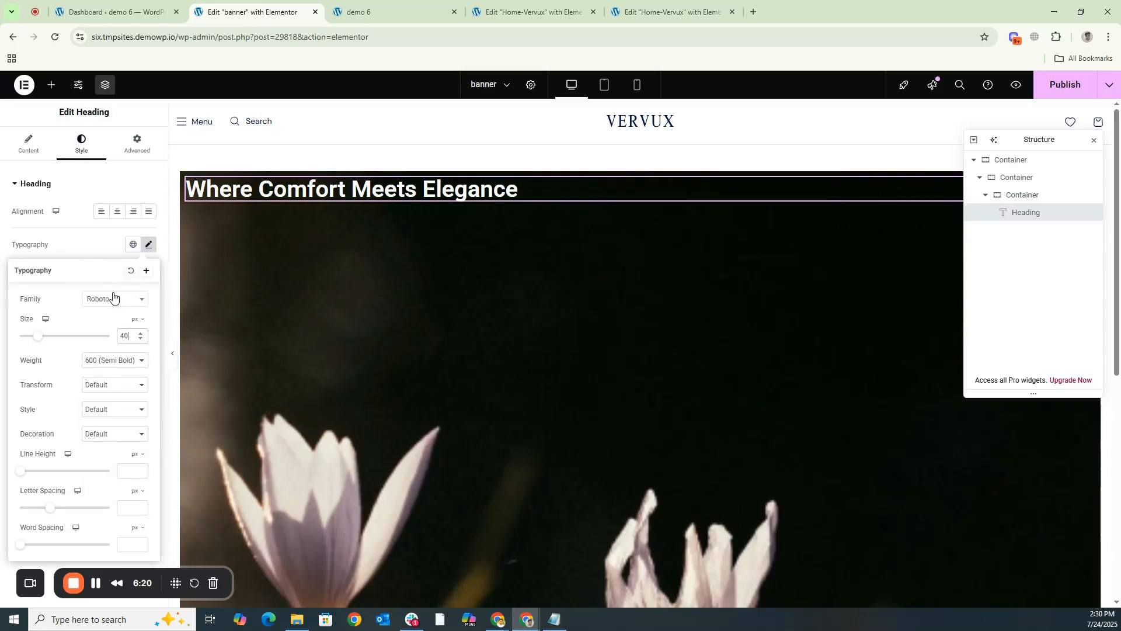
{"action": "left_click", "coordinate": [121, 299]}
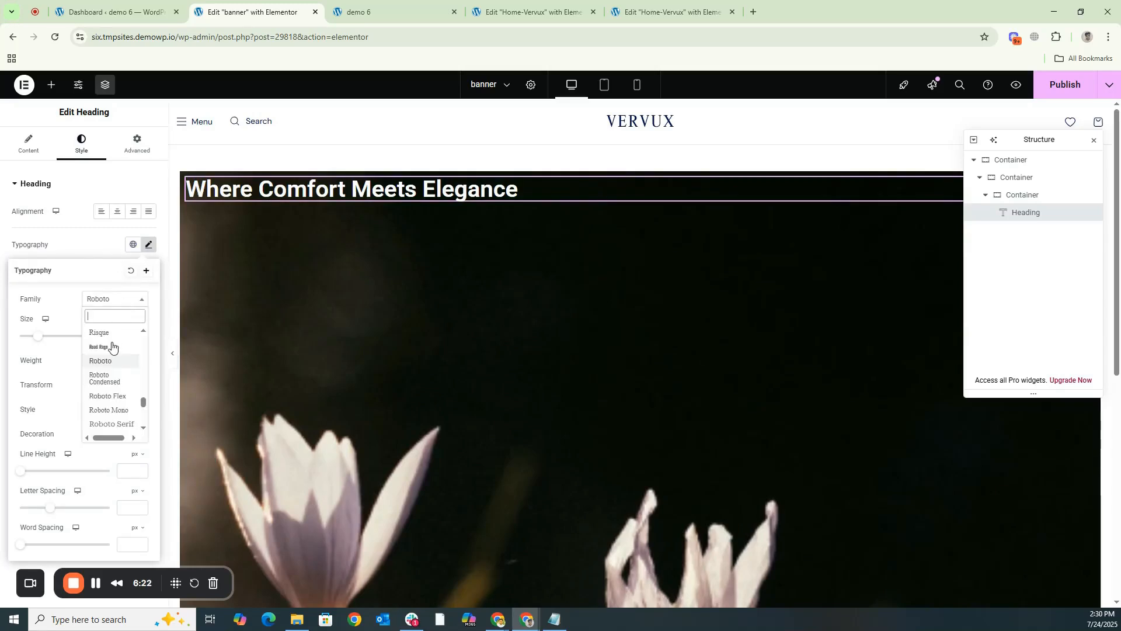
{"action": "left_click", "coordinate": [107, 337]}
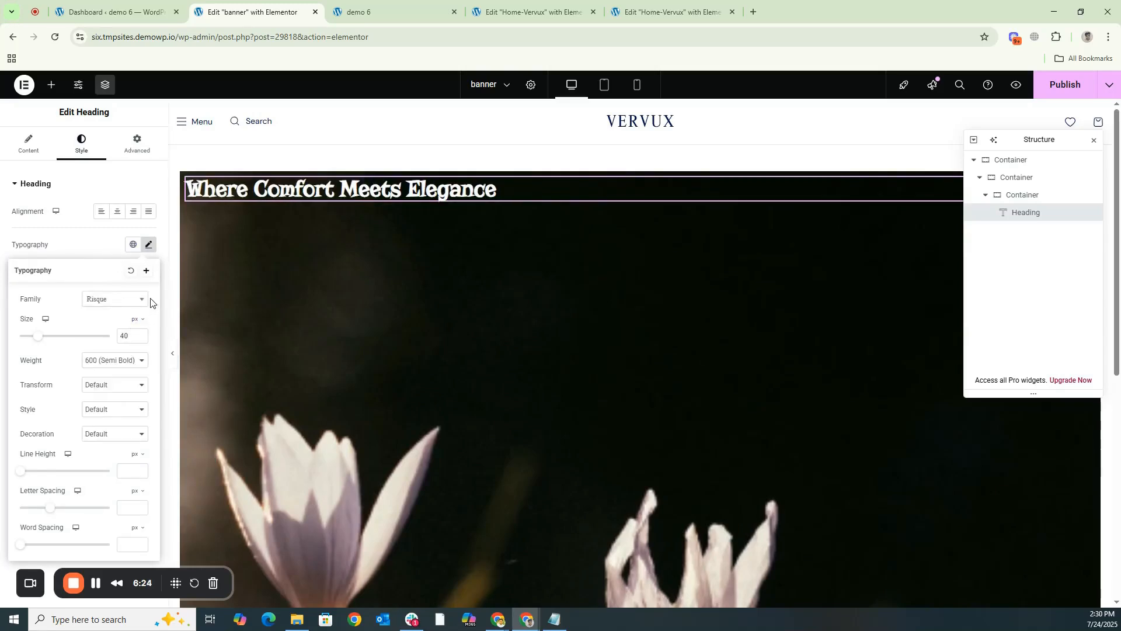
{"action": "left_click", "coordinate": [114, 301]}
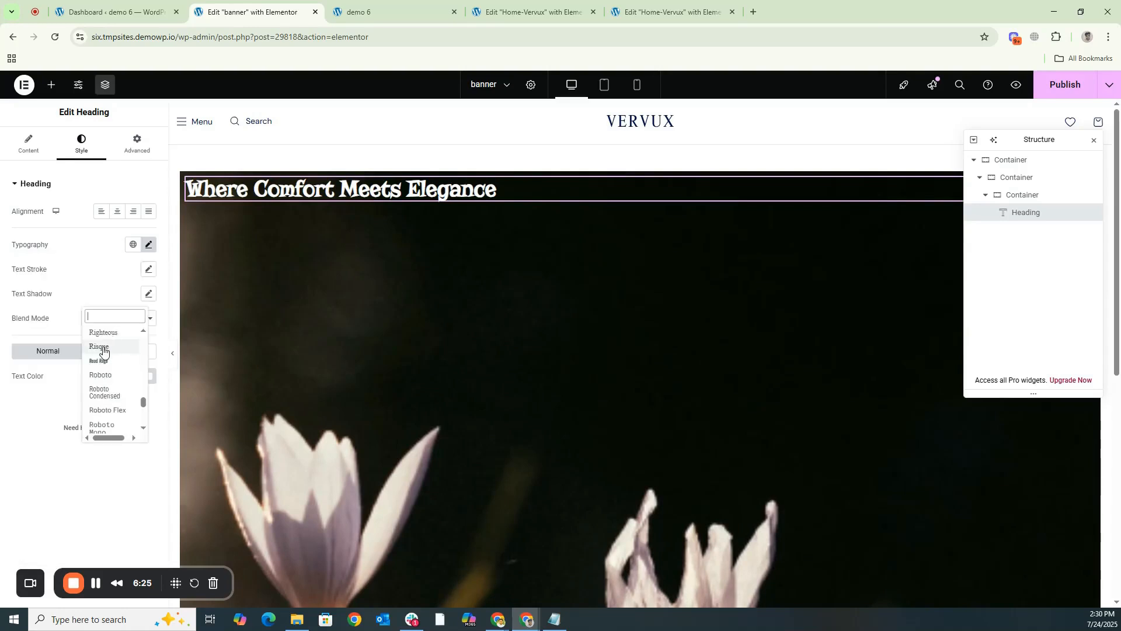
{"action": "left_click", "coordinate": [102, 376]}
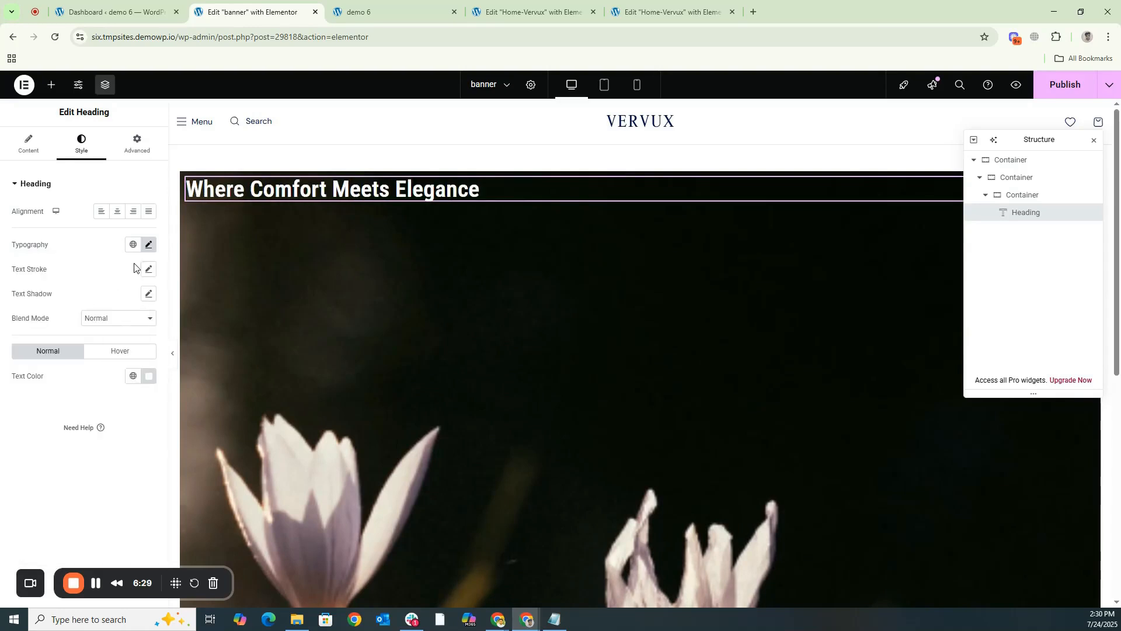
- Set the heading's font weight to 900 (Black)
{"action": "left_click", "coordinate": [148, 244]}
{"action": "left_click", "coordinate": [97, 361]}
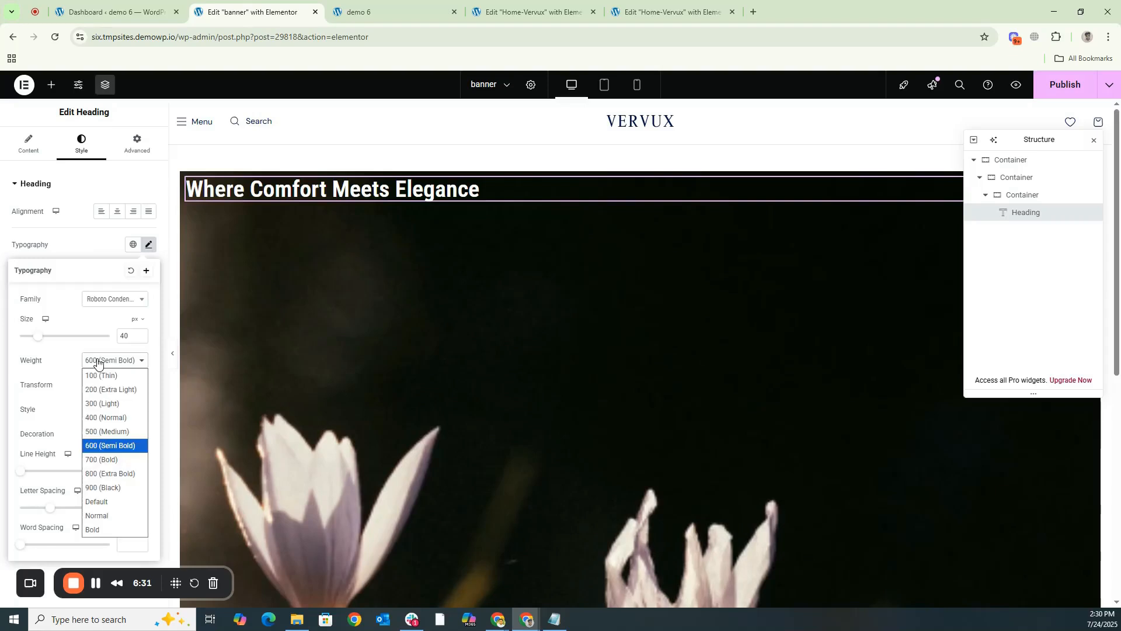
{"action": "left_click", "coordinate": [94, 491]}
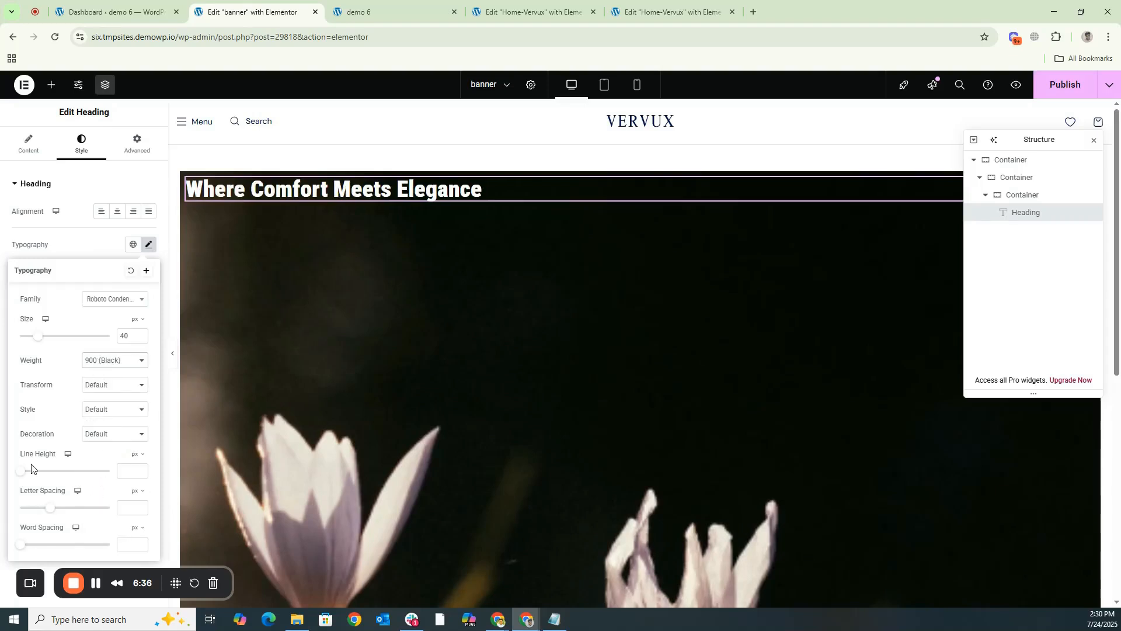
- Center-align the "Where Comfort Meets Elegance" heading and set its line height to 48 px
{"action": "mouse_move", "coordinate": [26, 470]}
{"action": "left_mouse_down"}
{"action": "mouse_move", "coordinate": [35, 470]}
{"action": "mouse_move", "coordinate": [19, 473]}
{"action": "left_mouse_up"}
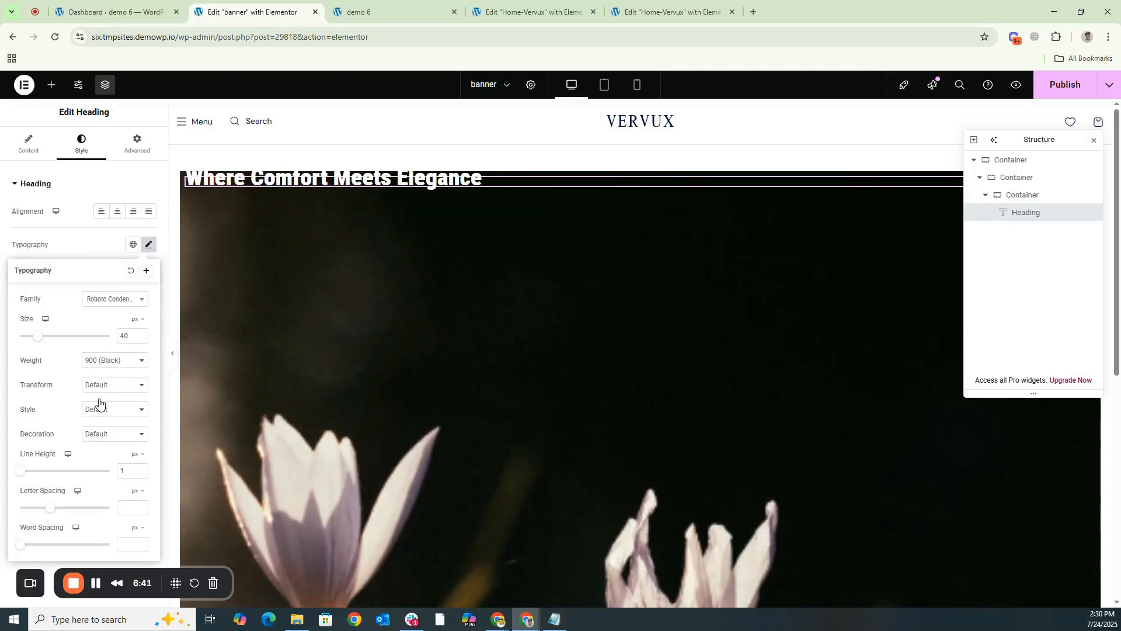
{"action": "left_click", "coordinate": [95, 237]}
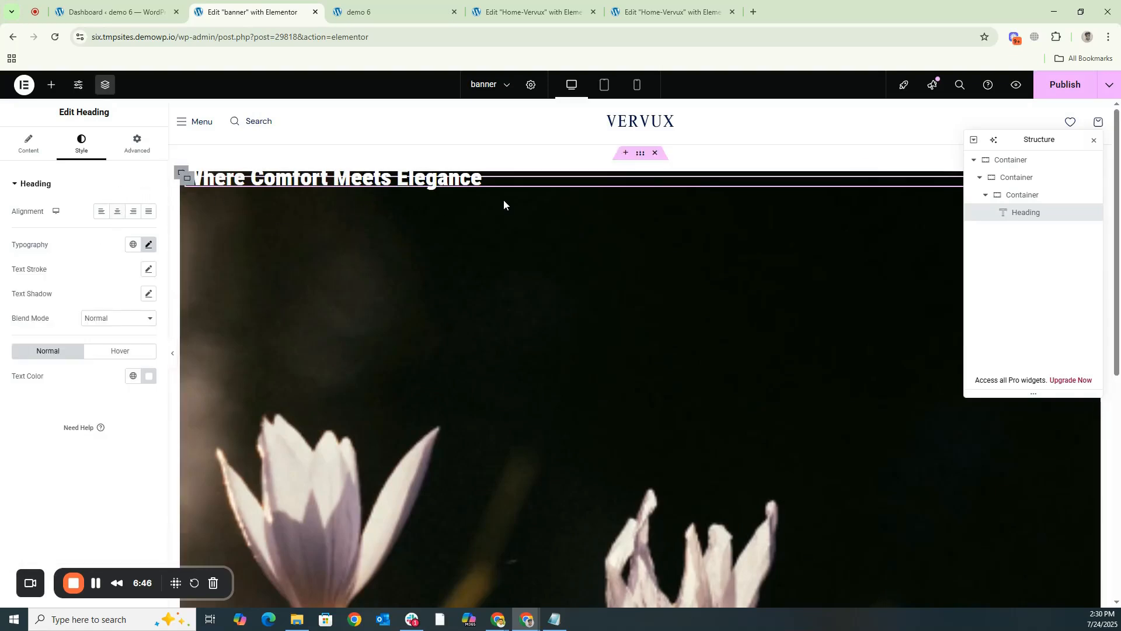
{"action": "left_click", "coordinate": [117, 212]}
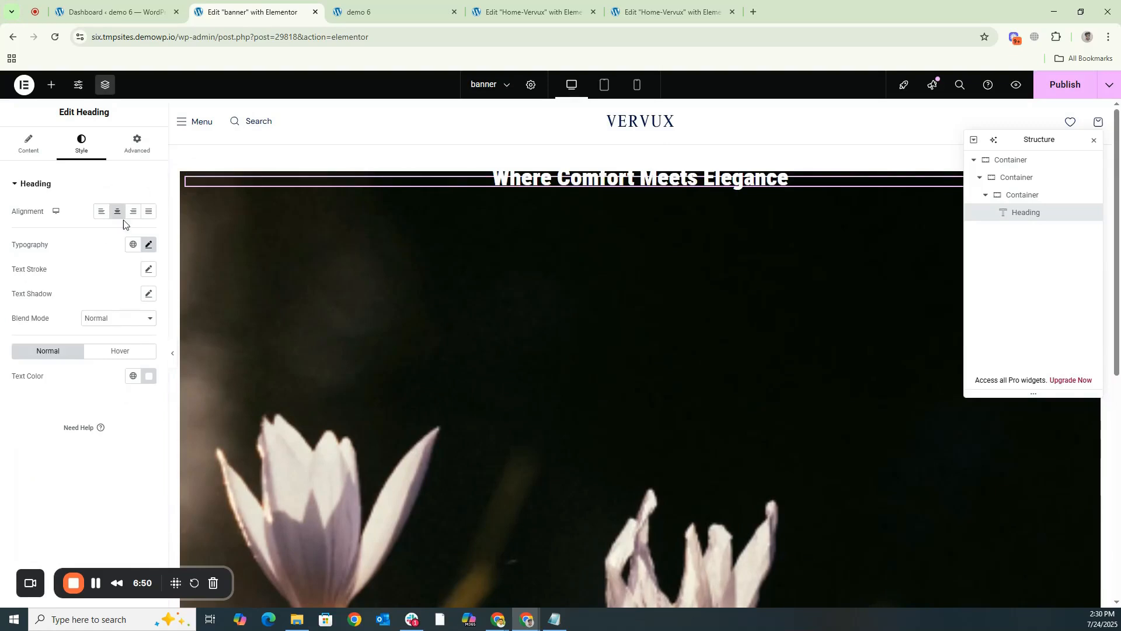
{"action": "left_click", "coordinate": [149, 245]}
{"action": "left_click_drag", "start_coordinate": [23, 471], "coordinate": [59, 470]}
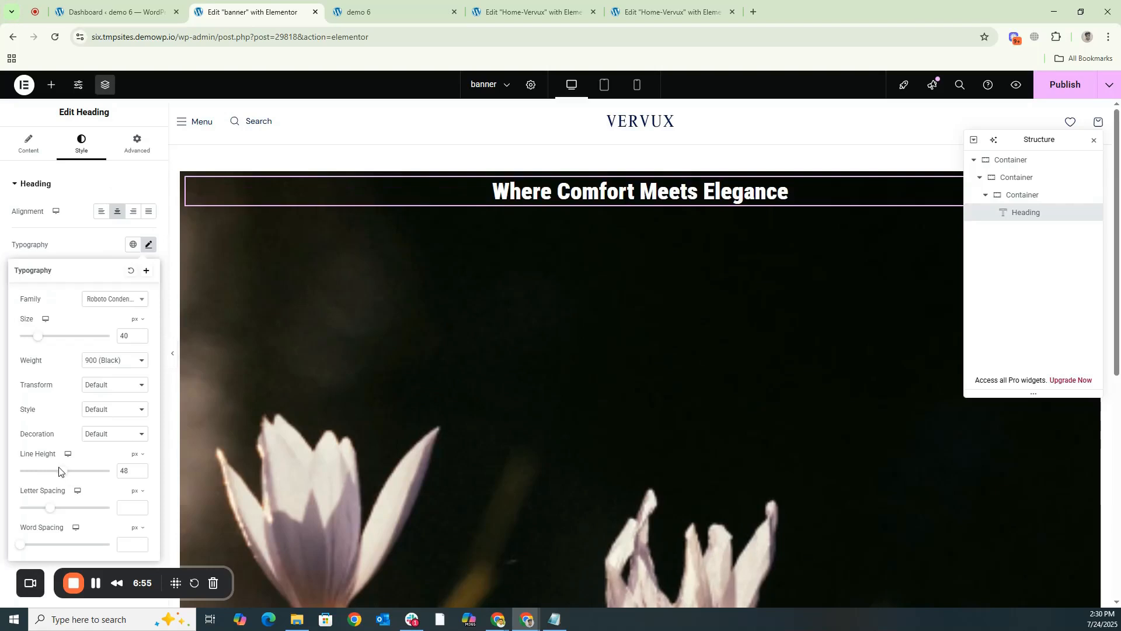
{"action": "left_click", "coordinate": [87, 241]}
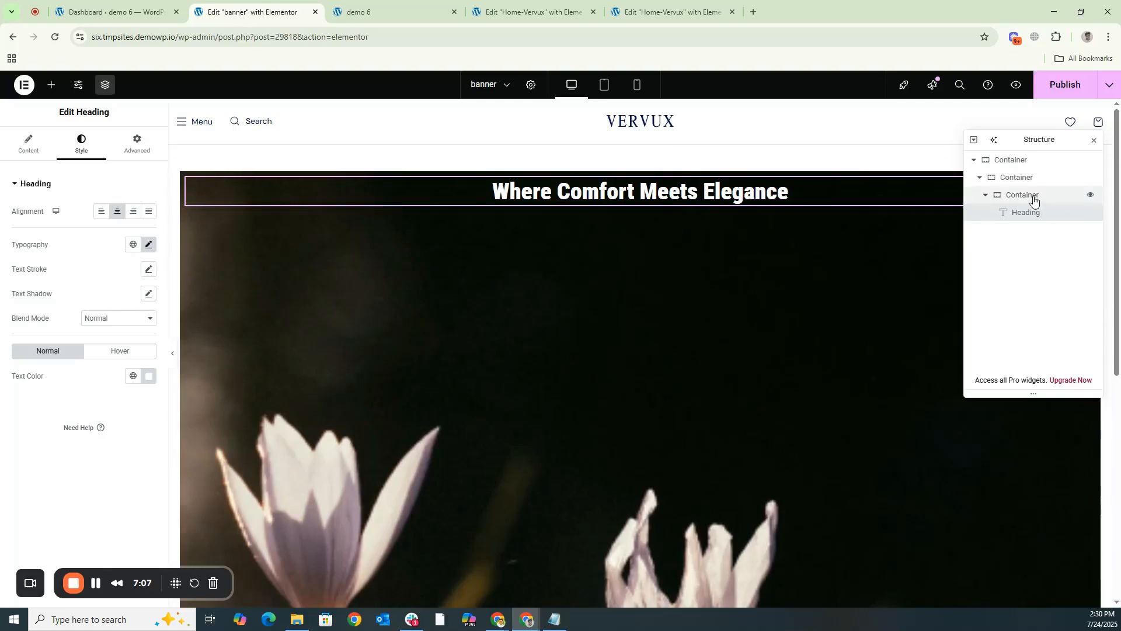
- Set the innermost container's Justify Content to center so its content sits in the vertical middle of the banner
{"action": "left_click", "coordinate": [1033, 198]}
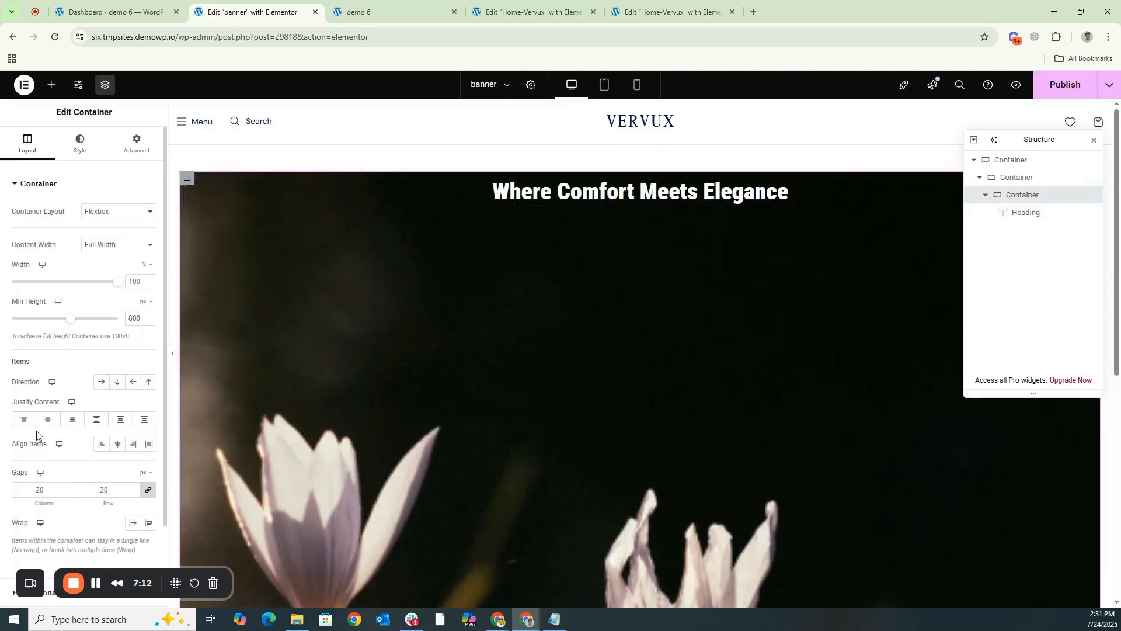
{"action": "left_click", "coordinate": [48, 419]}
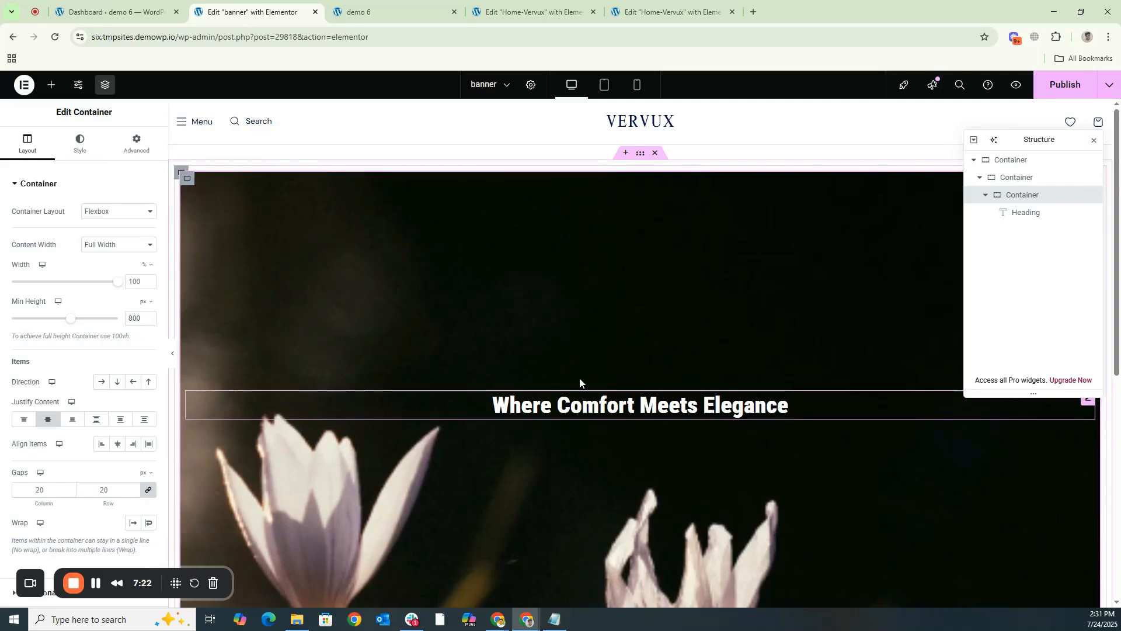
- Add a second heading below the first, using the "Experience exceptional hospitality in the heart of the city" text from the clipboard history
{"action": "left_click", "coordinate": [52, 86]}
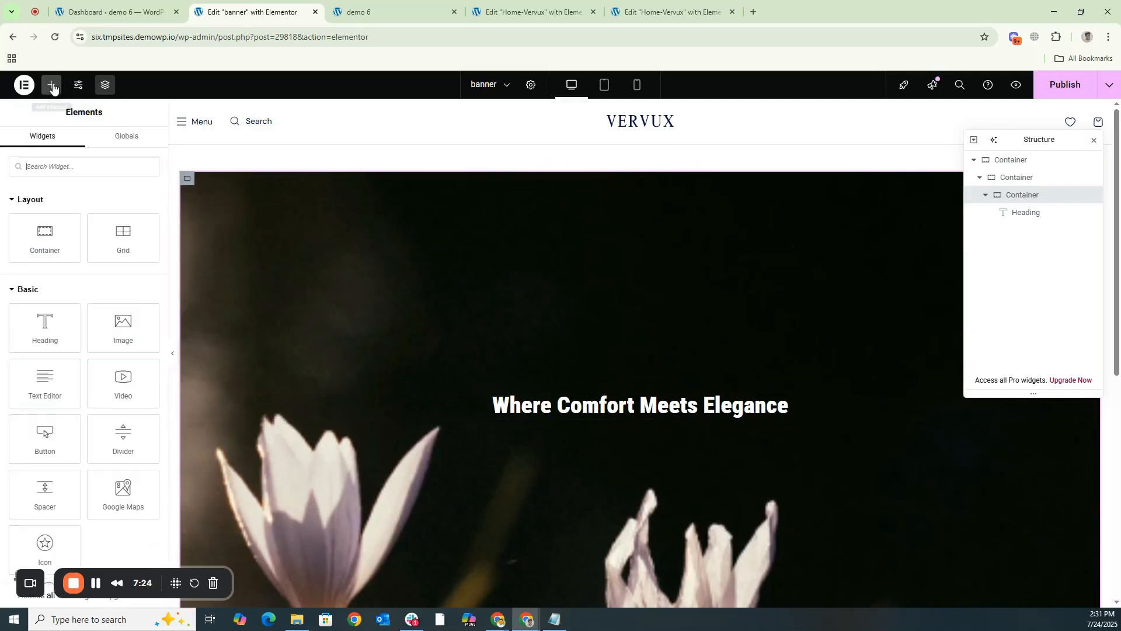
{"action": "left_click_drag", "start_coordinate": [45, 326], "coordinate": [621, 408]}
{"action": "left_click_drag", "start_coordinate": [119, 226], "coordinate": [14, 225]}
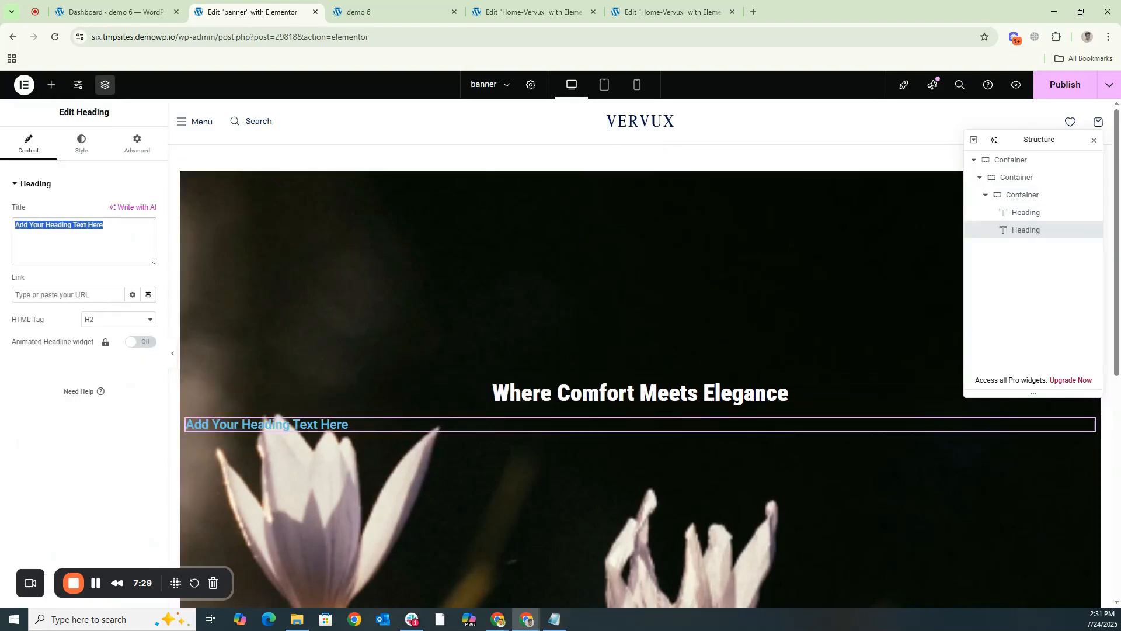
{"action": "key", "text": "super+v"}
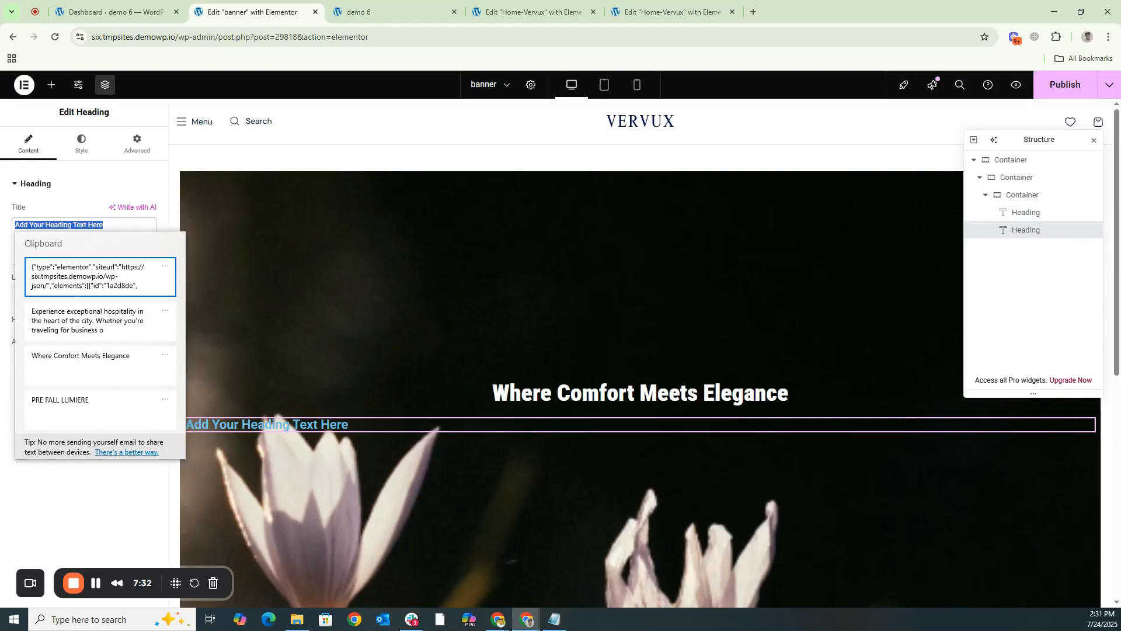
{"action": "left_click", "coordinate": [89, 331]}
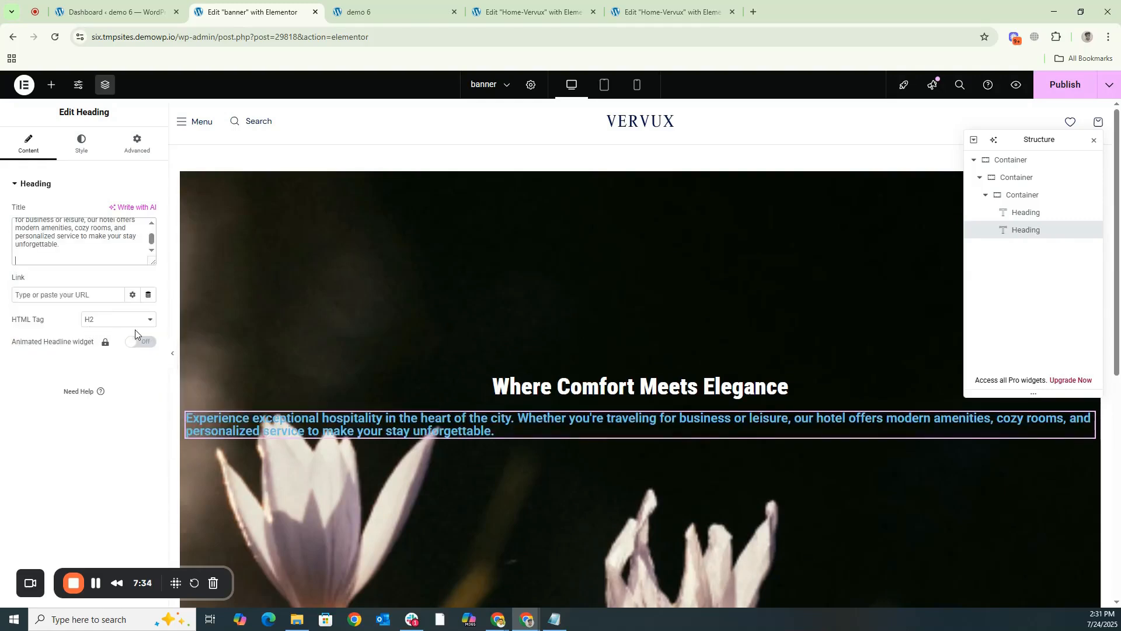
- Set the second heading's text color to white, #FFFFFF
{"action": "left_click", "coordinate": [82, 143]}
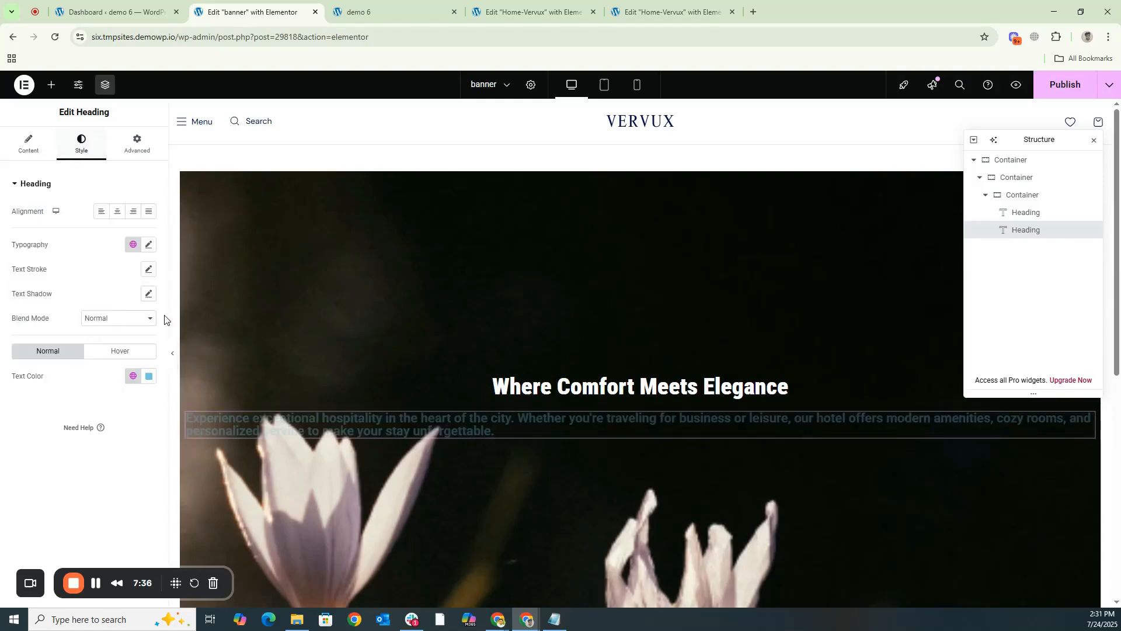
{"action": "left_click", "coordinate": [149, 376]}
{"action": "left_click_drag", "start_coordinate": [146, 431], "coordinate": [76, 430]}
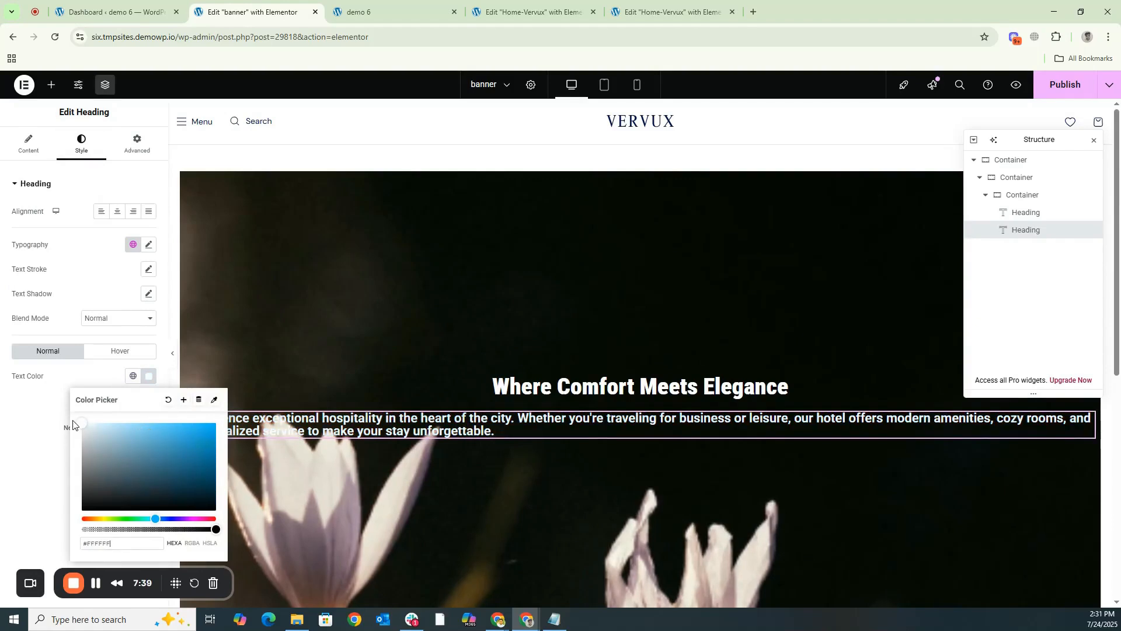
{"action": "left_click", "coordinate": [149, 269]}
{"action": "left_click", "coordinate": [149, 245]}
{"action": "left_click", "coordinate": [132, 312]}
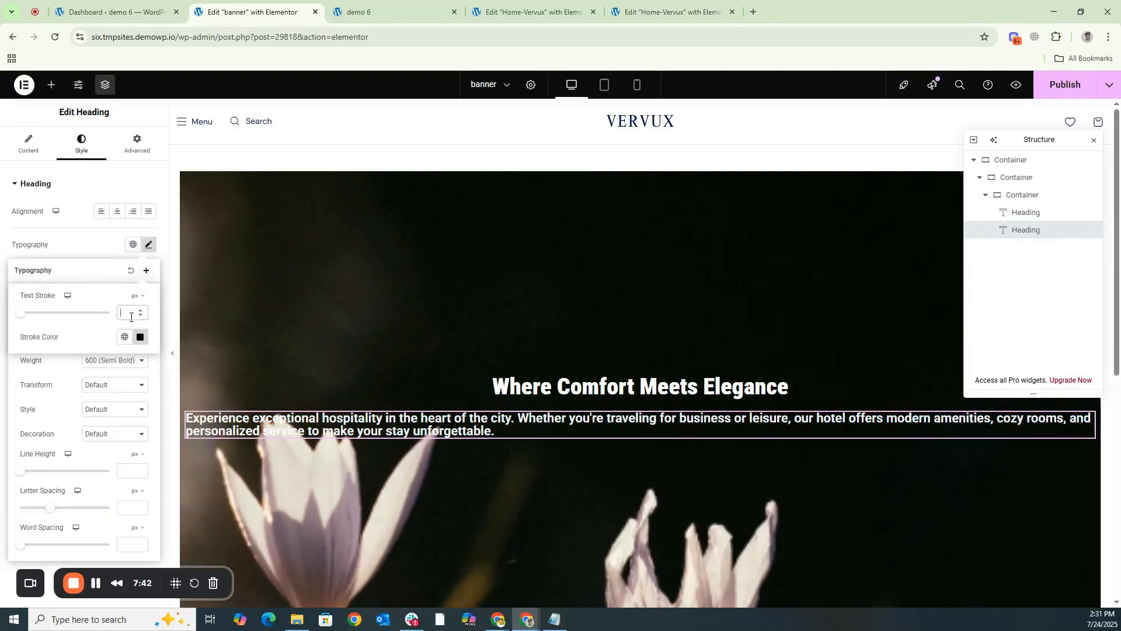
{"action": "type", "text": "15"}
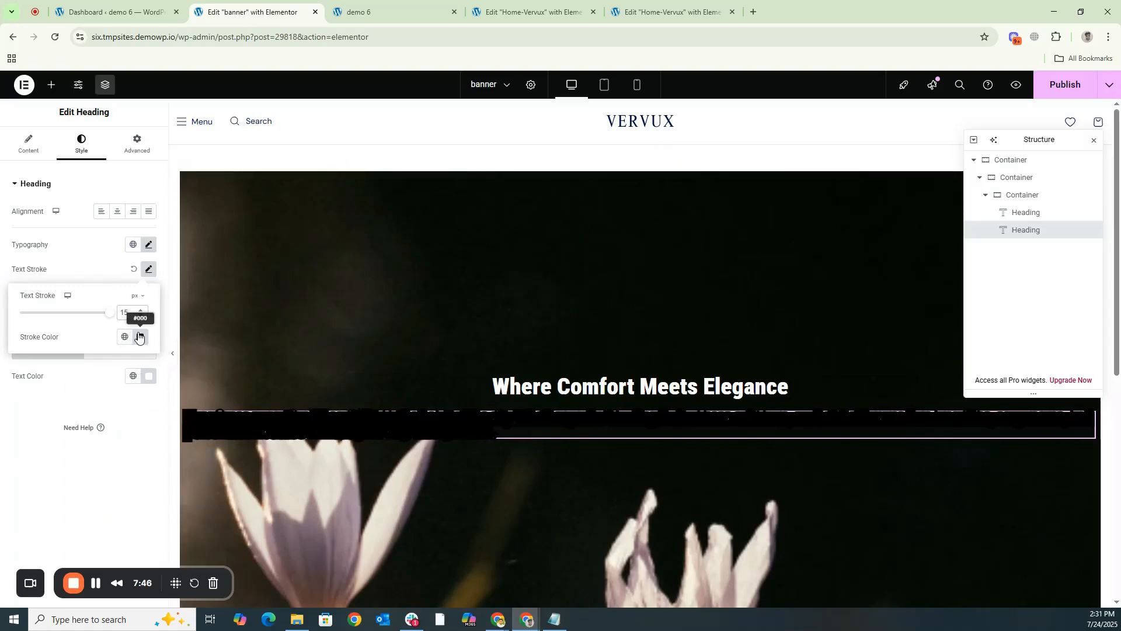
{"action": "left_click_drag", "start_coordinate": [128, 312], "coordinate": [120, 314]}
{"action": "key", "text": "BackSpace"}
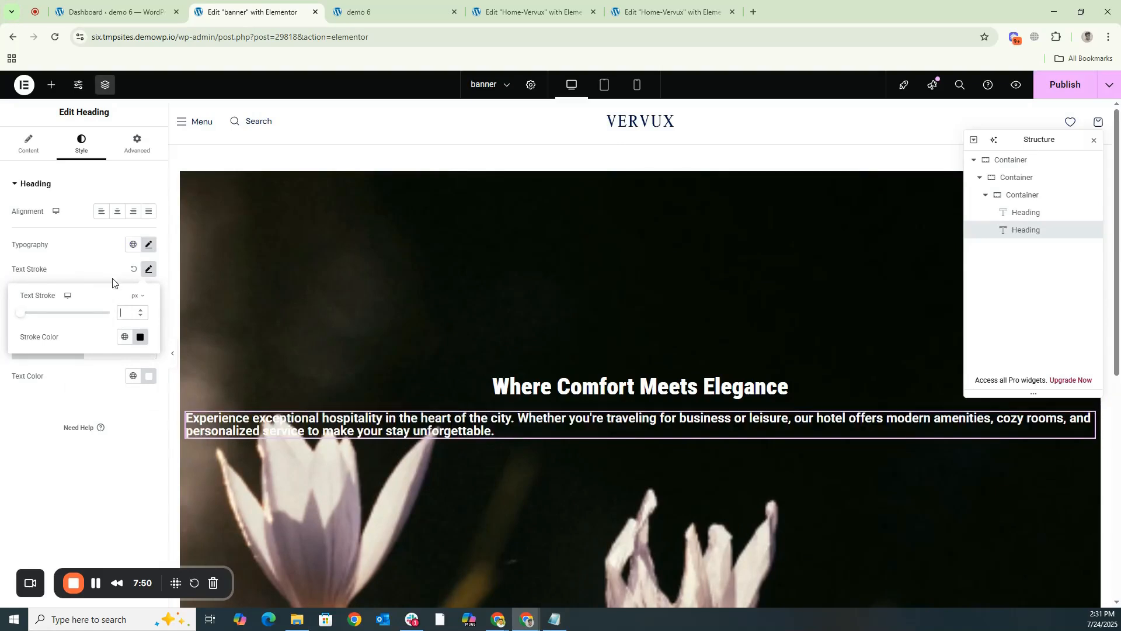
{"action": "left_click", "coordinate": [149, 245]}
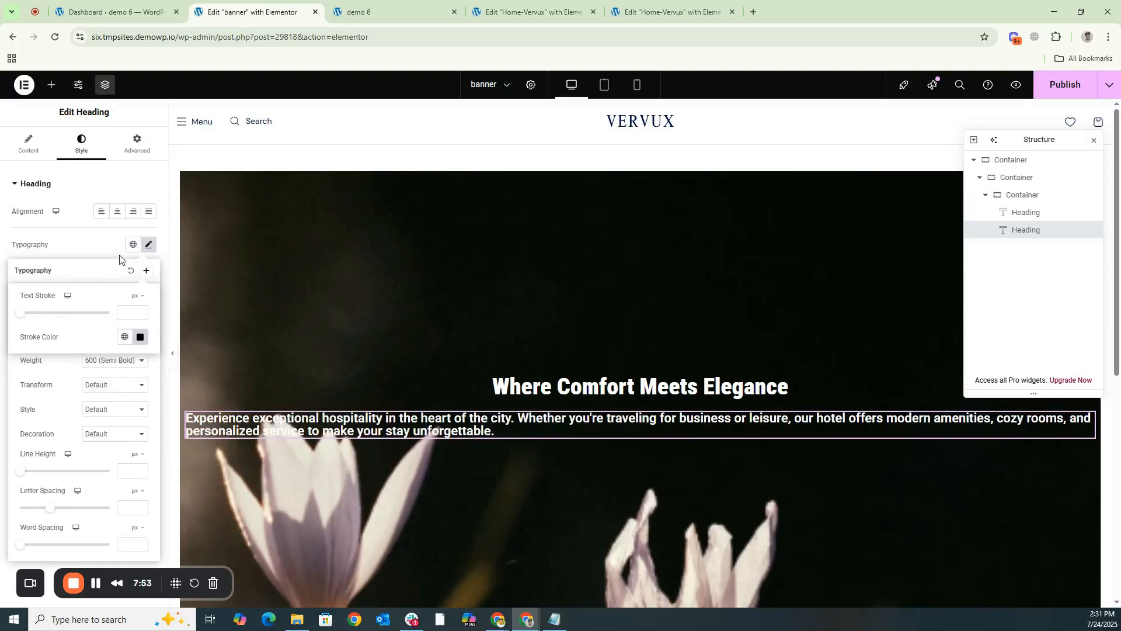
{"action": "left_click", "coordinate": [146, 270]}
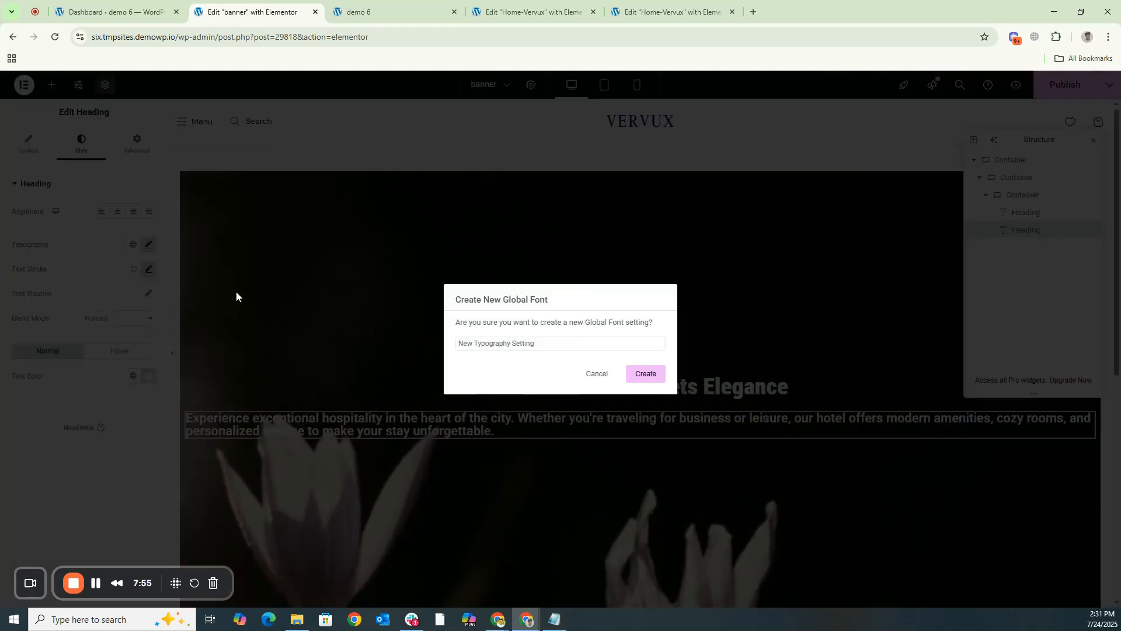
{"action": "left_click", "coordinate": [591, 376]}
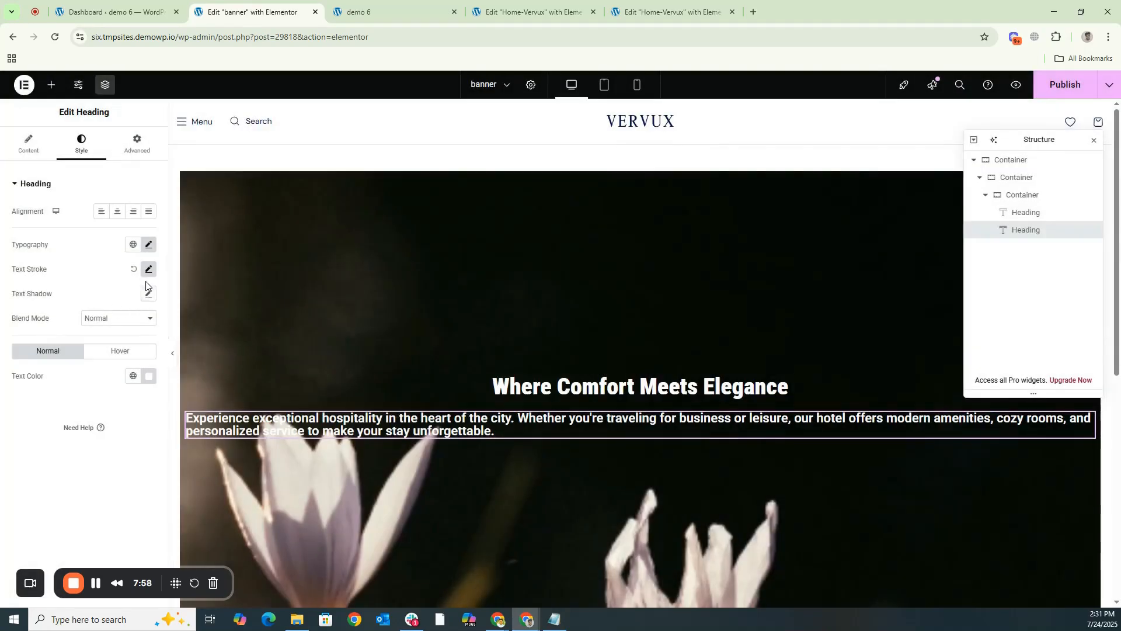
- Set the second heading's font size to 15 px
{"action": "left_click", "coordinate": [148, 244]}
{"action": "left_click", "coordinate": [127, 337]}
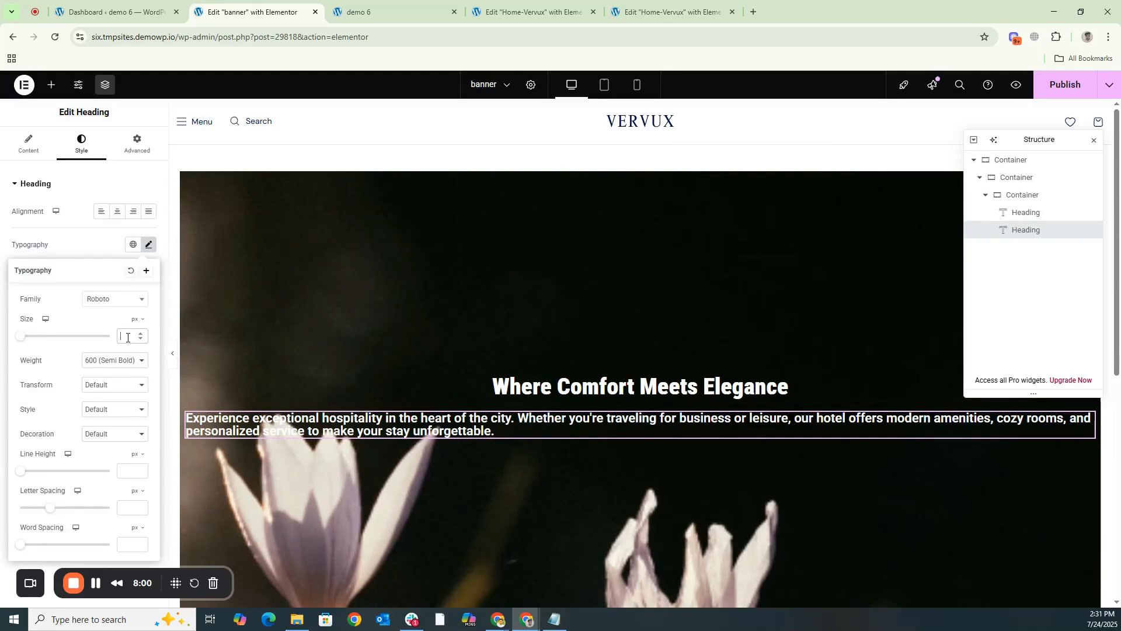
{"action": "type", "text": "15"}
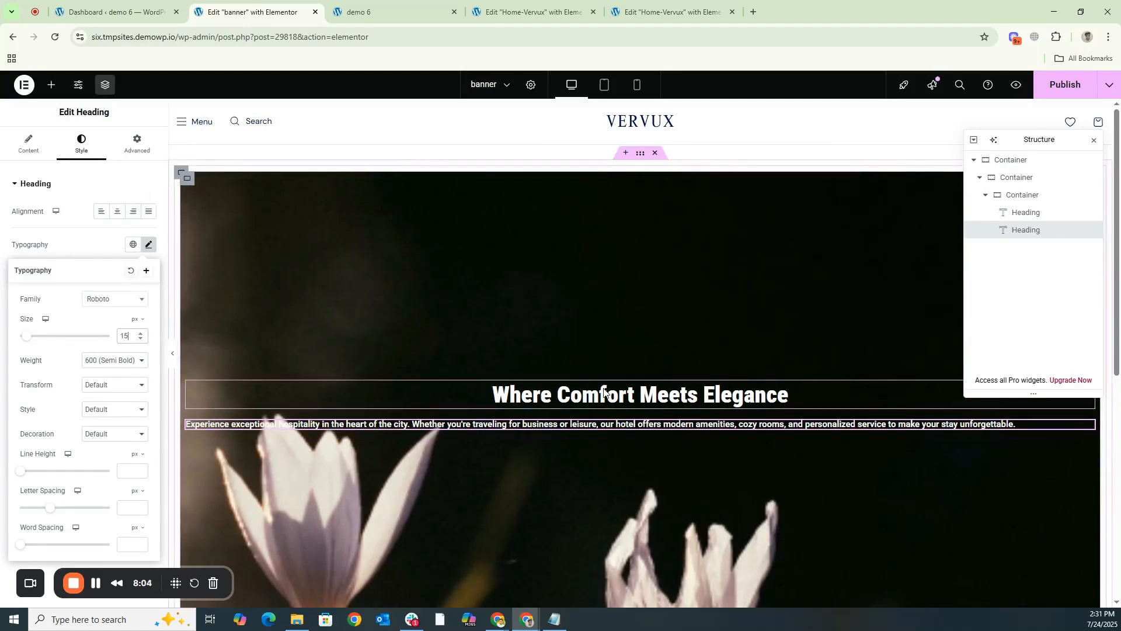
- Find the Button widget and add it below the description heading in the innermost container
{"action": "left_click", "coordinate": [34, 149]}
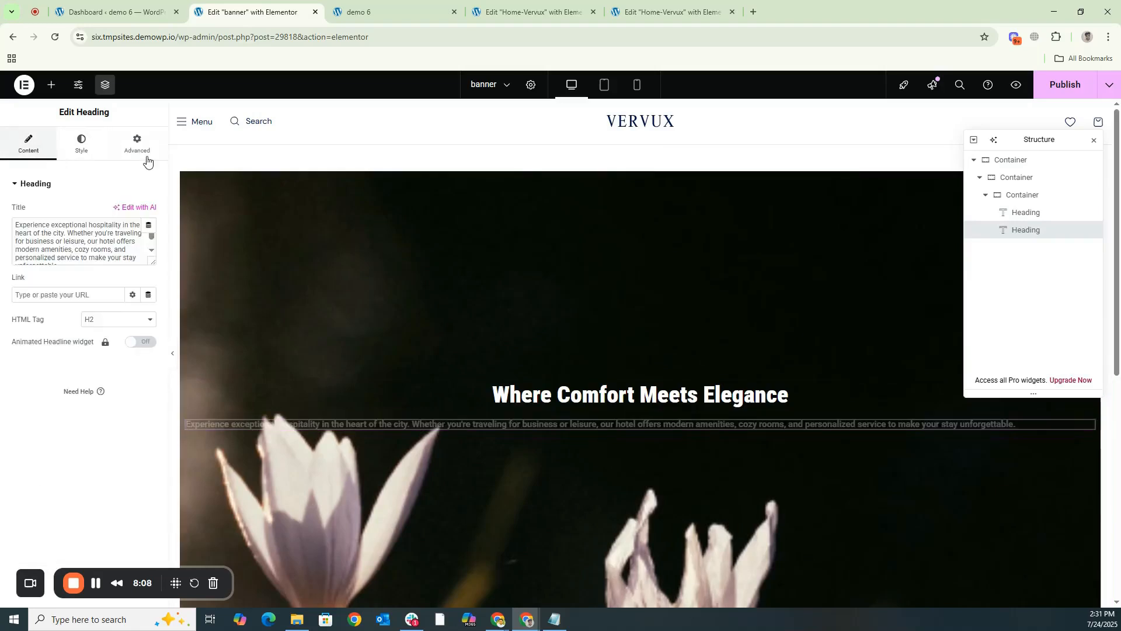
{"action": "left_click", "coordinate": [51, 91]}
{"action": "type", "text": "but"}
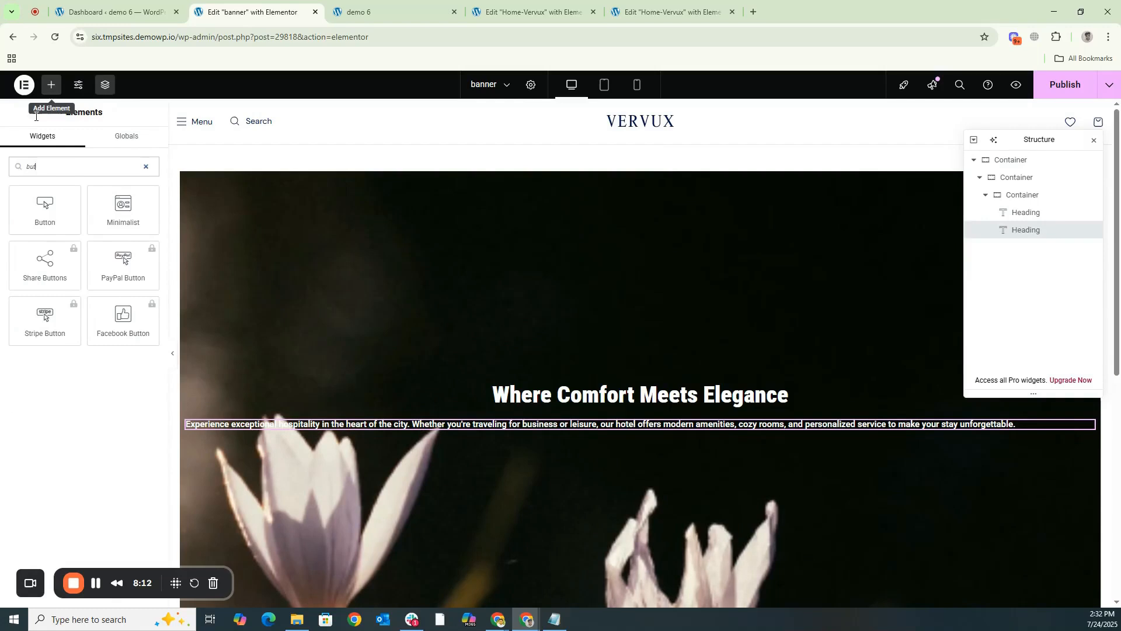
{"action": "left_click_drag", "start_coordinate": [45, 207], "coordinate": [648, 432]}
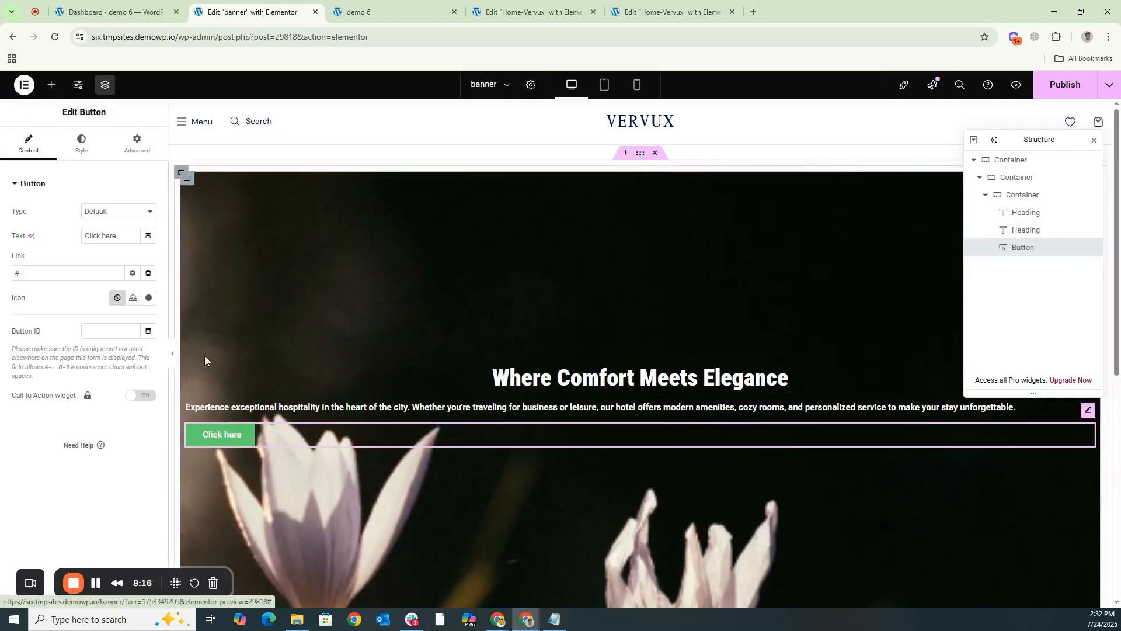
- Set the "Click here" button's background color to white, #FFFFFF
{"action": "left_click", "coordinate": [81, 151]}
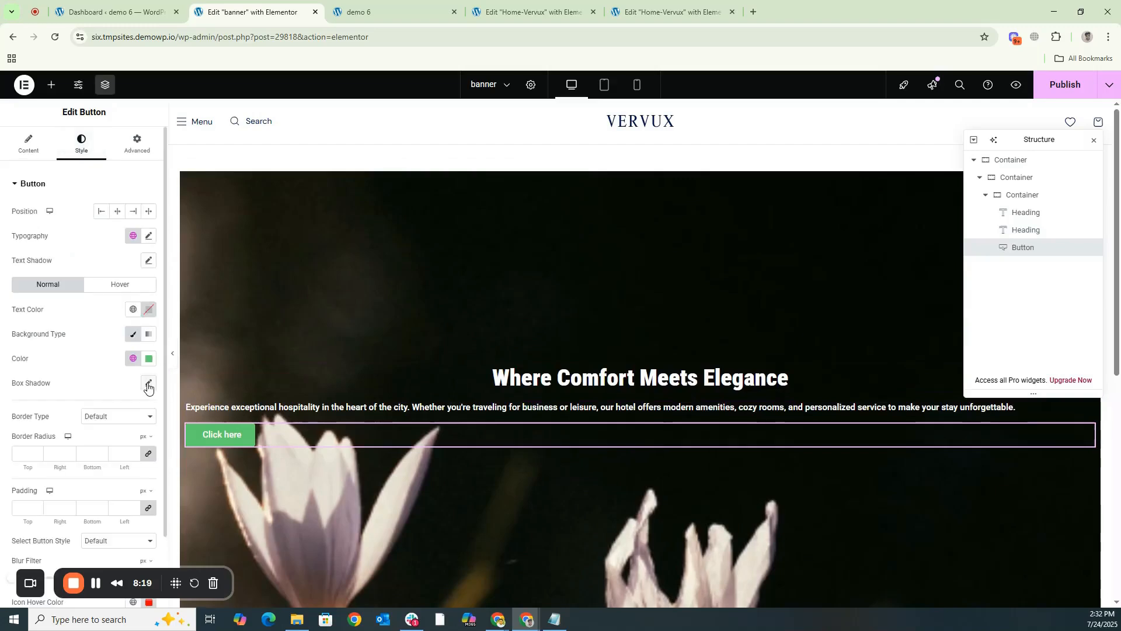
{"action": "left_click", "coordinate": [149, 358]}
{"action": "type", "text": "#FFFFFF"}
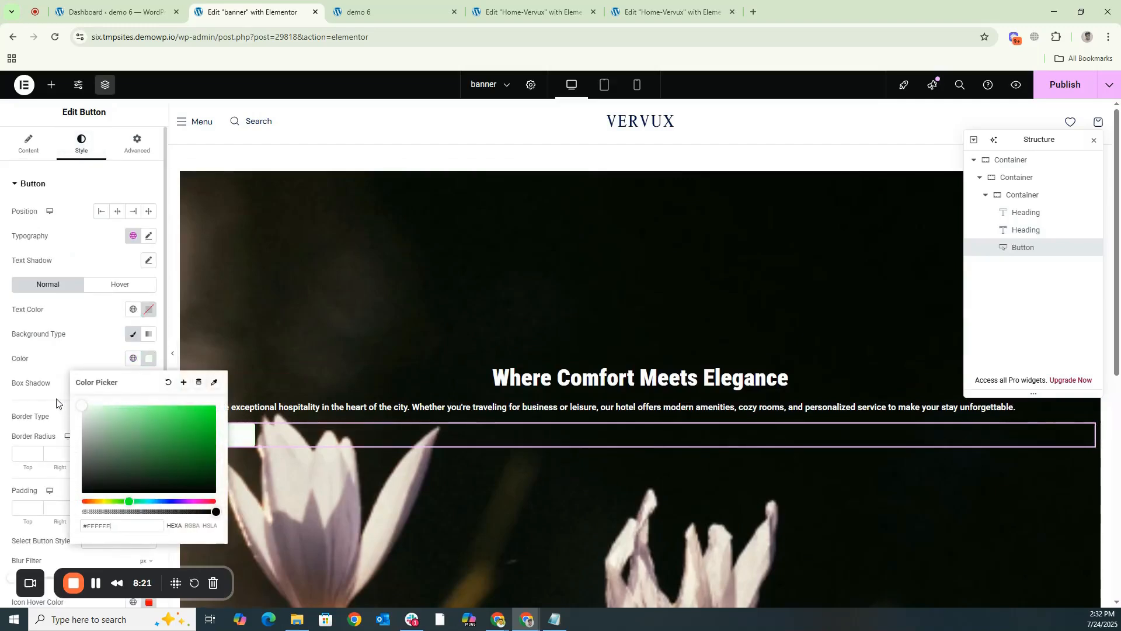
- Set the button's text color to black and its position to center
{"action": "left_click", "coordinate": [149, 309]}
{"action": "left_click", "coordinate": [210, 444]}
{"action": "left_click", "coordinate": [99, 254]}
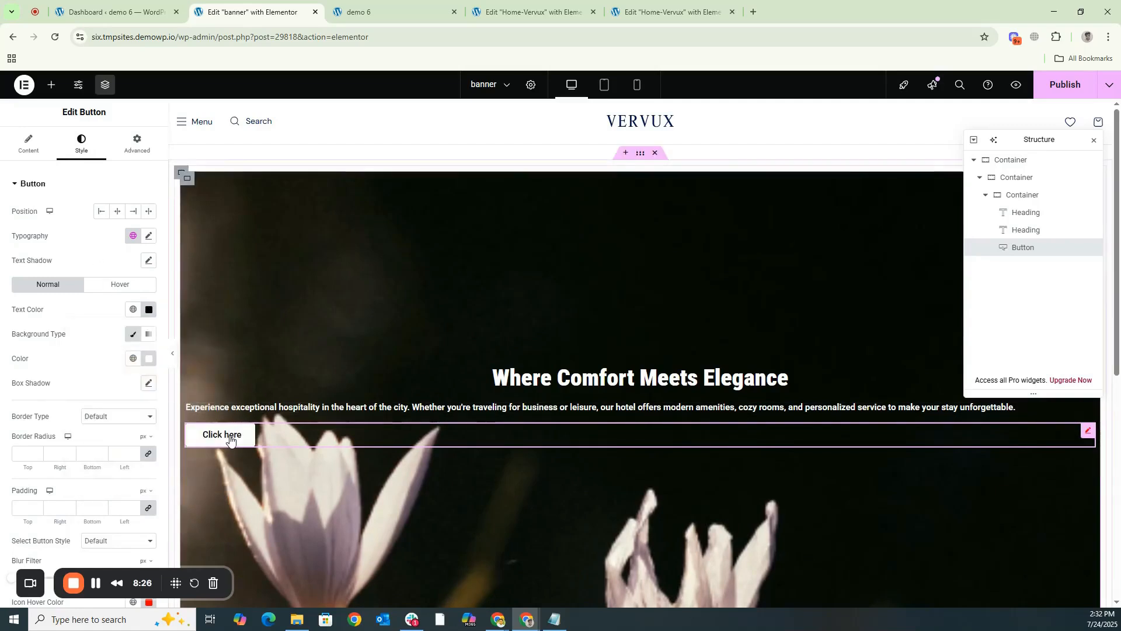
{"action": "left_click", "coordinate": [116, 213]}
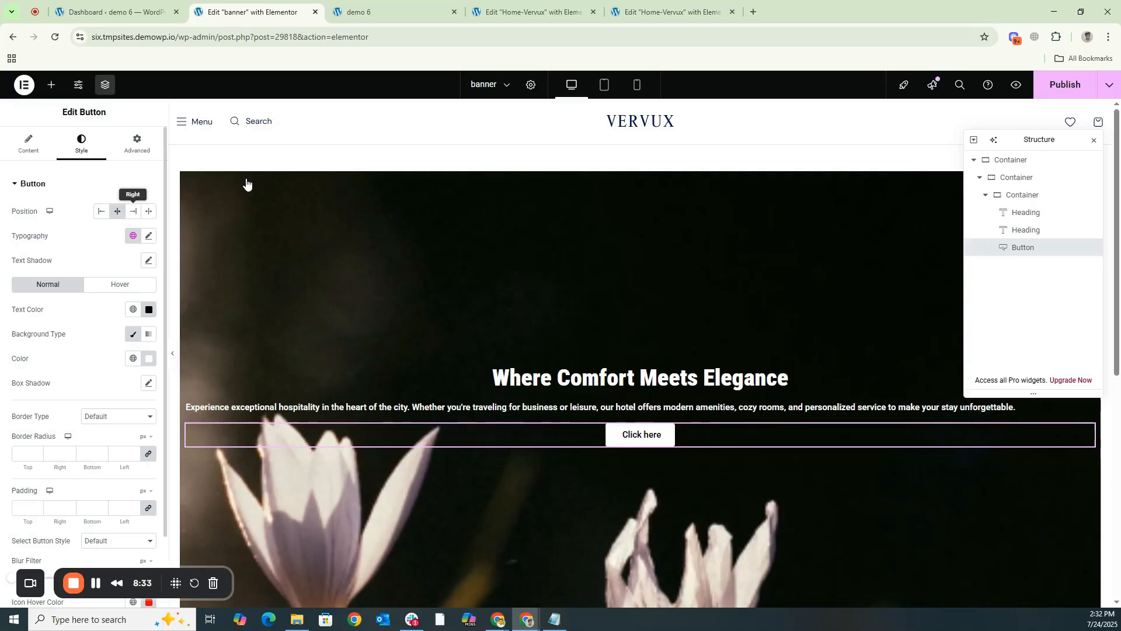
- Duplicate the second-level container that holds the banner's background, headings and button
{"action": "left_click", "coordinate": [981, 178]}
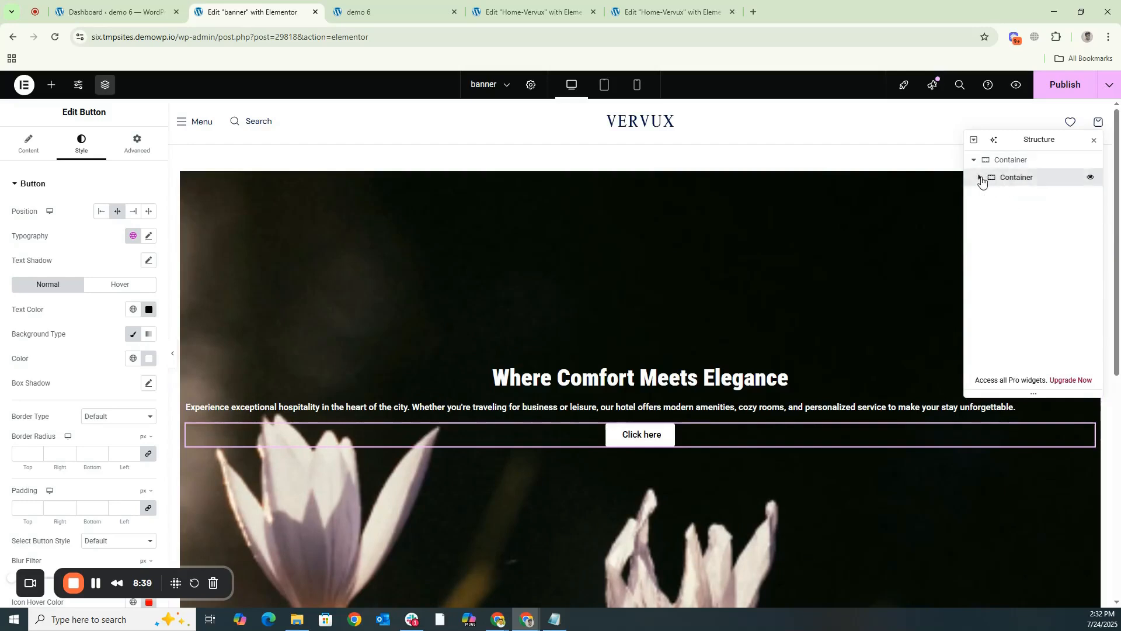
{"action": "left_click", "coordinate": [979, 178]}
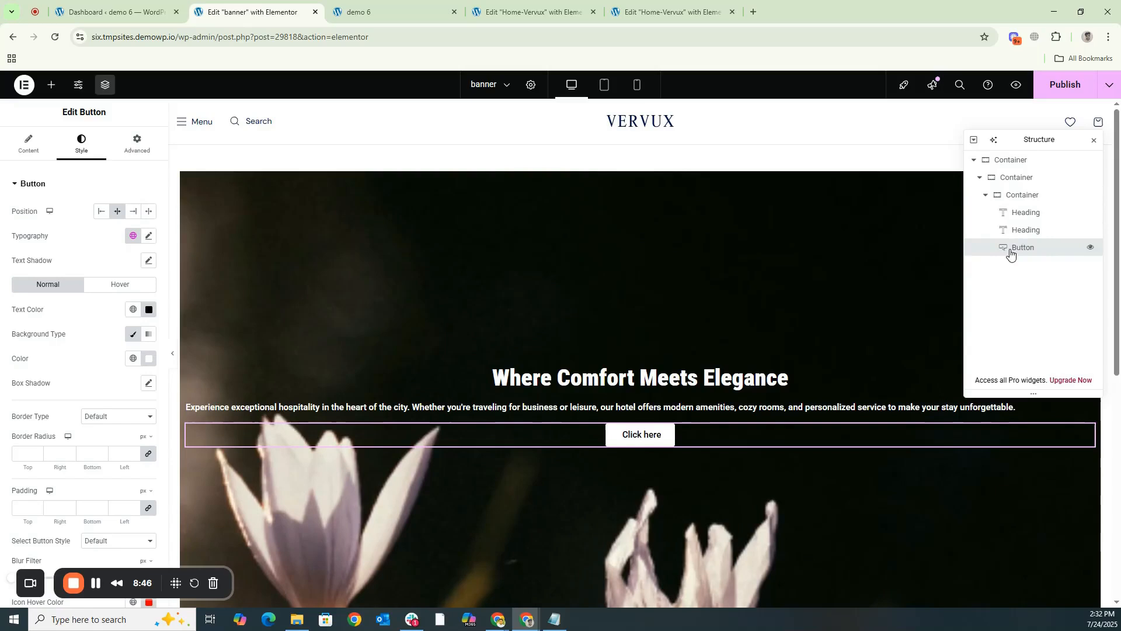
{"action": "scroll", "coordinate": [626, 333], "scroll_direction": "down", "scroll_amount": 5}
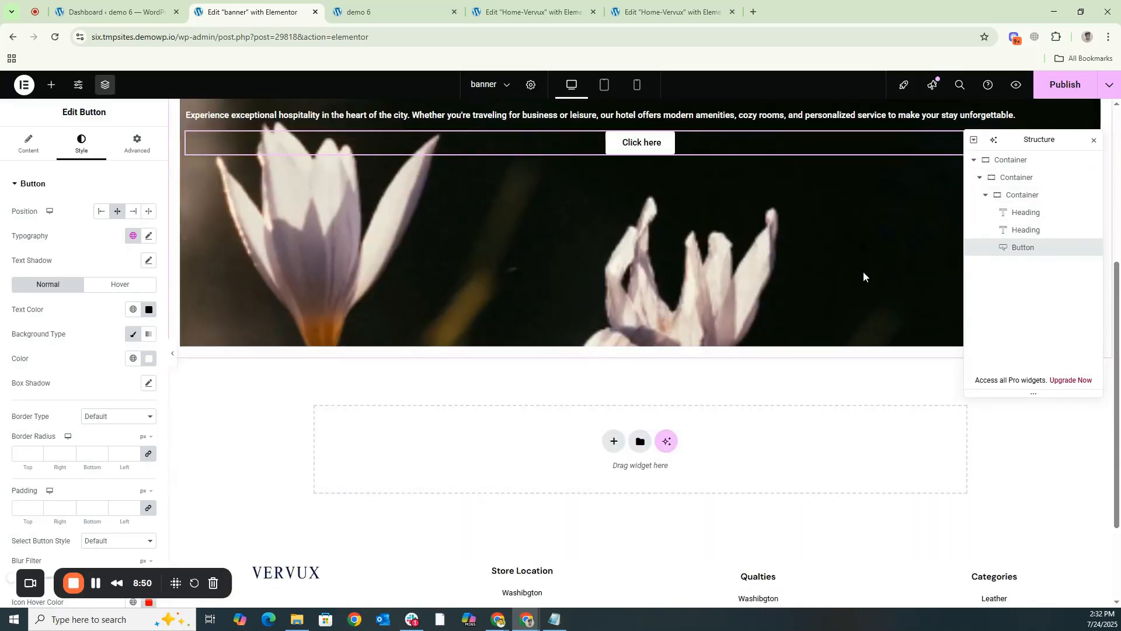
{"action": "left_click", "coordinate": [980, 177]}
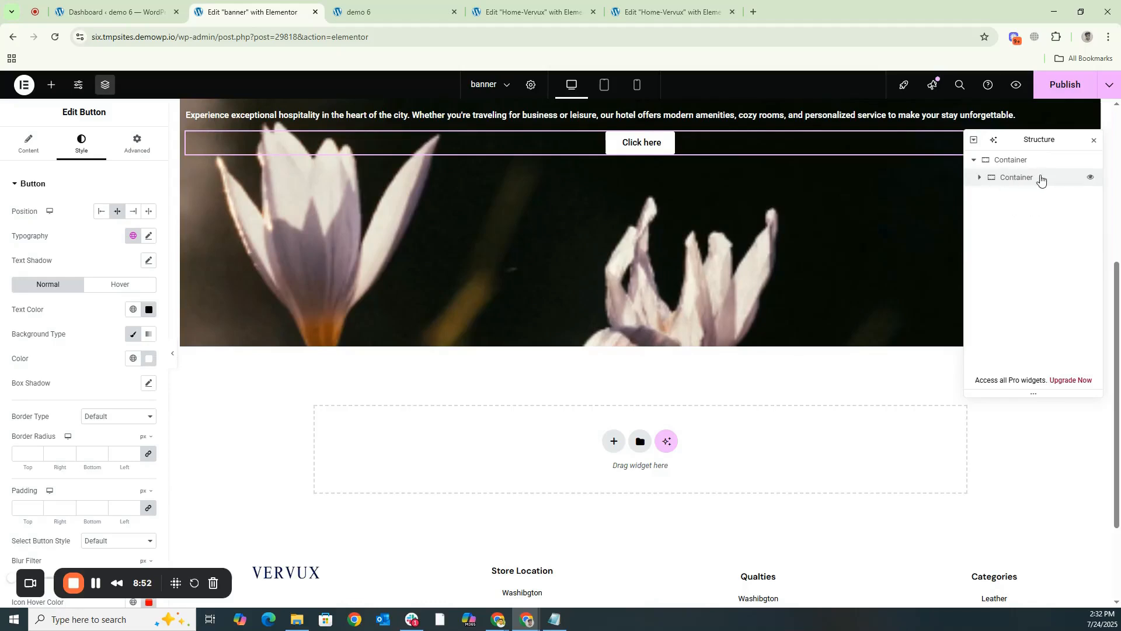
{"action": "right_click", "coordinate": [1013, 182]}
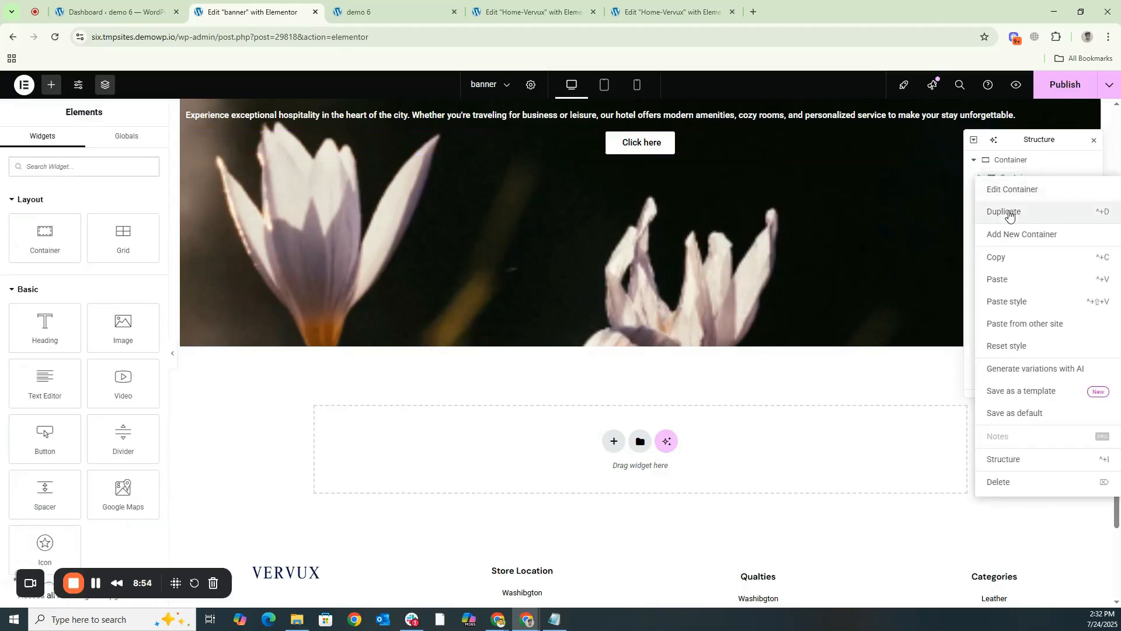
{"action": "left_click", "coordinate": [1010, 215]}
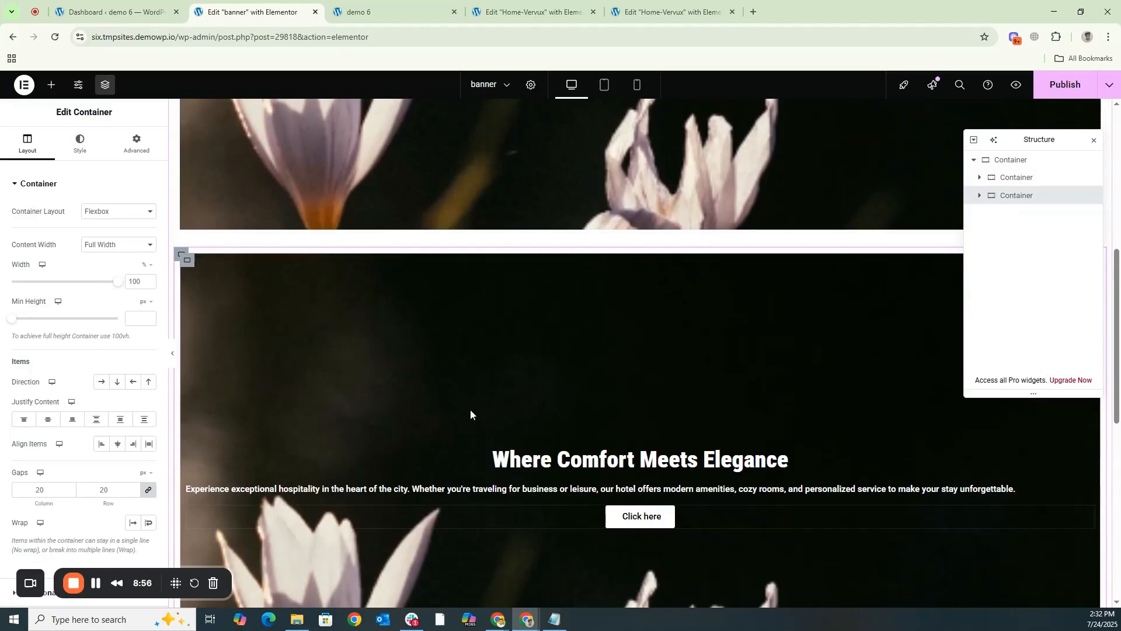
- Duplicate the second-level banner slide container twice more to make four slides
{"action": "right_click", "coordinate": [1013, 197]}
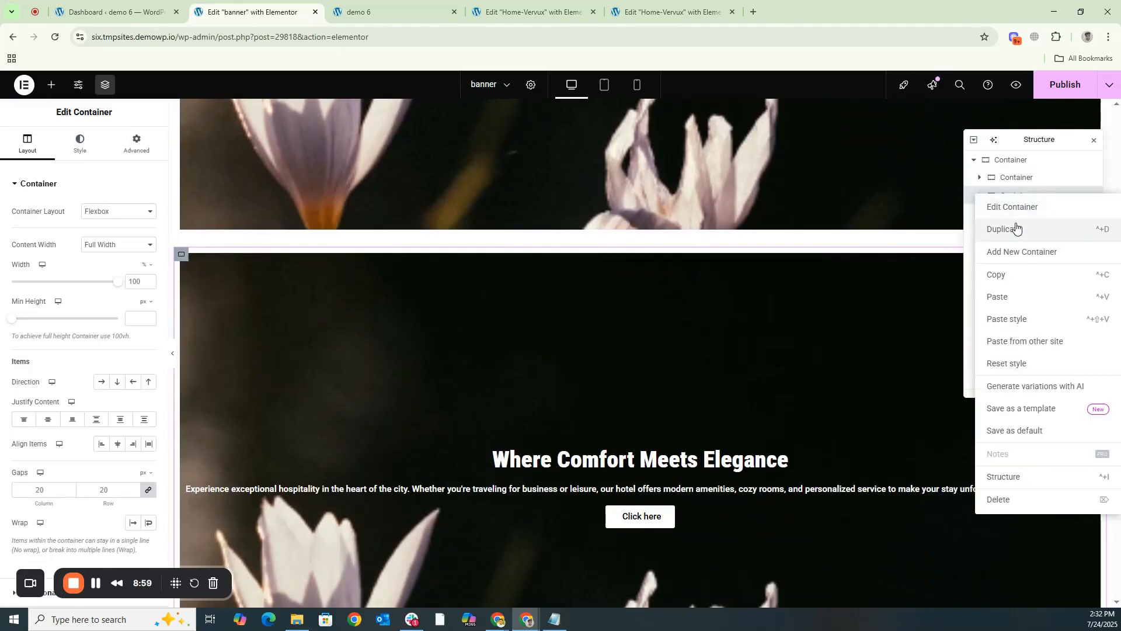
{"action": "left_click", "coordinate": [1016, 229]}
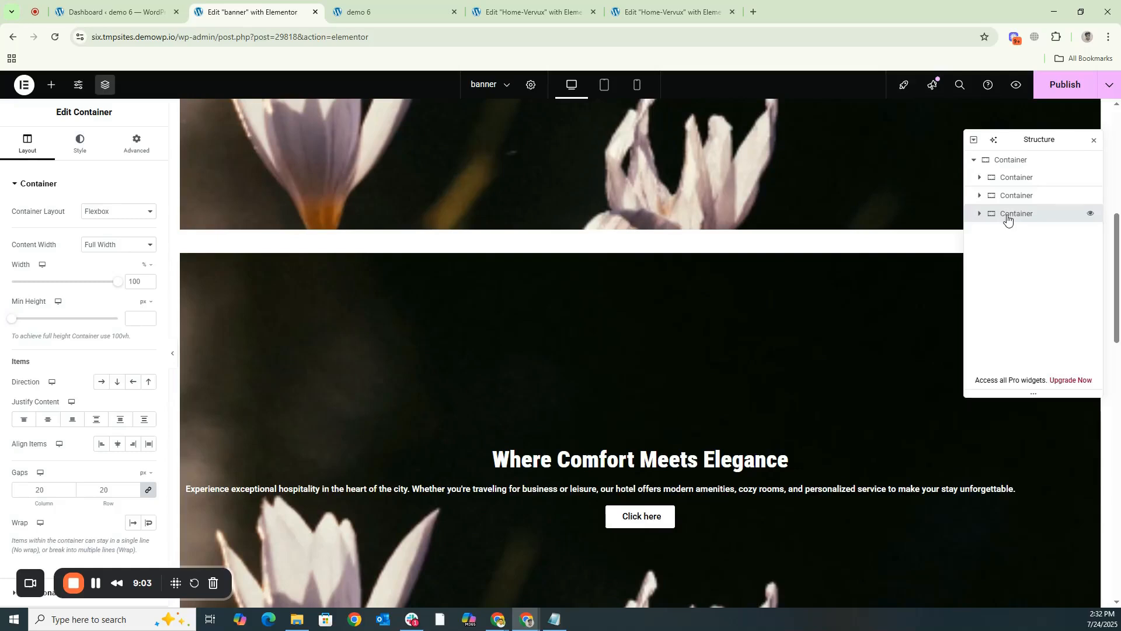
{"action": "right_click", "coordinate": [1007, 215]}
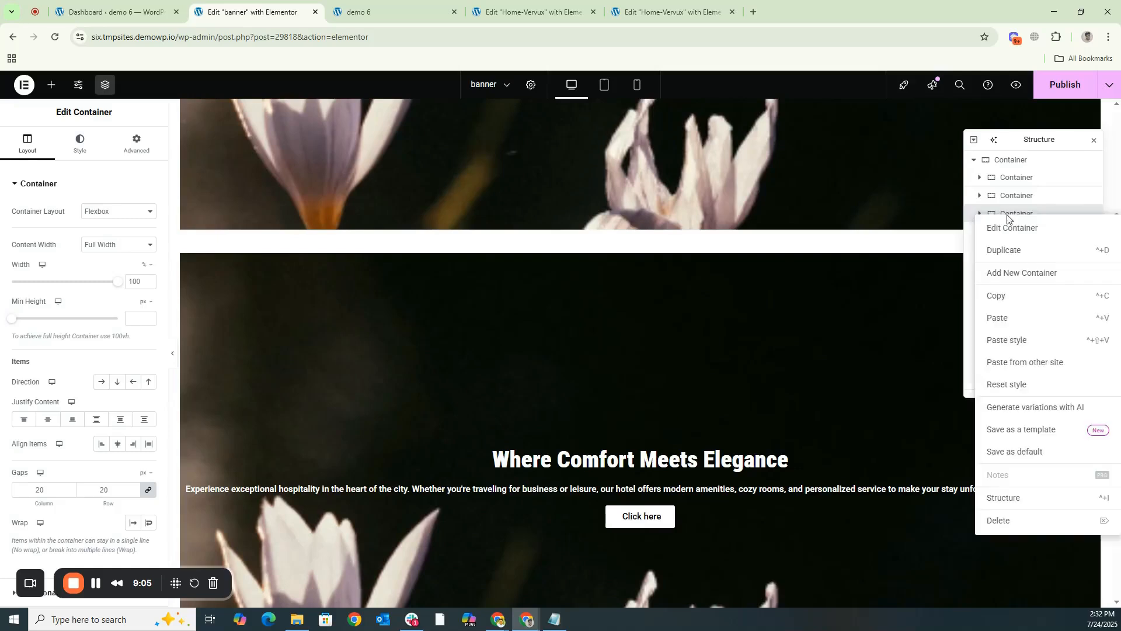
{"action": "left_click", "coordinate": [1008, 257]}
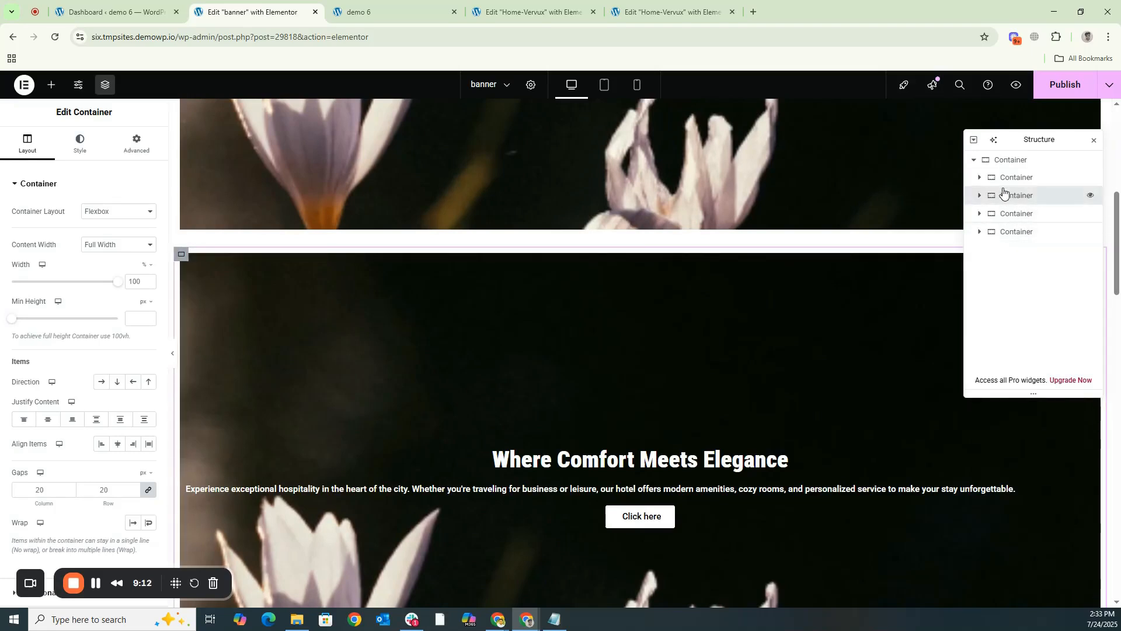
{"action": "left_click", "coordinate": [81, 142]}
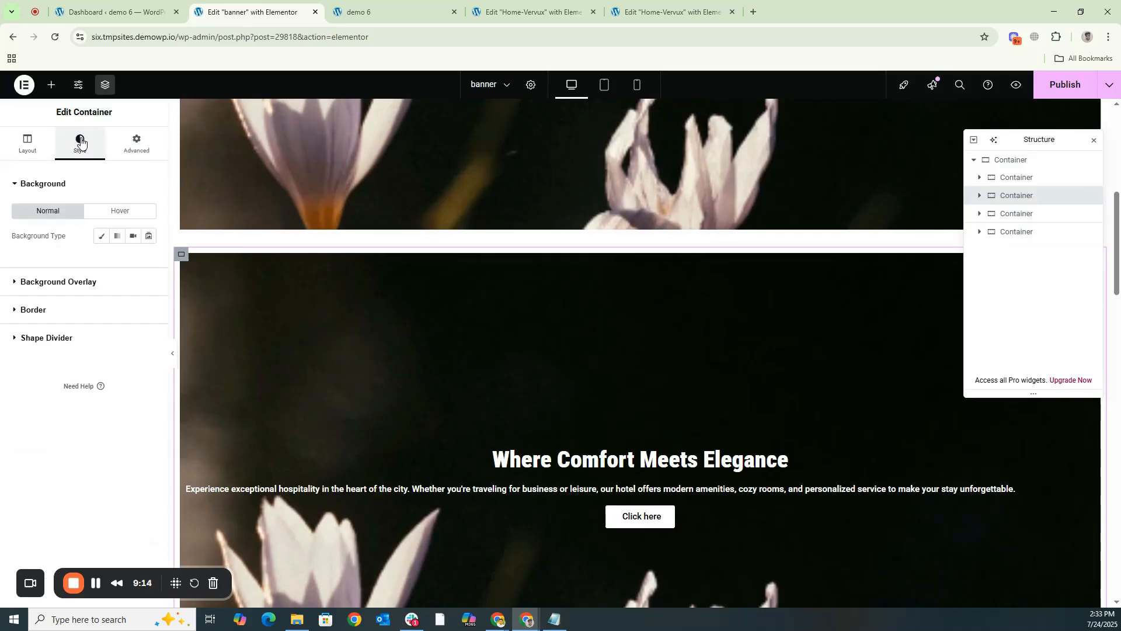
{"action": "left_click", "coordinate": [104, 239]}
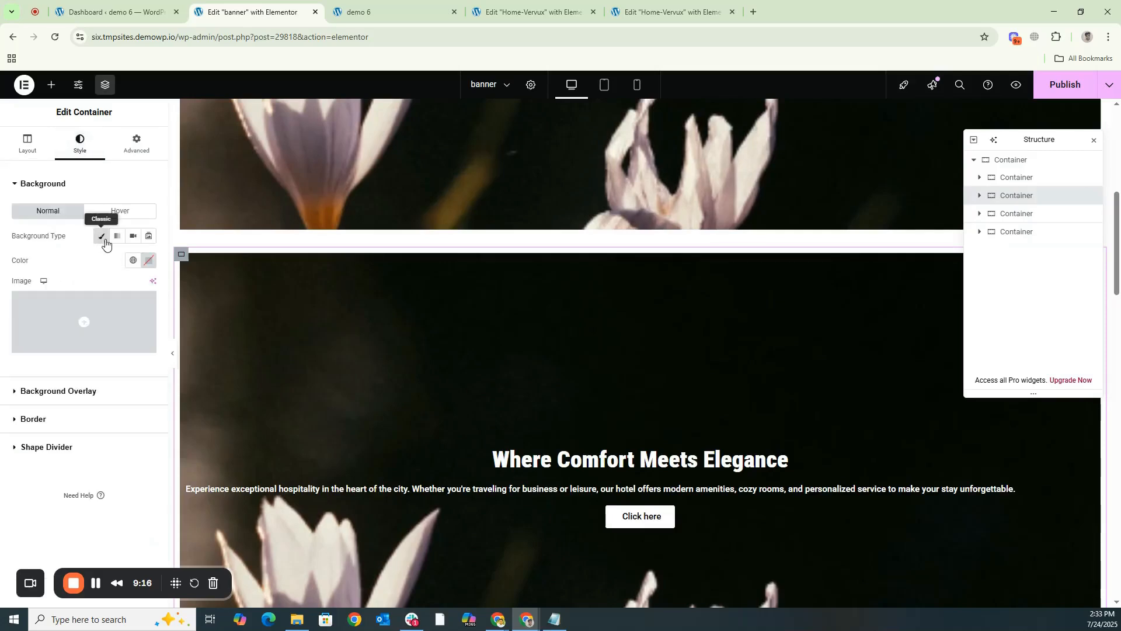
{"action": "left_click", "coordinate": [76, 342]}
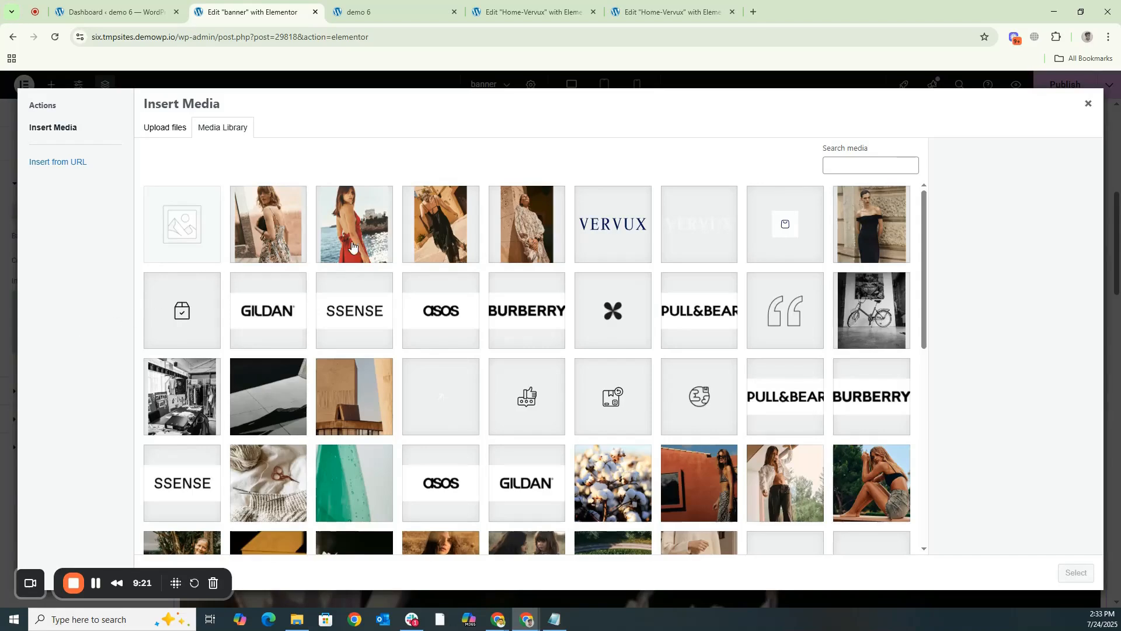
{"action": "scroll", "coordinate": [403, 382], "scroll_direction": "down", "scroll_amount": 2}
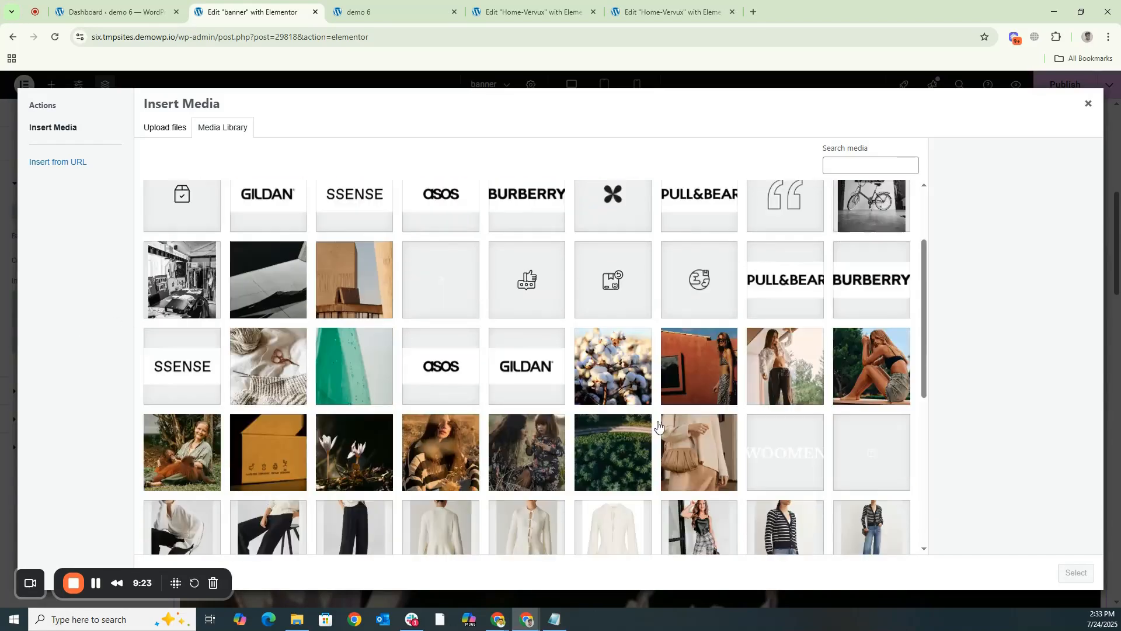
{"action": "left_click", "coordinate": [448, 453]}
{"action": "left_click", "coordinate": [1090, 575]}
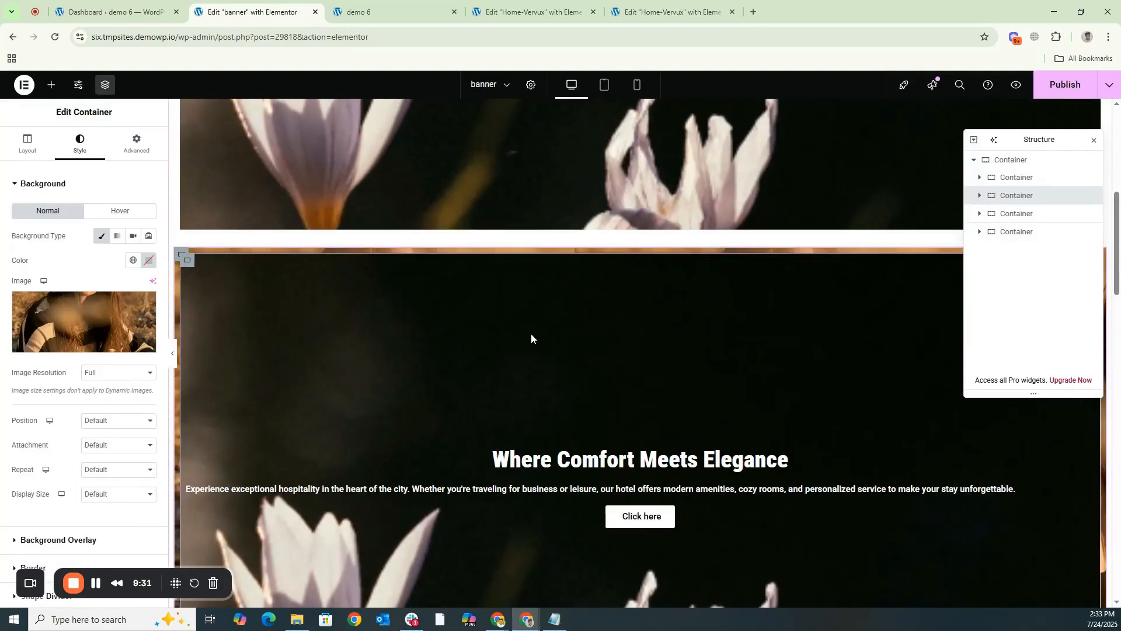
{"action": "left_click", "coordinate": [982, 197]}
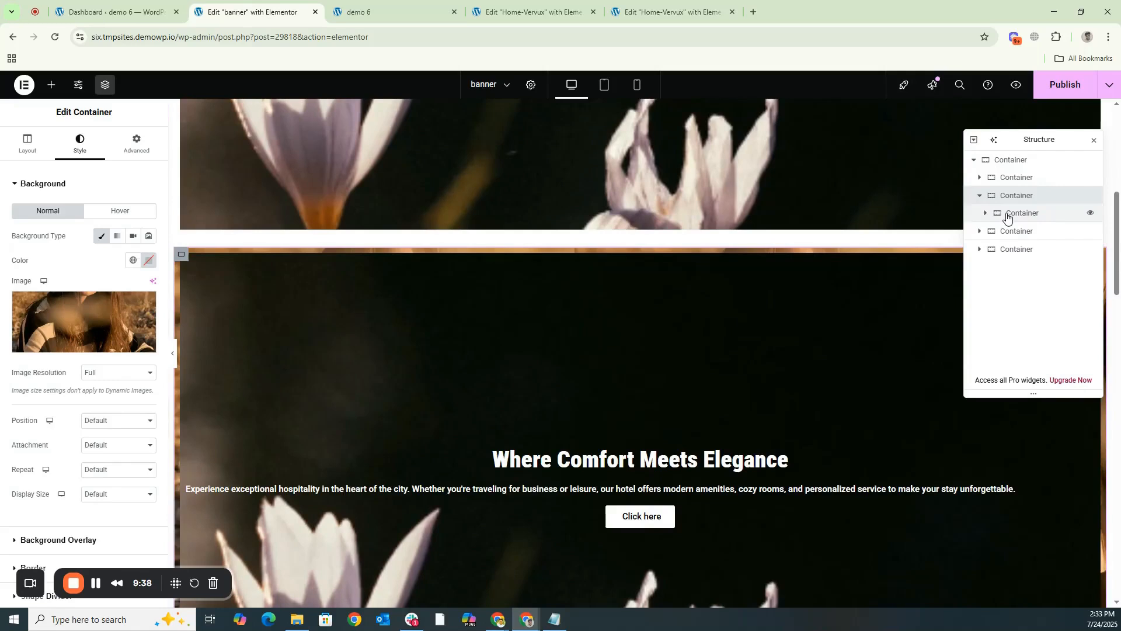
{"action": "left_click", "coordinate": [142, 311]}
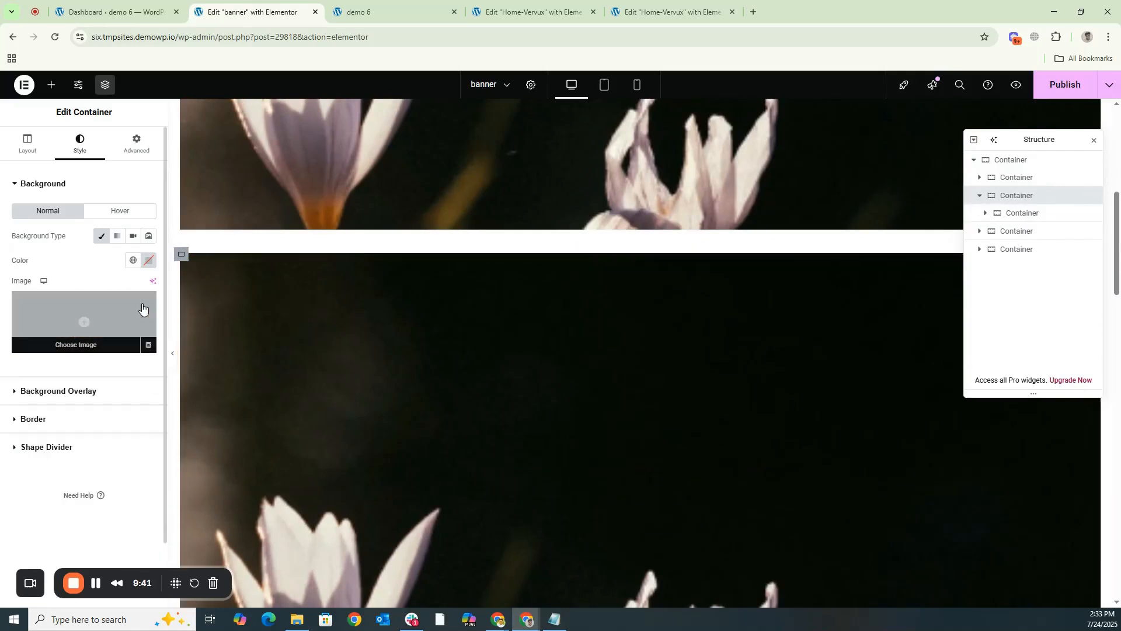
- Replace the background image of the second slide's inner container with the photo of the woman and young girl
{"action": "left_click", "coordinate": [1004, 213]}
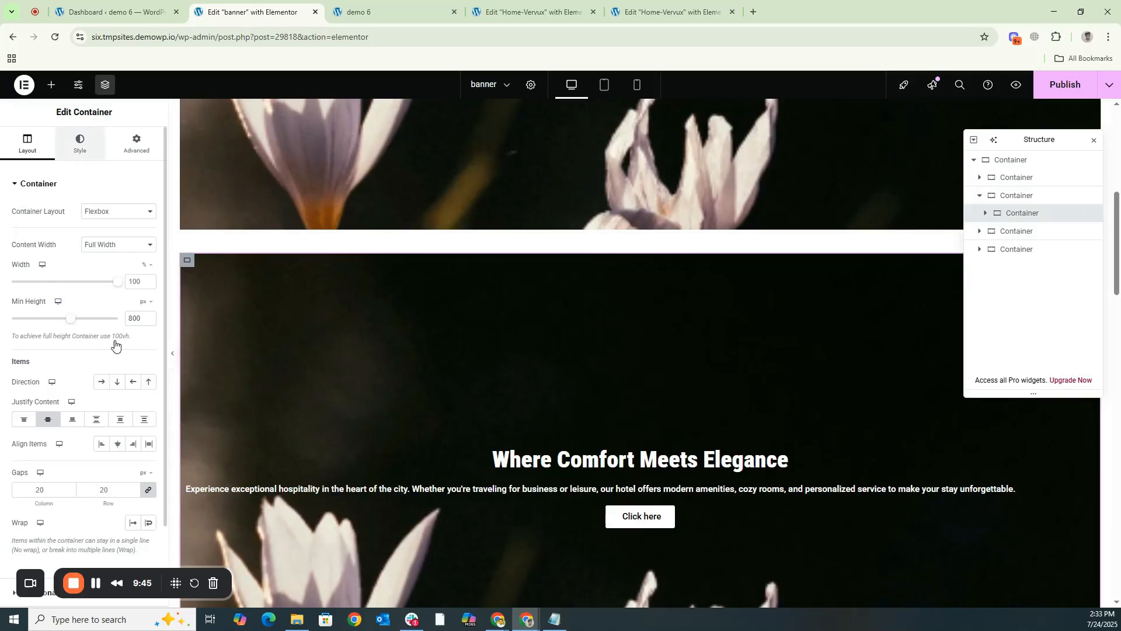
{"action": "left_click", "coordinate": [80, 144]}
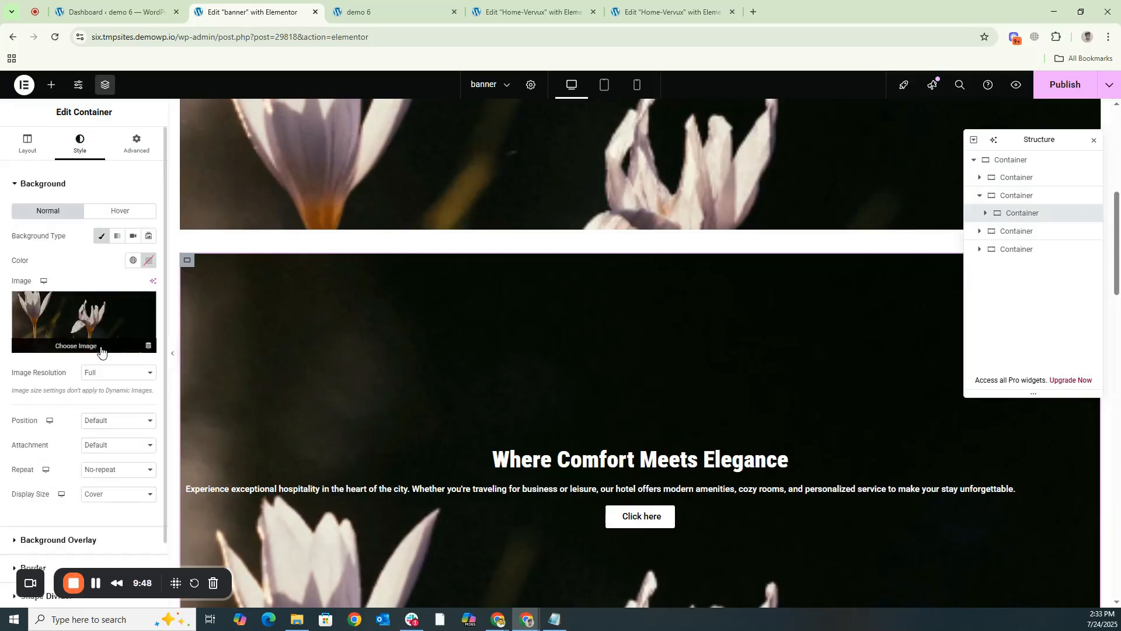
{"action": "left_click", "coordinate": [76, 345]}
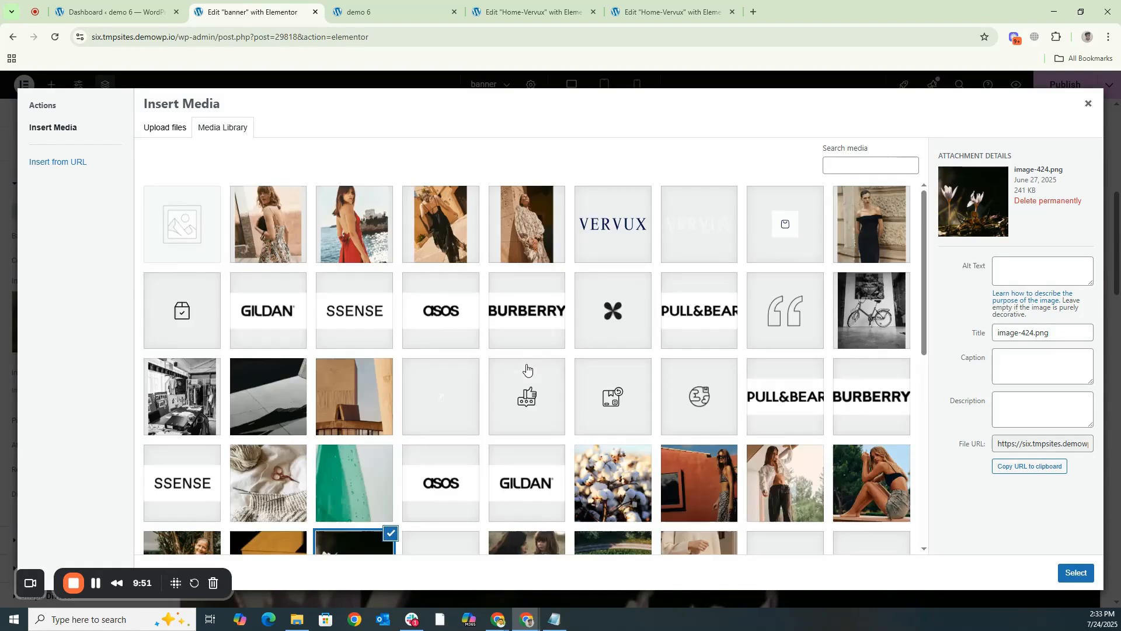
{"action": "scroll", "coordinate": [502, 444], "scroll_direction": "down", "scroll_amount": 3}
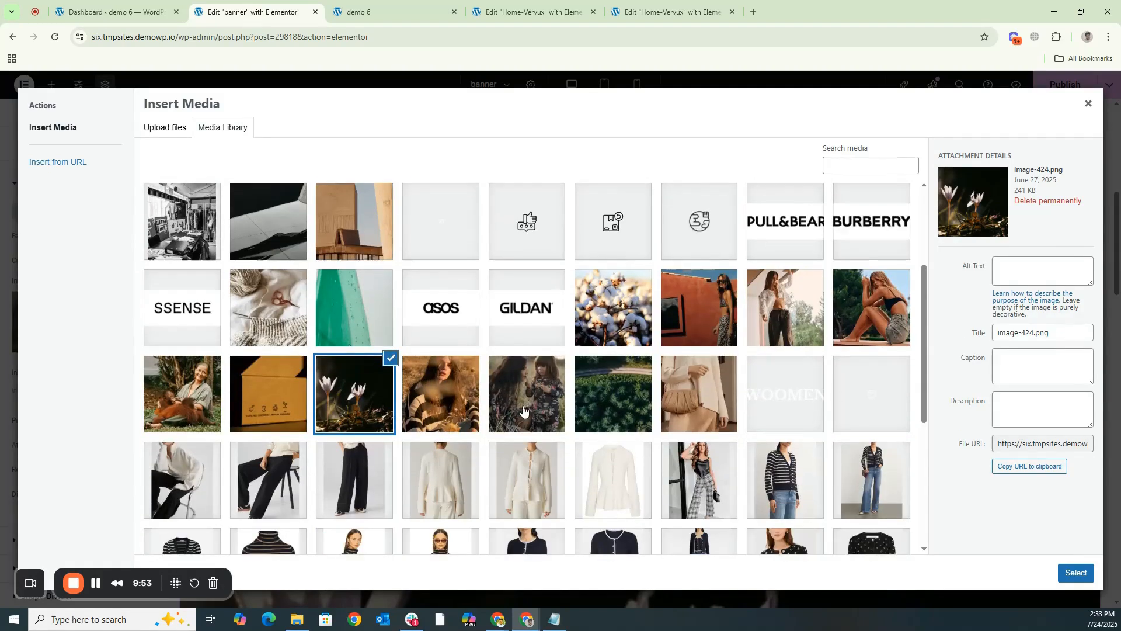
{"action": "left_click", "coordinate": [523, 410]}
{"action": "left_click", "coordinate": [1076, 572]}
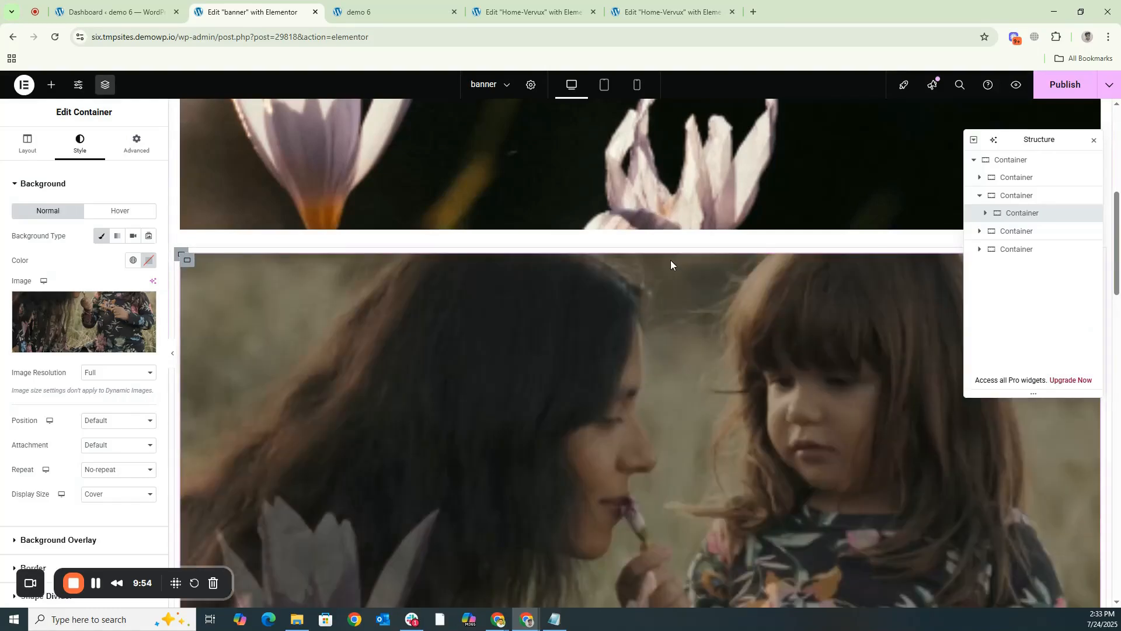
- Replace the background image of the third slide's inner container with the aerial forest road picture, image-415-1.png
{"action": "left_click", "coordinate": [981, 232]}
{"action": "left_click", "coordinate": [1008, 251]}
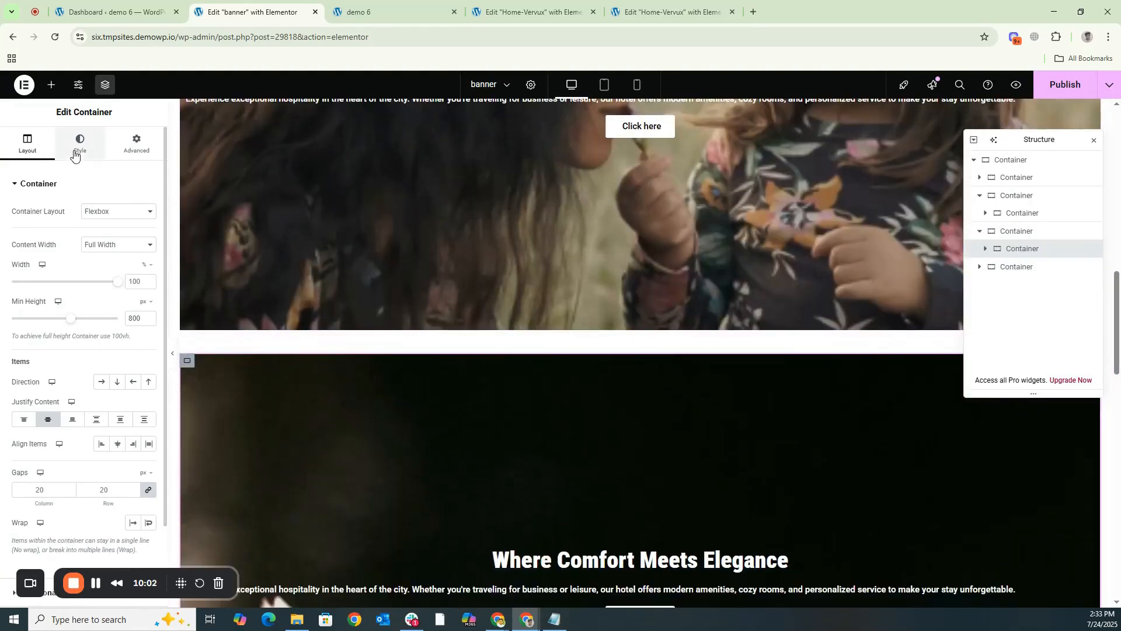
{"action": "left_click", "coordinate": [80, 149]}
{"action": "left_click", "coordinate": [80, 346]}
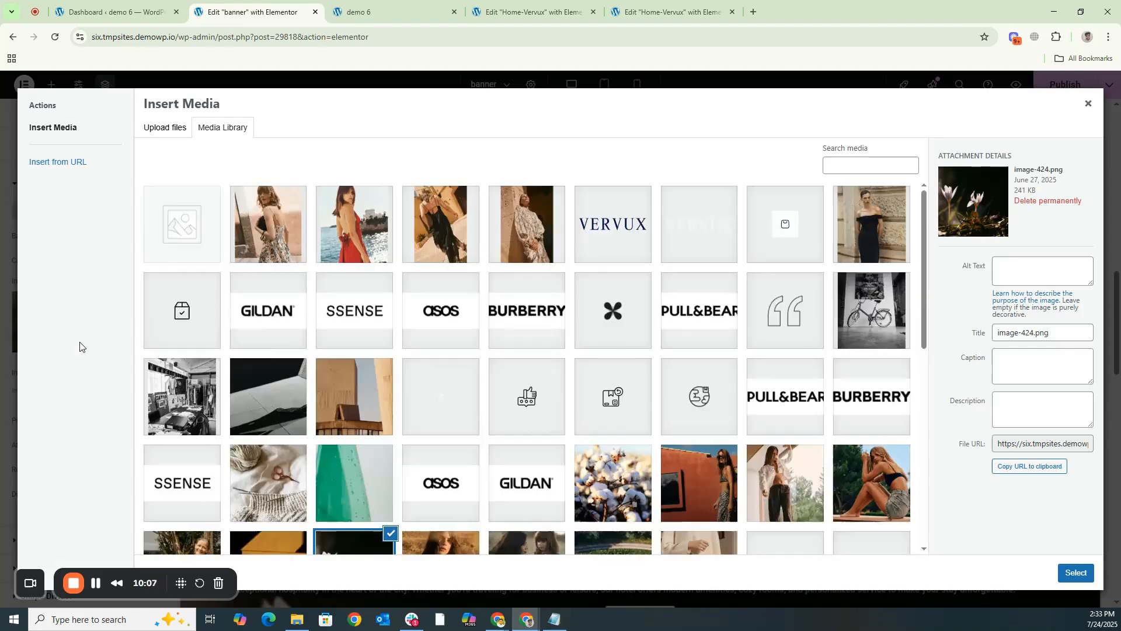
{"action": "scroll", "coordinate": [647, 339], "scroll_direction": "down", "scroll_amount": 5}
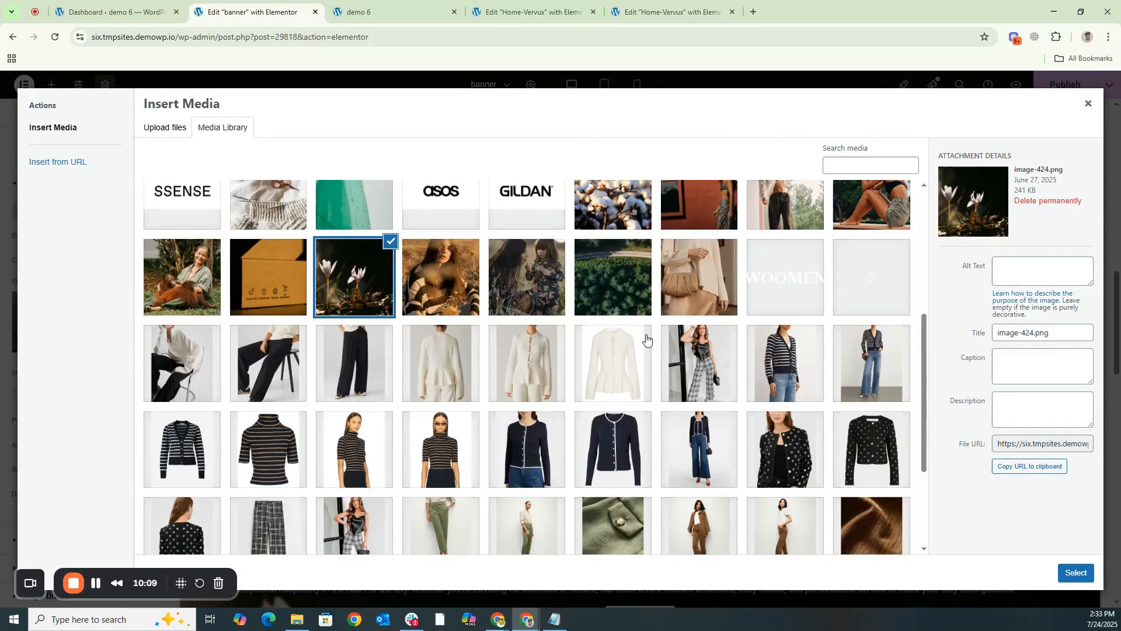
{"action": "left_click", "coordinate": [616, 290]}
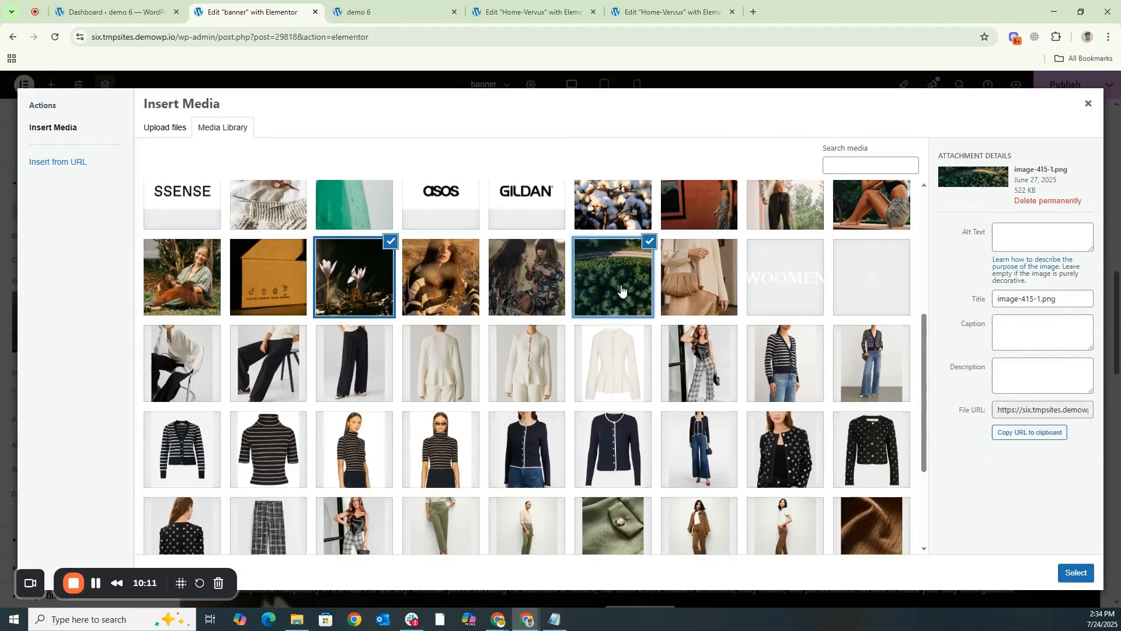
{"action": "left_click", "coordinate": [1075, 572]}
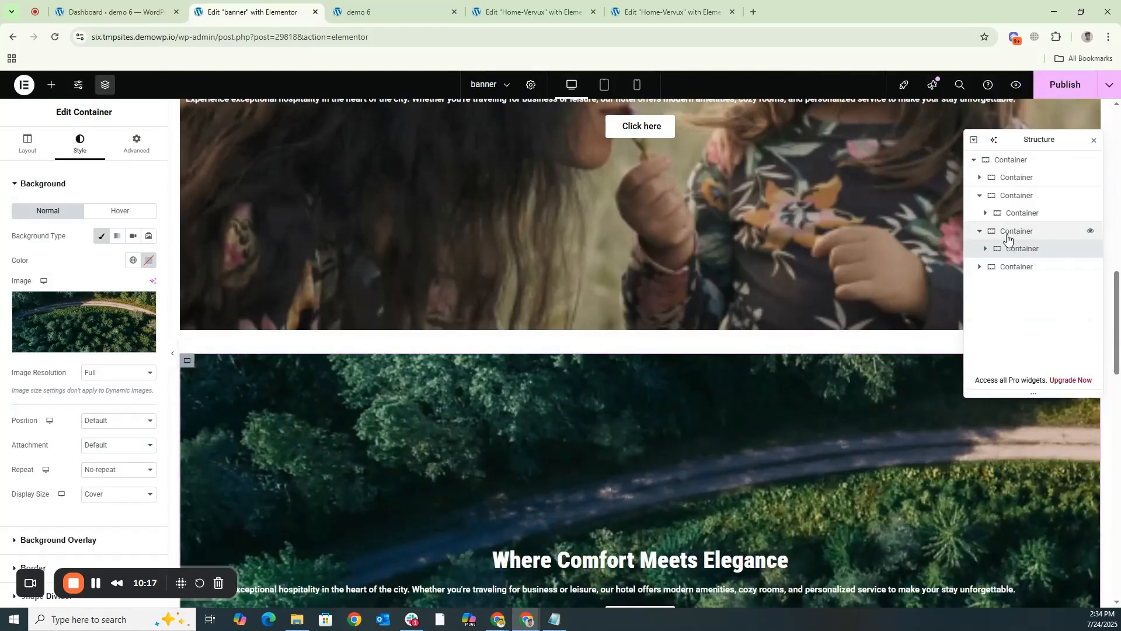
- Replace the background image of the fourth slide's inner container with the photo of the woman beside the red-orange wall
{"action": "left_click", "coordinate": [980, 268]}
{"action": "left_click", "coordinate": [999, 285]}
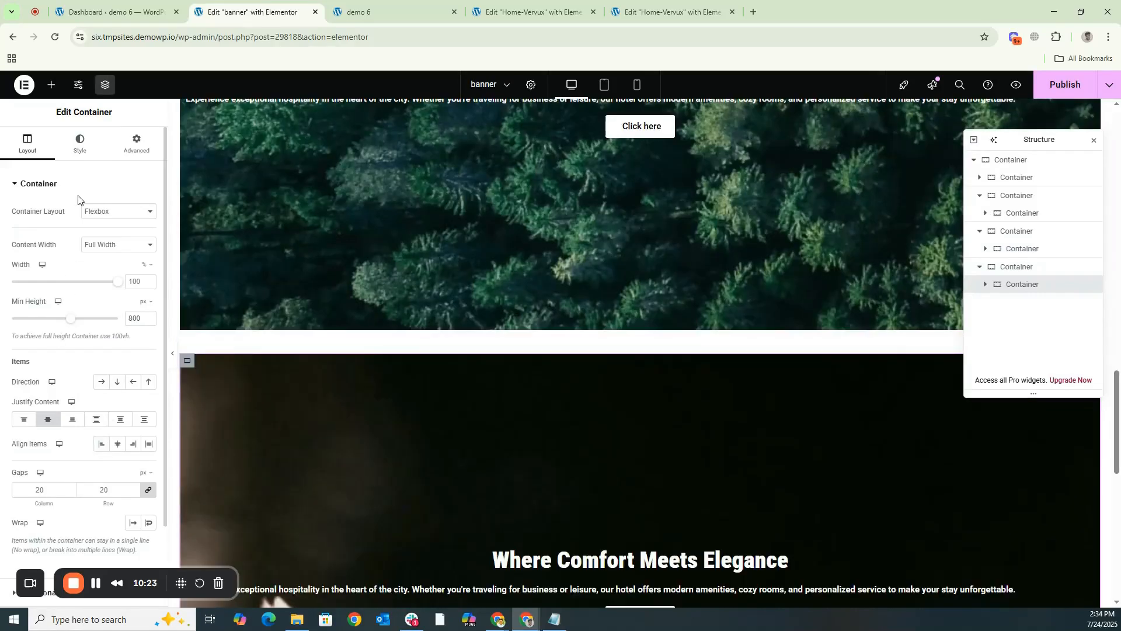
{"action": "left_click", "coordinate": [88, 159]}
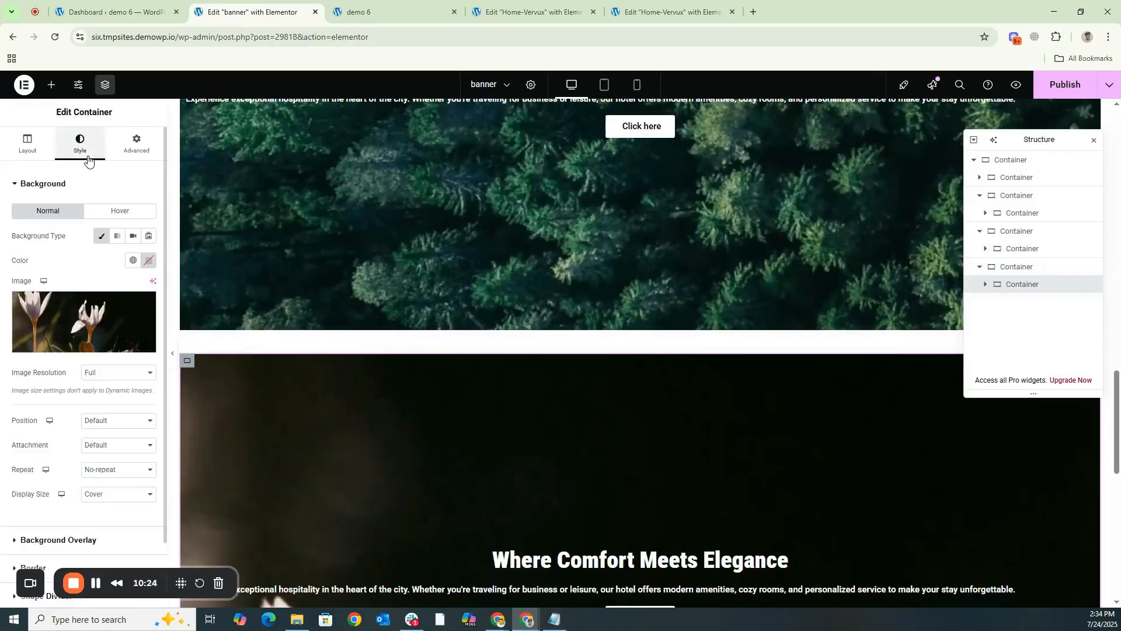
{"action": "left_click", "coordinate": [84, 347]}
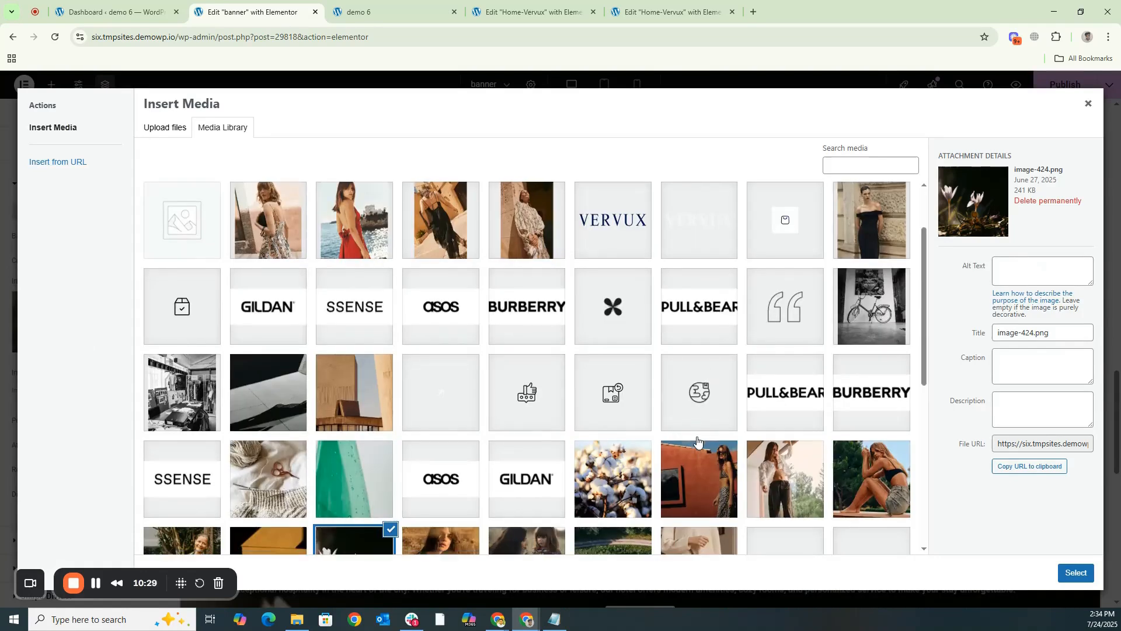
{"action": "scroll", "coordinate": [689, 432], "scroll_direction": "down", "scroll_amount": 4}
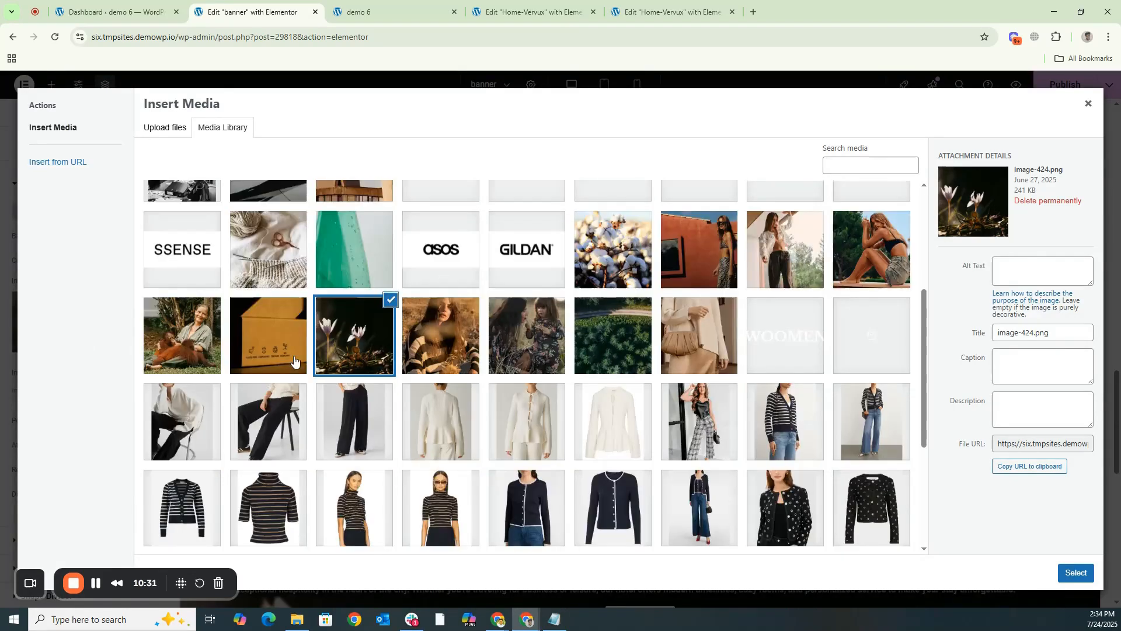
{"action": "left_click", "coordinate": [261, 351]}
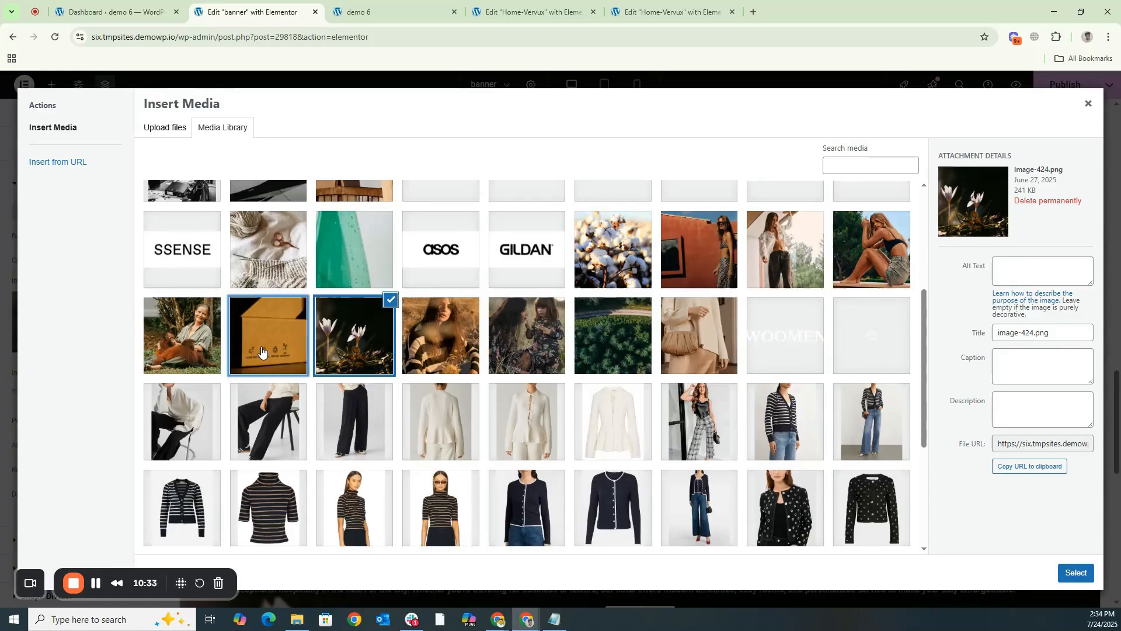
{"action": "left_click", "coordinate": [698, 275]}
{"action": "left_click", "coordinate": [1075, 572]}
- Look over the stacked banner slides to check their backgrounds, headings and buttons
{"action": "scroll", "coordinate": [563, 346], "scroll_direction": "up", "scroll_amount": 12}
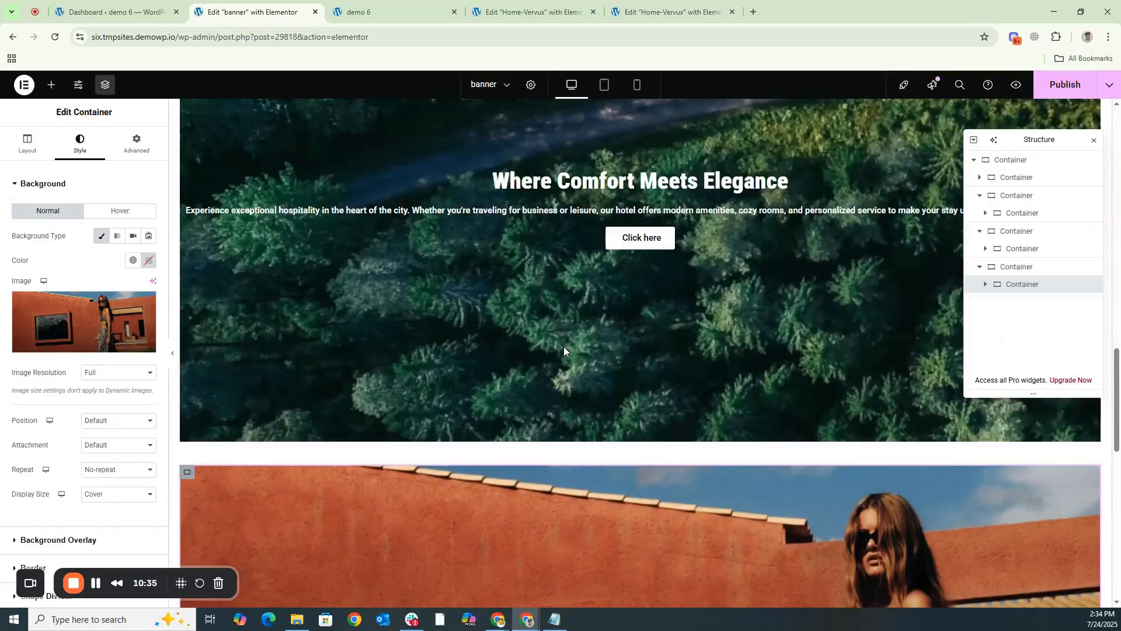
{"action": "scroll", "coordinate": [563, 346], "scroll_direction": "up", "scroll_amount": 7}
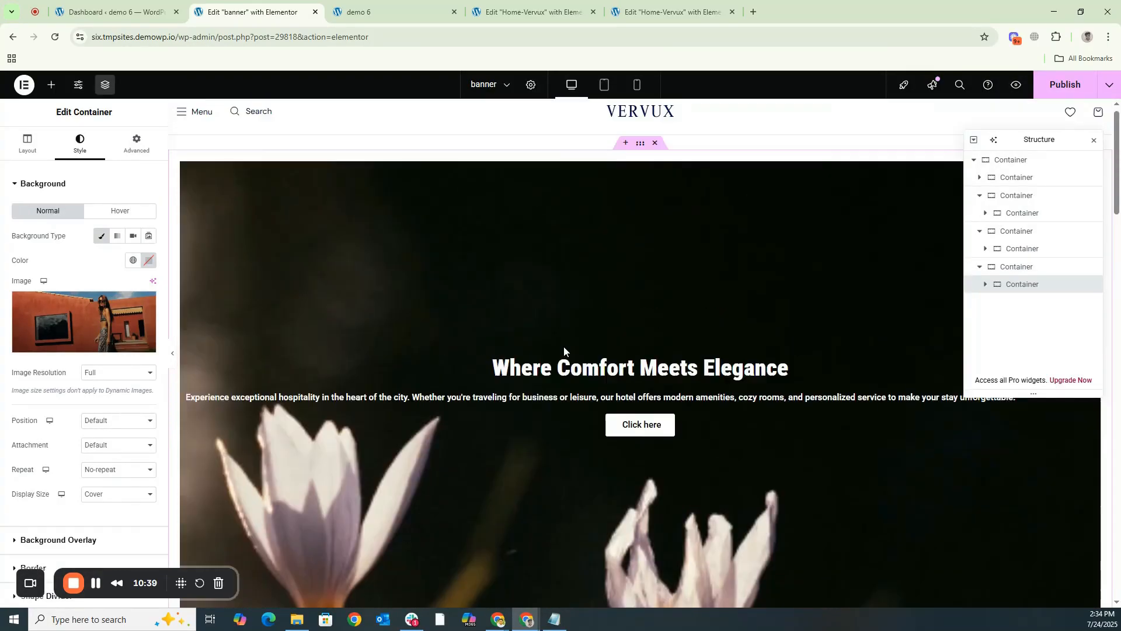
{"action": "scroll", "coordinate": [563, 346], "scroll_direction": "down", "scroll_amount": 14}
{"action": "scroll", "coordinate": [563, 348], "scroll_direction": "down", "scroll_amount": 10}
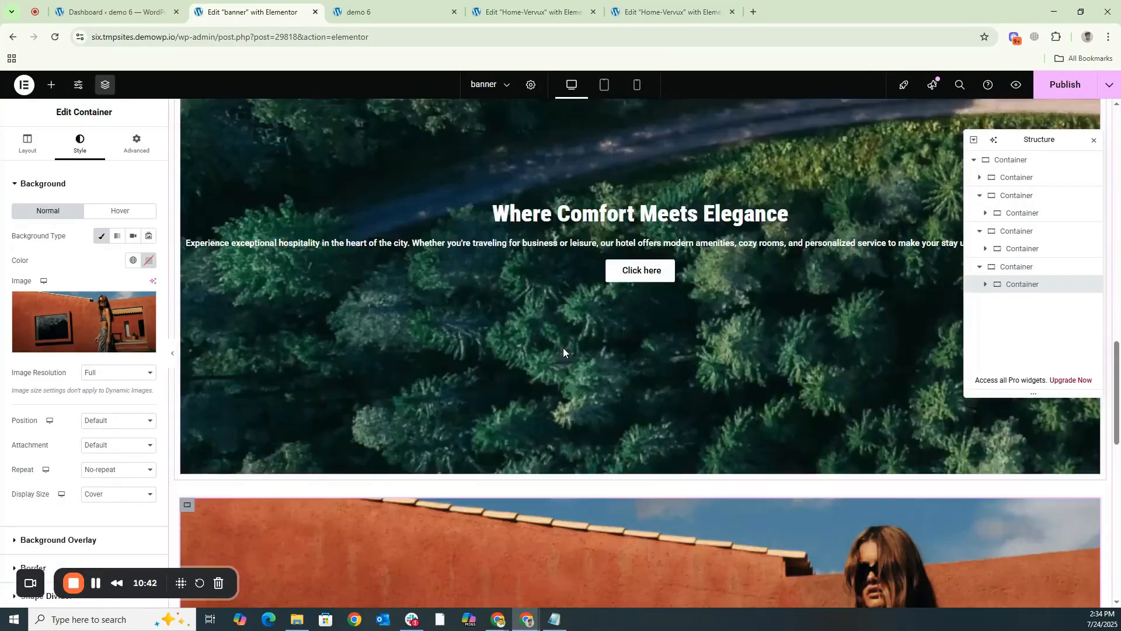
{"action": "scroll", "coordinate": [563, 352], "scroll_direction": "up", "scroll_amount": 6}
{"action": "scroll", "coordinate": [563, 352], "scroll_direction": "up", "scroll_amount": 4}
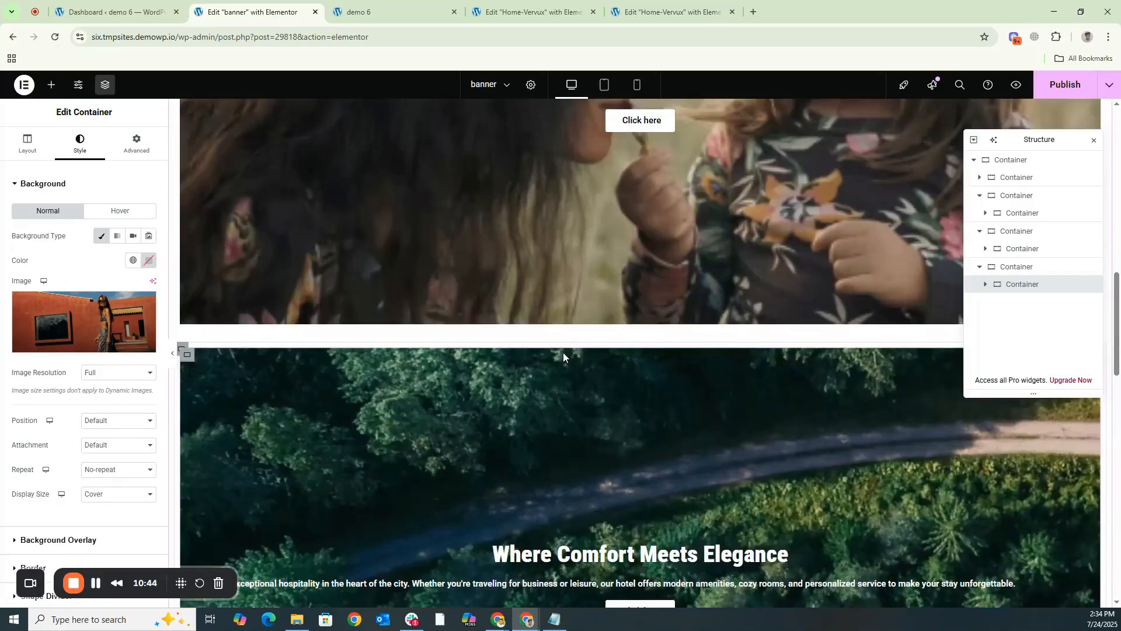
{"action": "scroll", "coordinate": [563, 352], "scroll_direction": "down", "scroll_amount": 3}
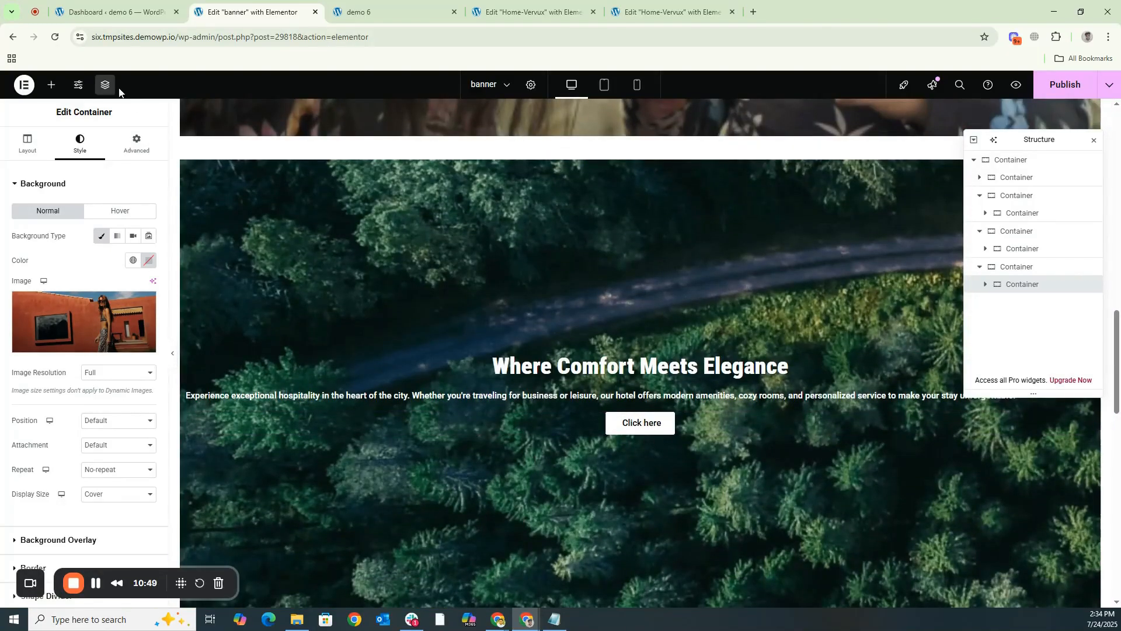
- Search the widgets for "icon" and add Social Icons below the "Click here" button in the third slide
{"action": "left_click", "coordinate": [51, 85]}
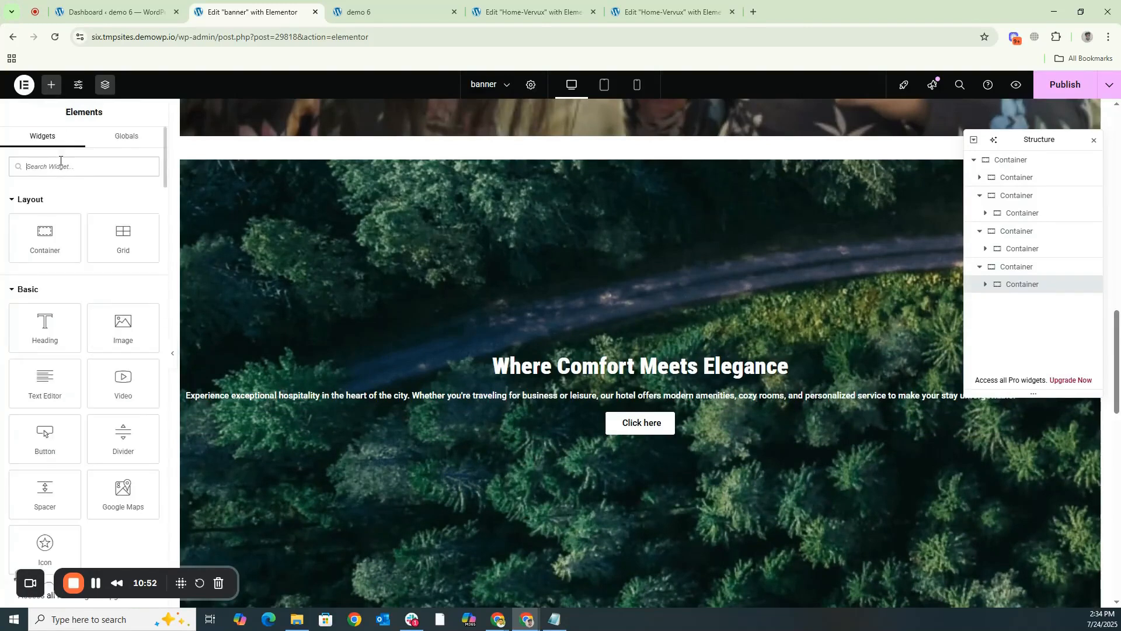
{"action": "type", "text": "icon"}
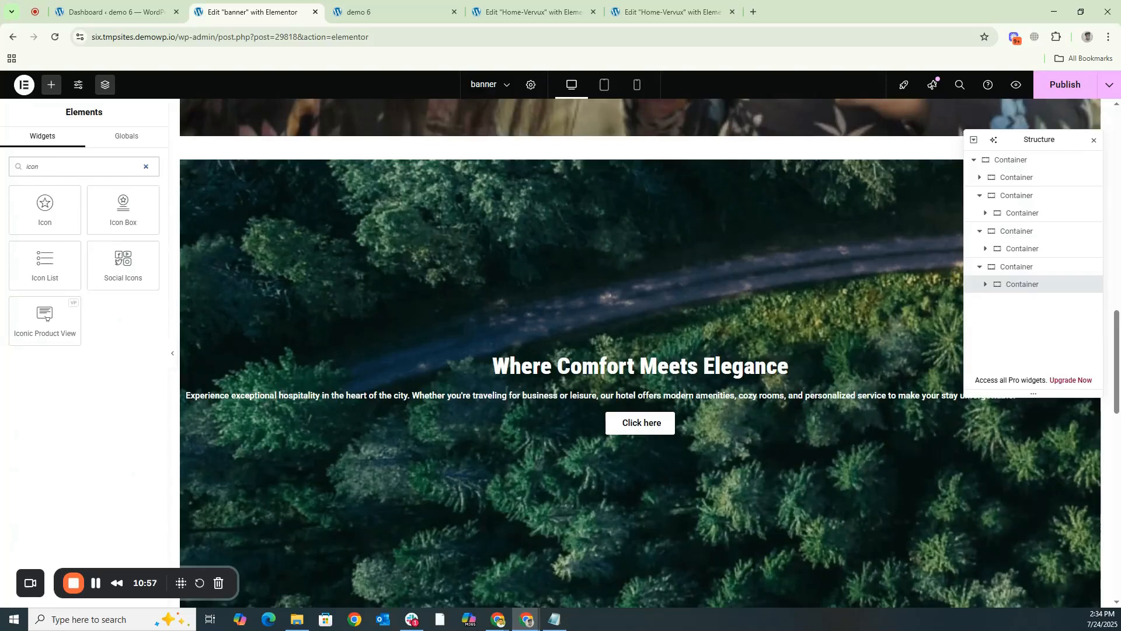
{"action": "left_click_drag", "start_coordinate": [122, 257], "coordinate": [642, 443]}
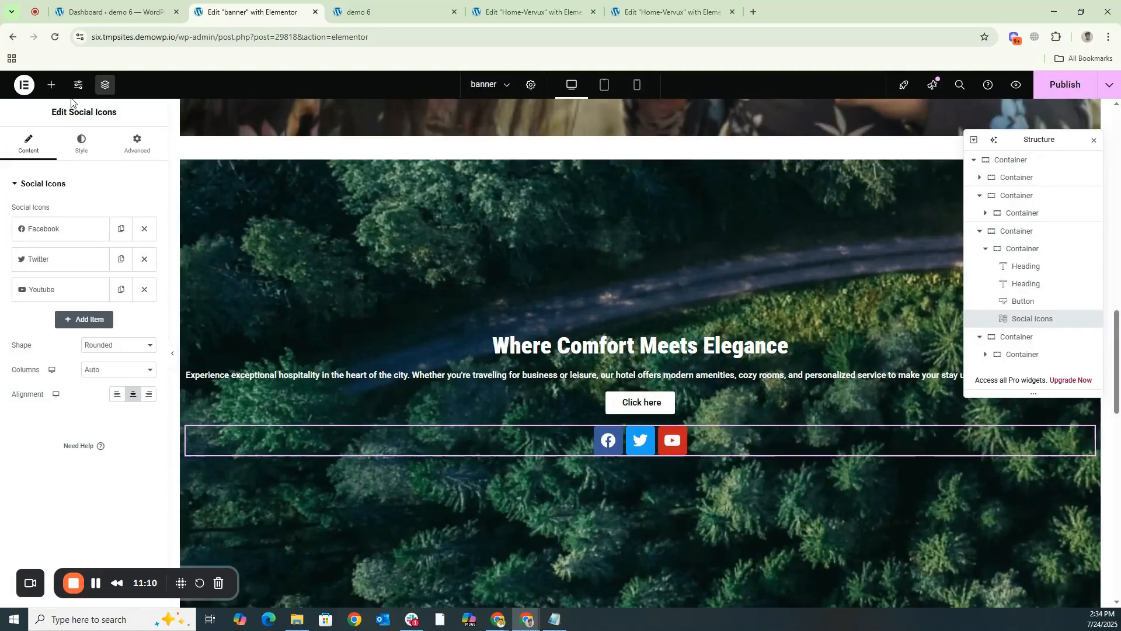
{"action": "left_click", "coordinate": [51, 84]}
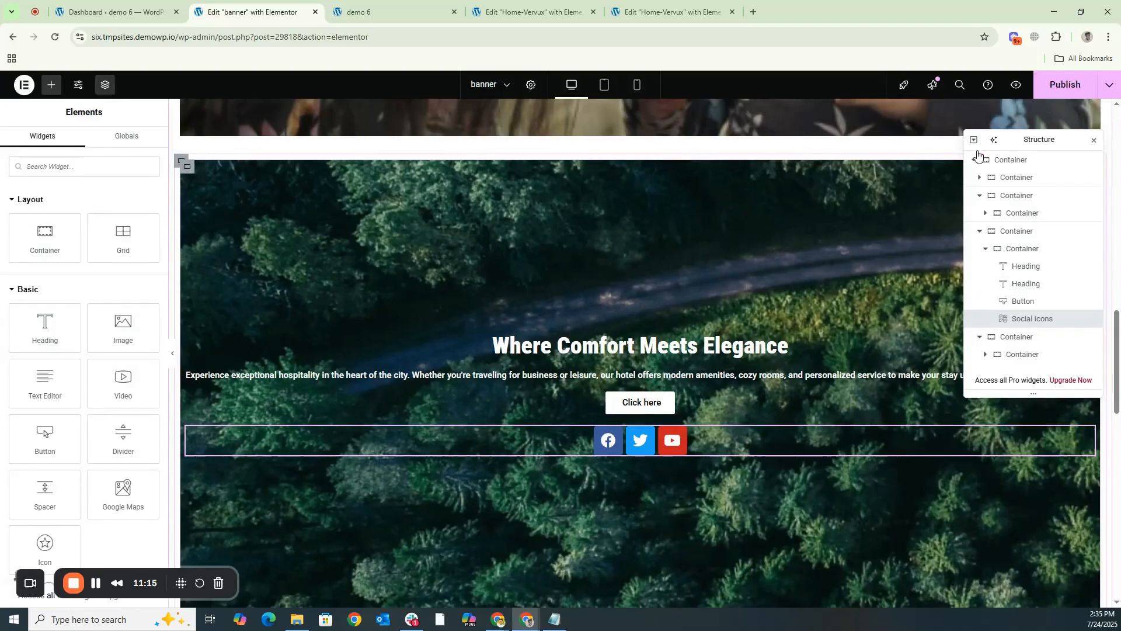
- Publish the banner page and open its live view in a new tab from the WordPress pages list
{"action": "left_click", "coordinate": [1062, 86]}
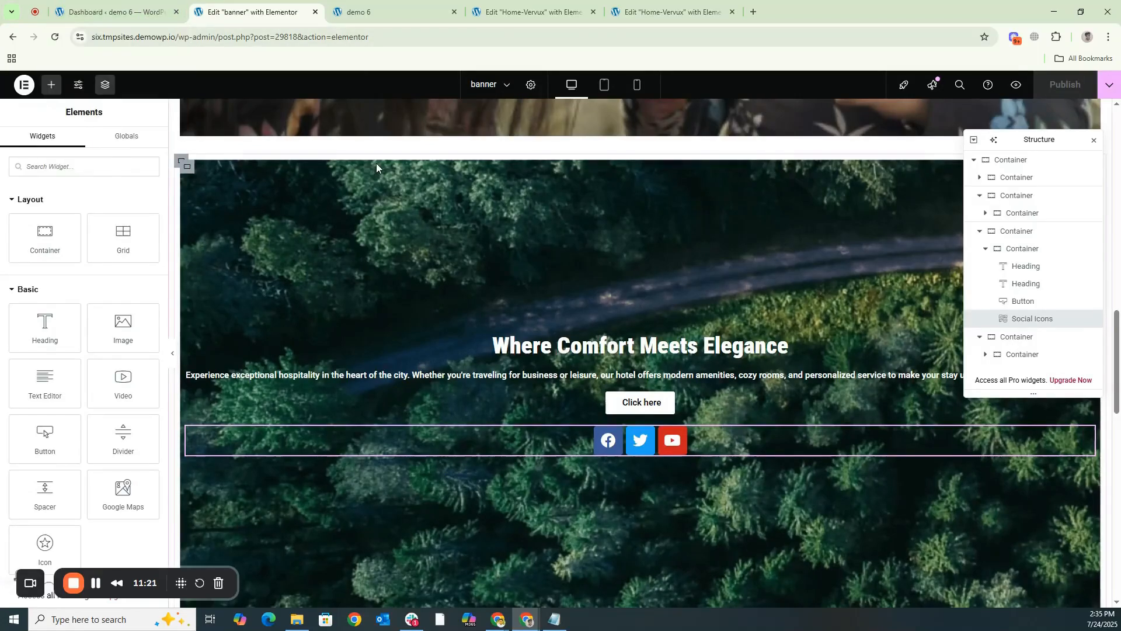
{"action": "left_click", "coordinate": [137, 11]}
{"action": "left_click", "coordinate": [44, 233]}
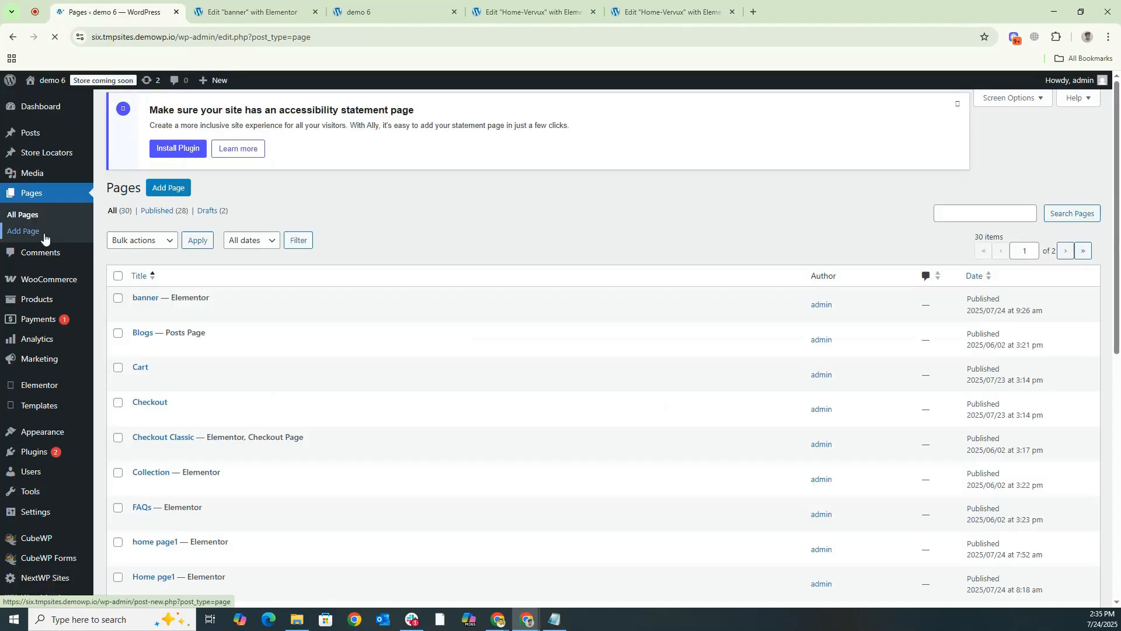
{"action": "right_click", "coordinate": [223, 318]}
{"action": "left_click", "coordinate": [240, 328]}
{"action": "left_click", "coordinate": [263, 5]}
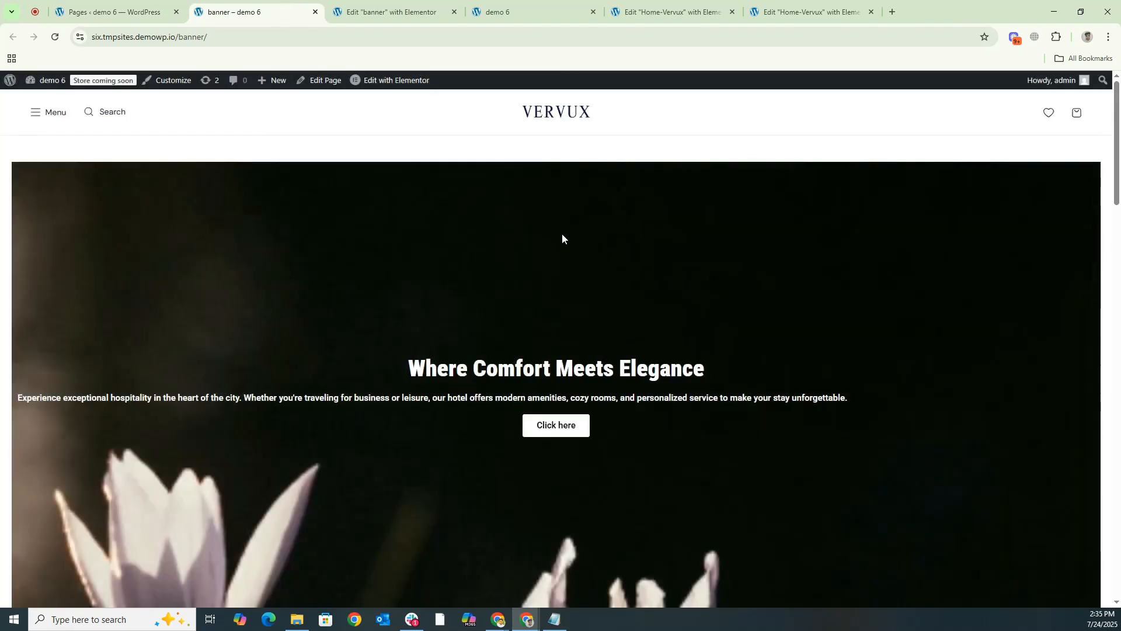
- Look through the stacked slides on the published banner page, checking their backgrounds, text, buttons and social icons
{"action": "scroll", "coordinate": [562, 234], "scroll_direction": "down", "scroll_amount": 8}
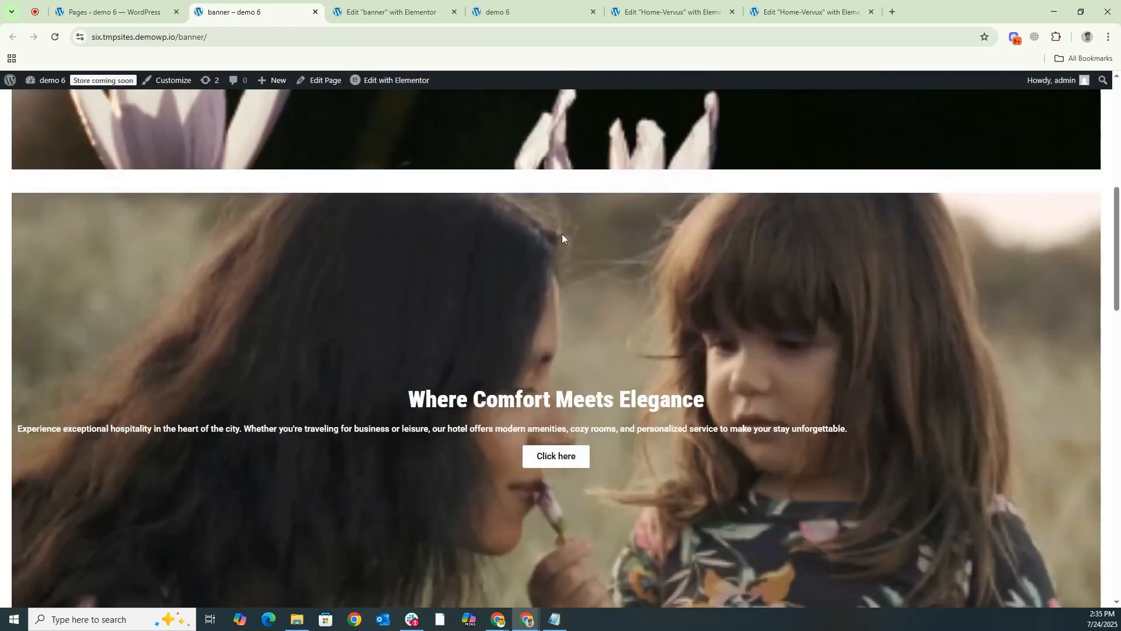
{"action": "scroll", "coordinate": [562, 234], "scroll_direction": "down", "scroll_amount": 4}
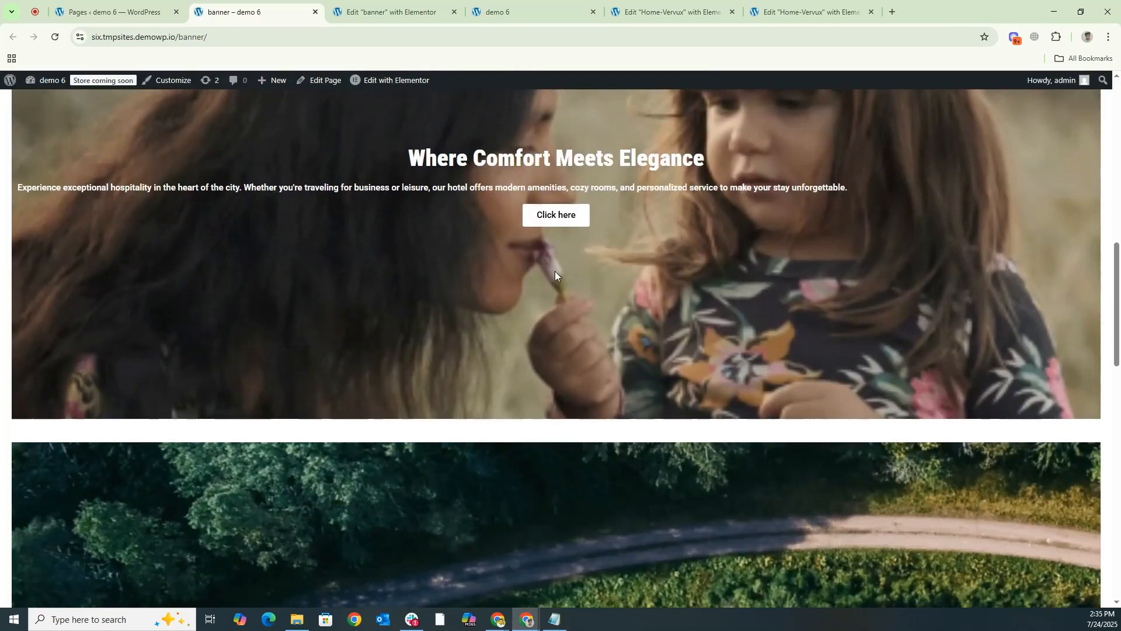
{"action": "scroll", "coordinate": [555, 271], "scroll_direction": "down", "scroll_amount": 14}
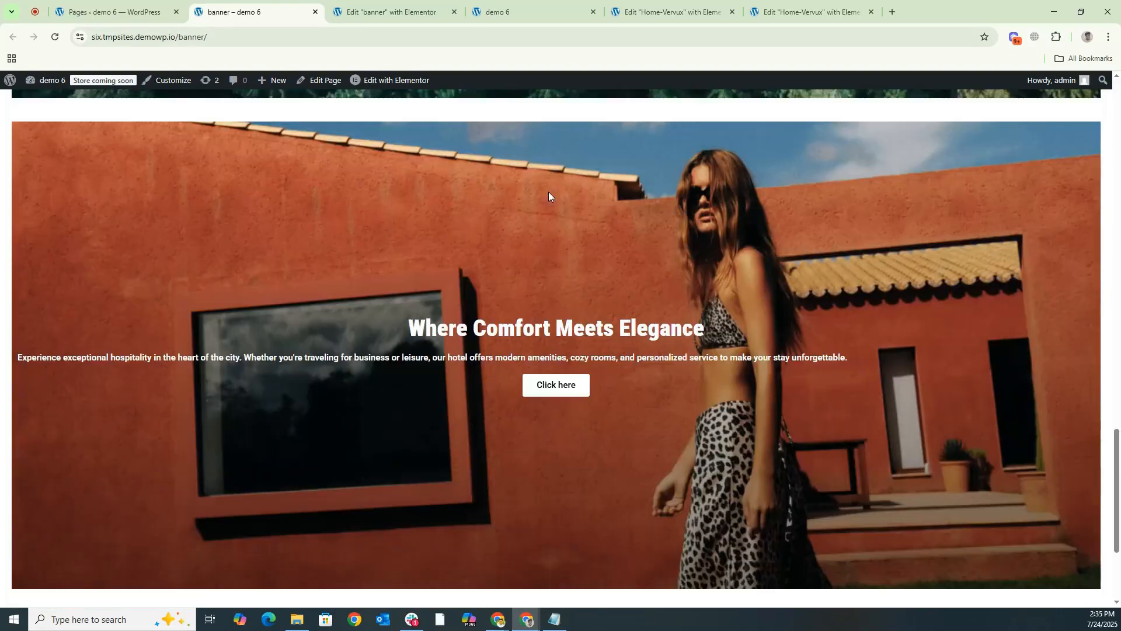
{"action": "scroll", "coordinate": [547, 230], "scroll_direction": "down", "scroll_amount": 3}
{"action": "scroll", "coordinate": [548, 230], "scroll_direction": "up", "scroll_amount": 7}
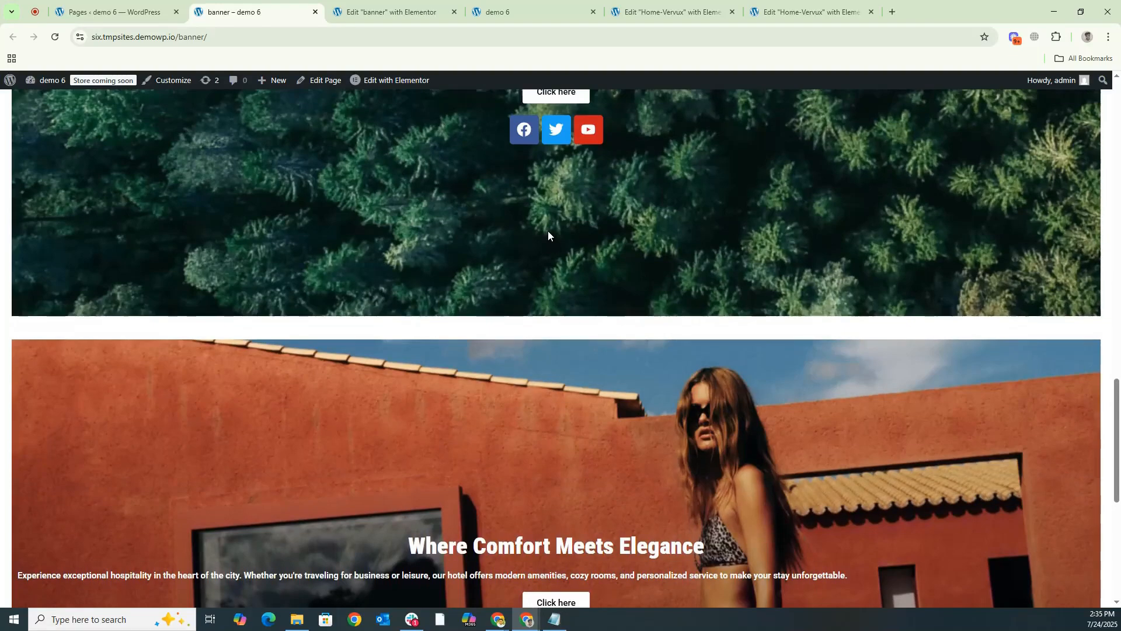
{"action": "scroll", "coordinate": [548, 231], "scroll_direction": "up", "scroll_amount": 7}
{"action": "scroll", "coordinate": [547, 231], "scroll_direction": "up", "scroll_amount": 20}
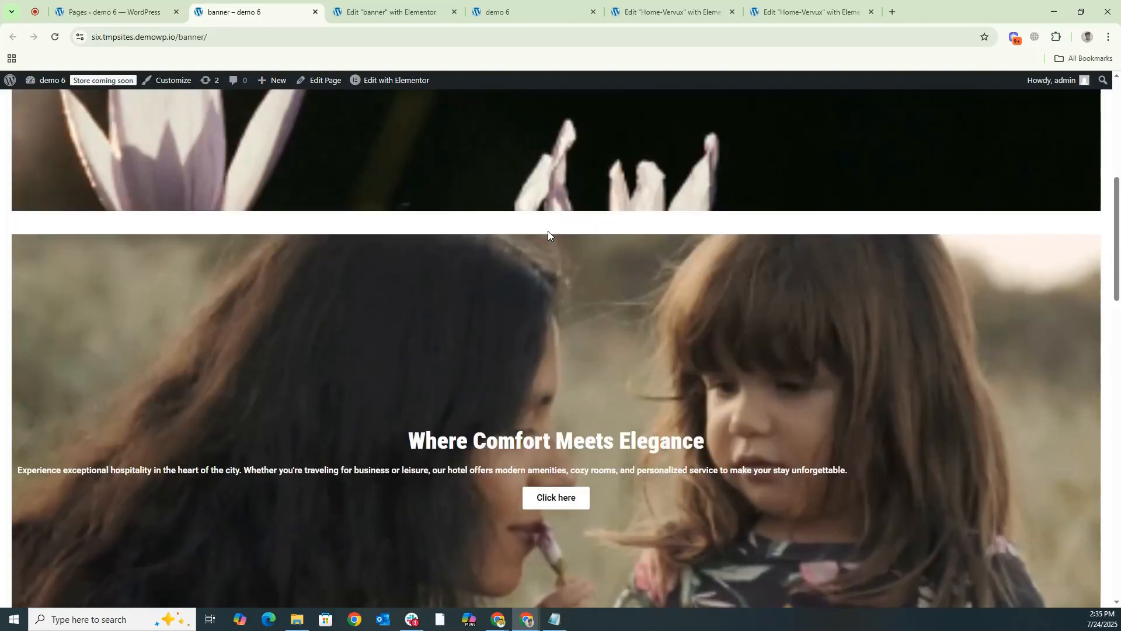
- Return to the banner editor, collapse the four slide containers in the structure and select the outermost container
{"action": "left_click", "coordinate": [350, 15]}
{"action": "left_click", "coordinate": [1010, 162]}
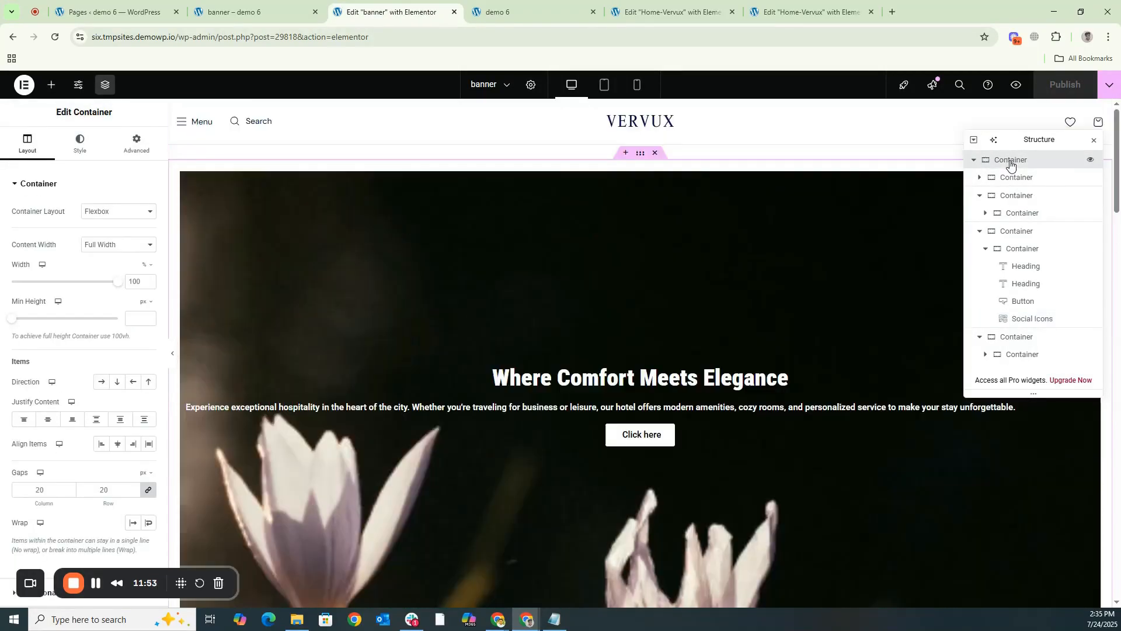
{"action": "left_click", "coordinate": [979, 196]}
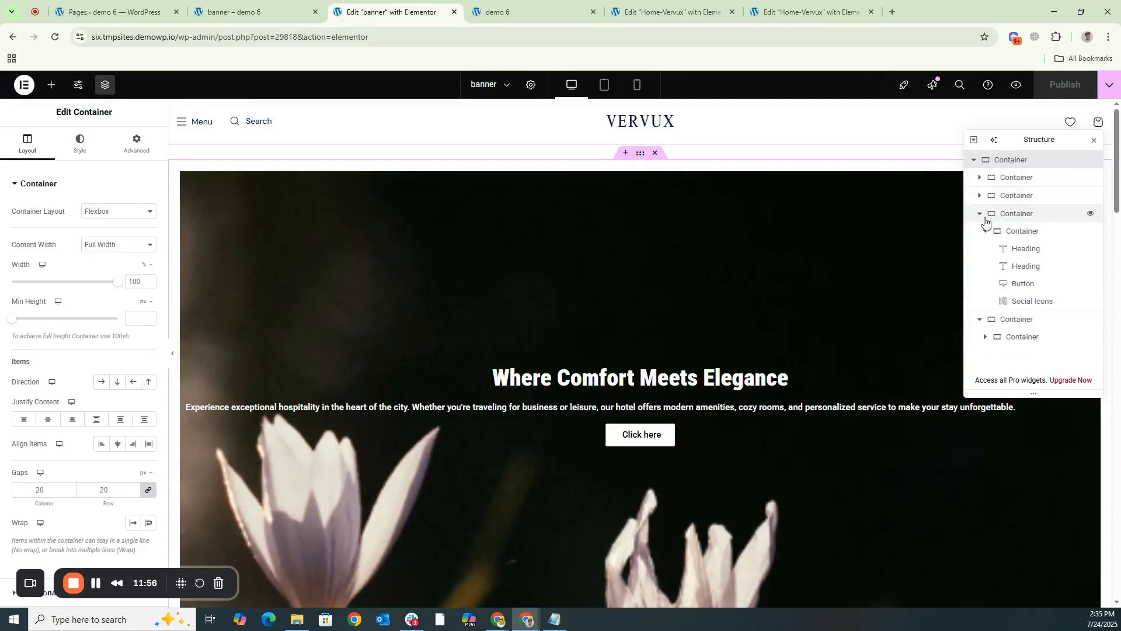
{"action": "left_click", "coordinate": [980, 215]}
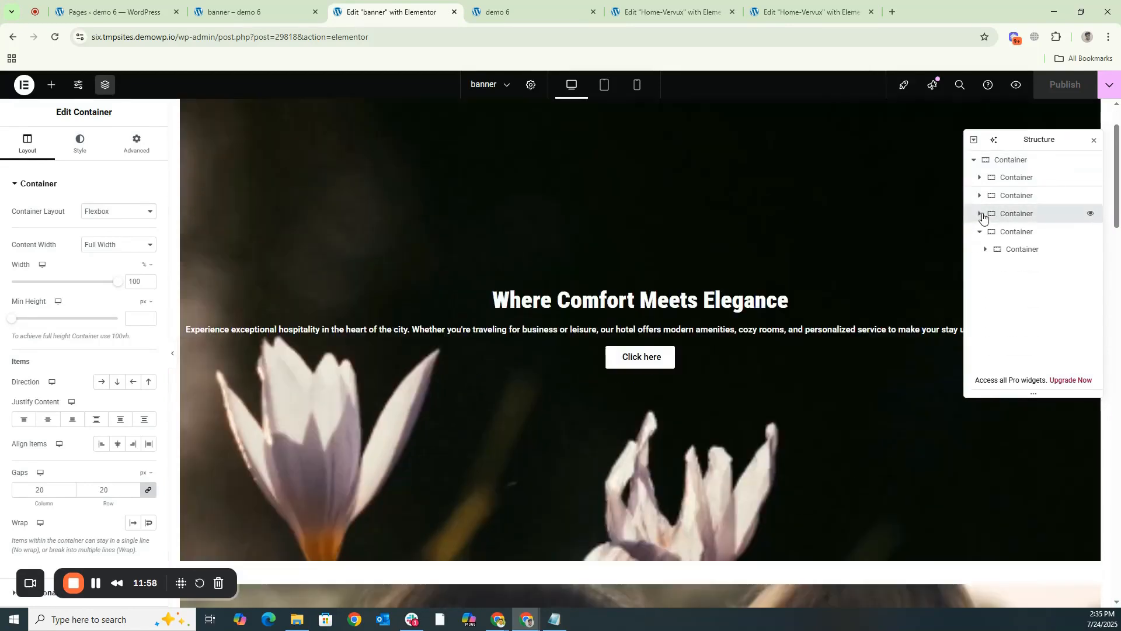
{"action": "left_click", "coordinate": [981, 232]}
{"action": "left_click", "coordinate": [988, 161]}
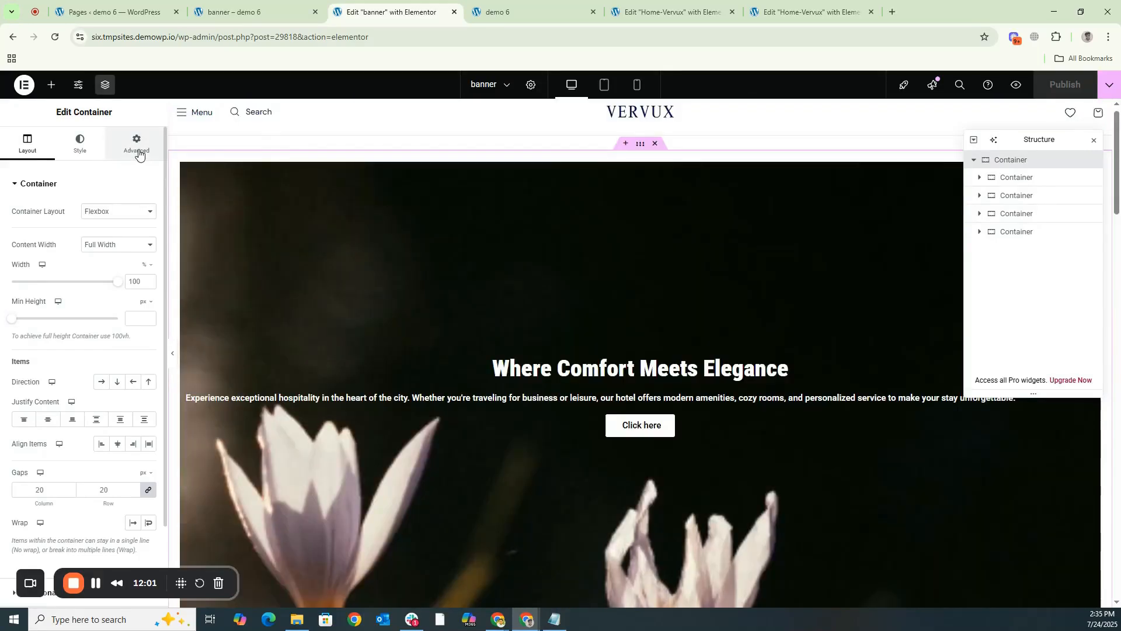
- Enable the Value Pack slider on the outermost container and publish the page
{"action": "left_click", "coordinate": [138, 146]}
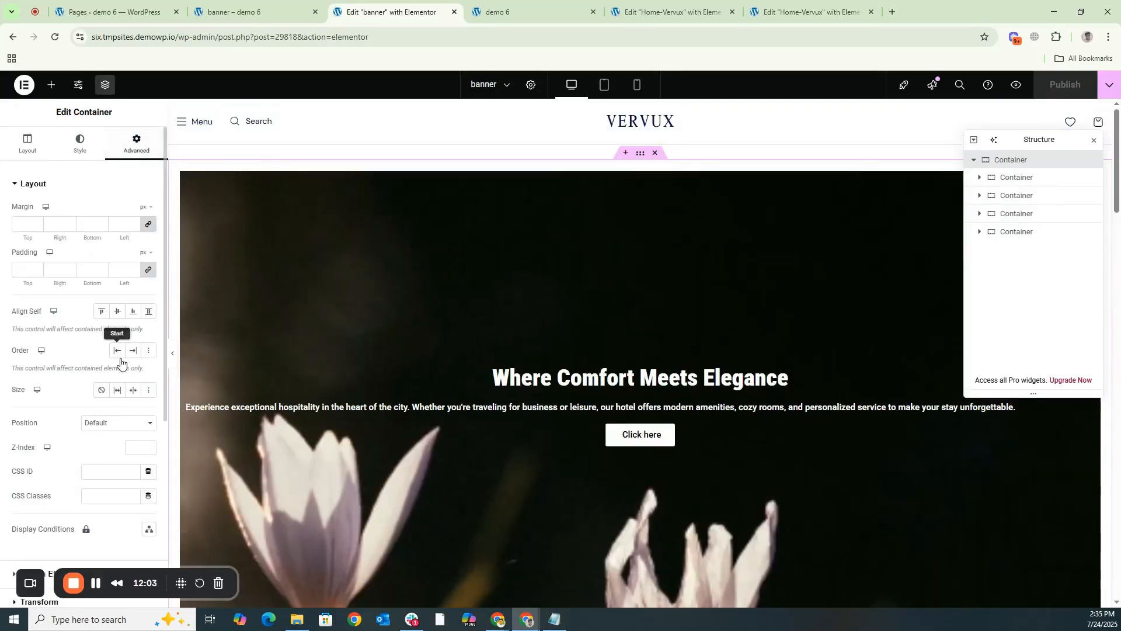
{"action": "scroll", "coordinate": [79, 470], "scroll_direction": "down", "scroll_amount": 5}
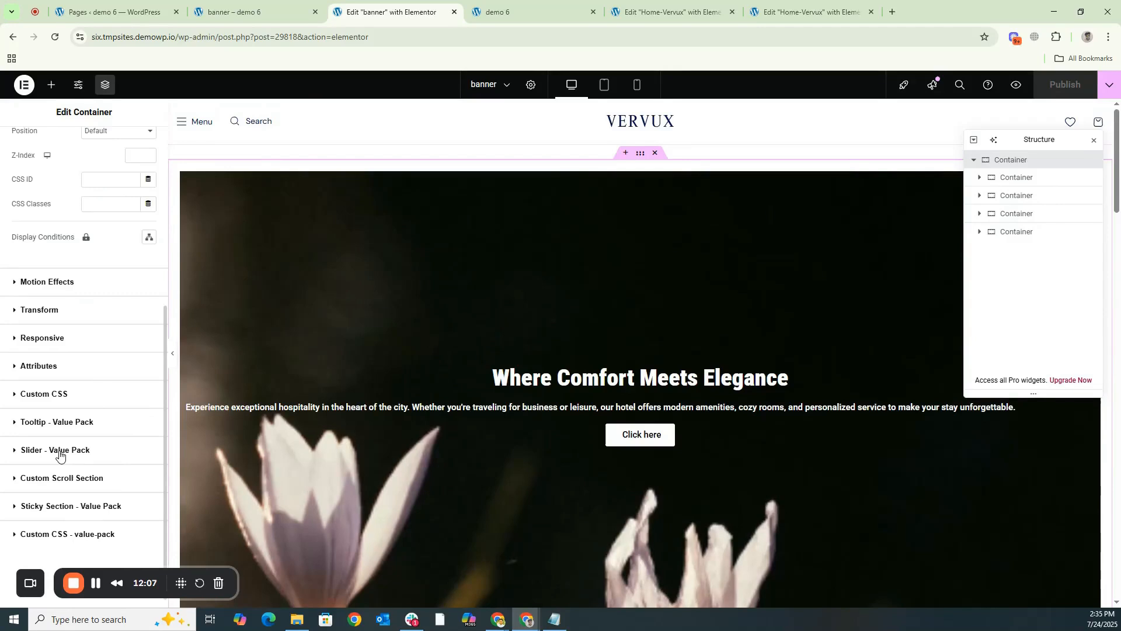
{"action": "left_click", "coordinate": [59, 451]}
{"action": "scroll", "coordinate": [117, 339], "scroll_direction": "down", "scroll_amount": 3}
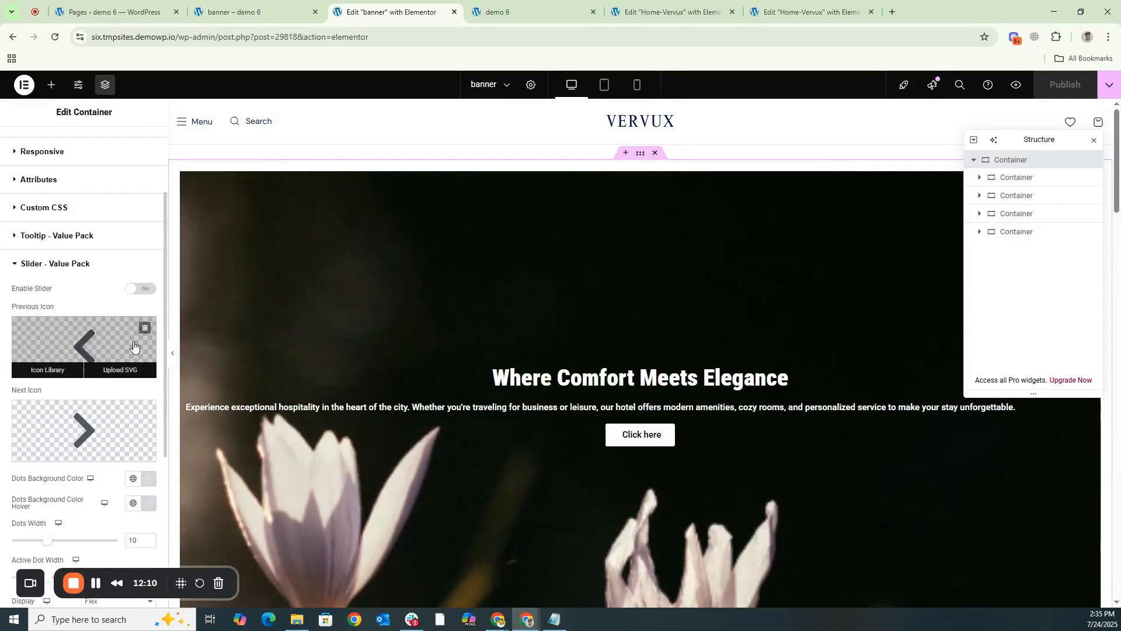
{"action": "left_click", "coordinate": [150, 290]}
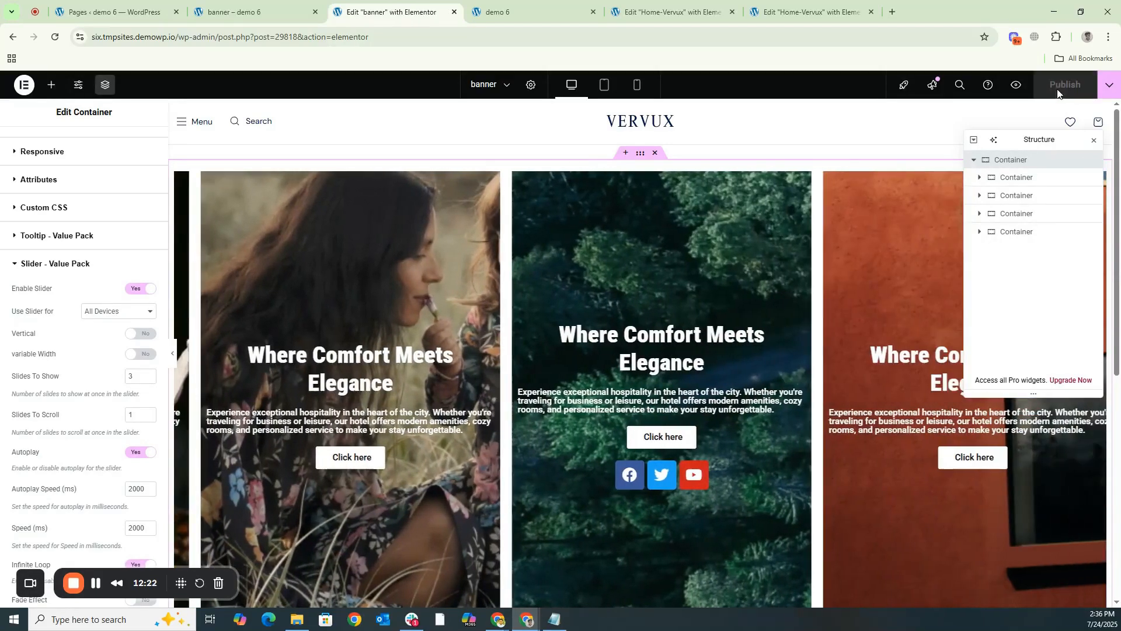
- Examine the slider on the live banner page and compare its slide layout with the Vervux home page slider
{"action": "left_click", "coordinate": [254, 10]}
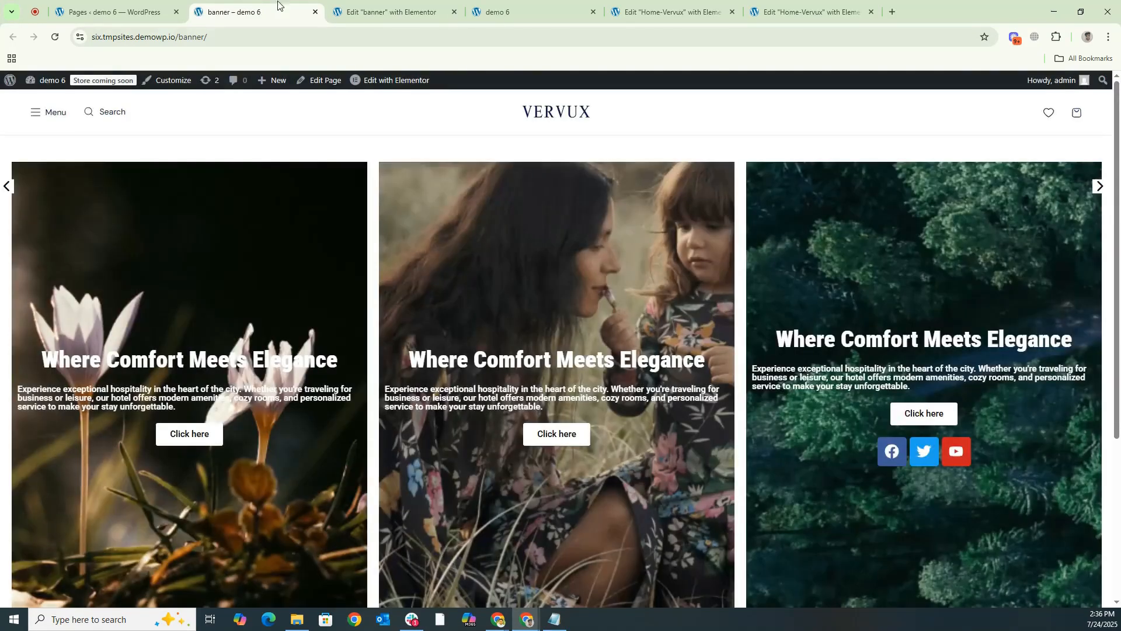
{"action": "scroll", "coordinate": [507, 188], "scroll_direction": "down", "scroll_amount": 1}
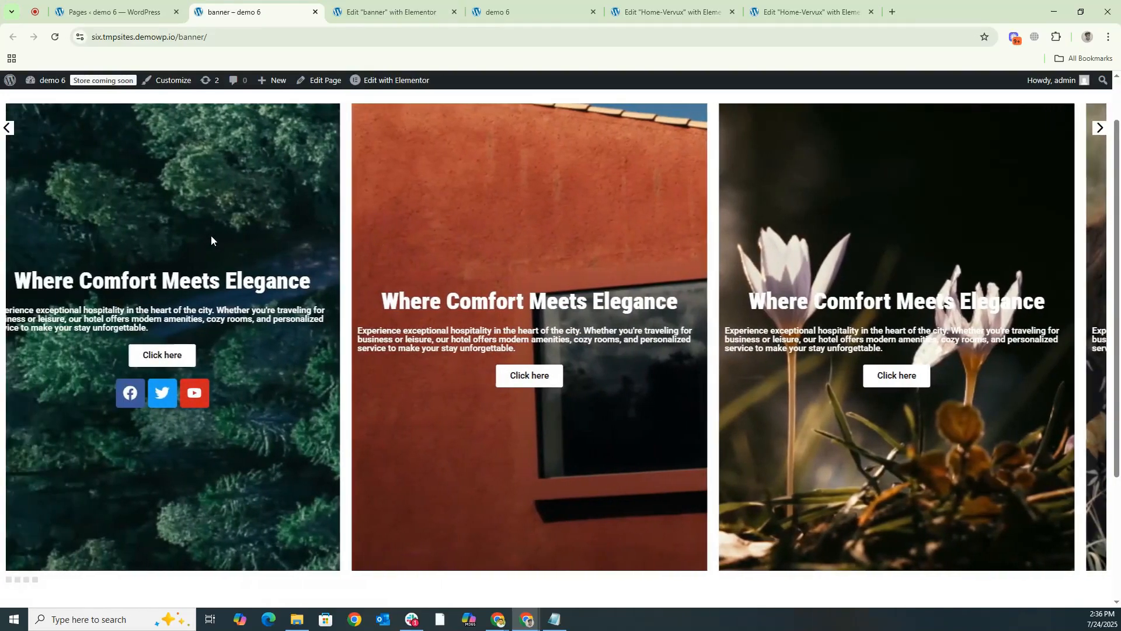
{"action": "left_click_drag", "start_coordinate": [206, 236], "coordinate": [750, 268]}
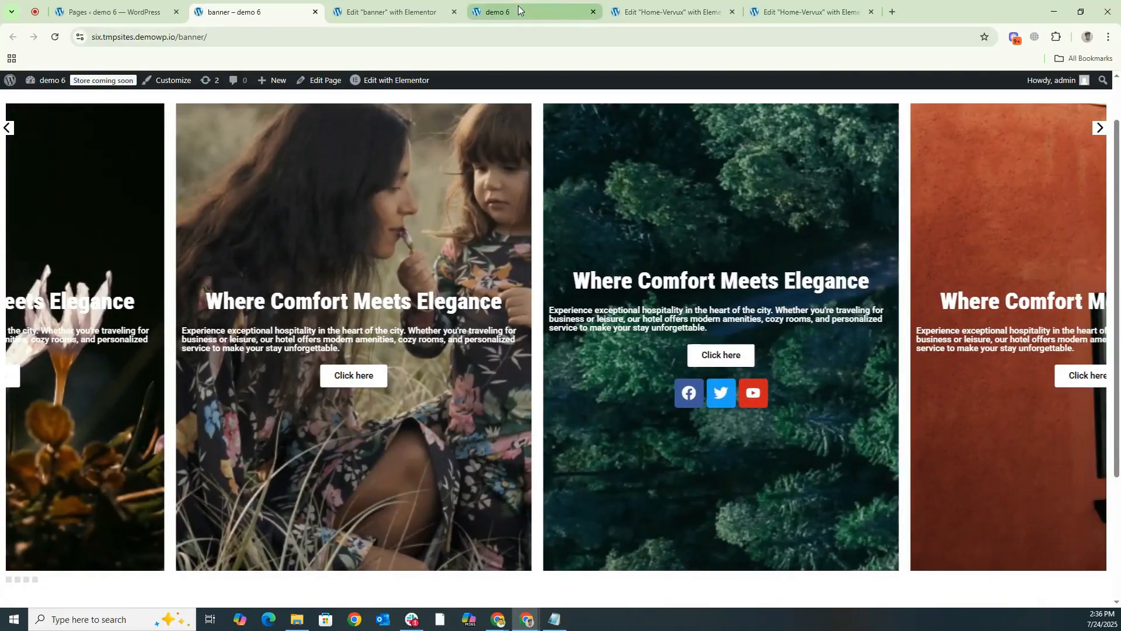
{"action": "left_click", "coordinate": [517, 7]}
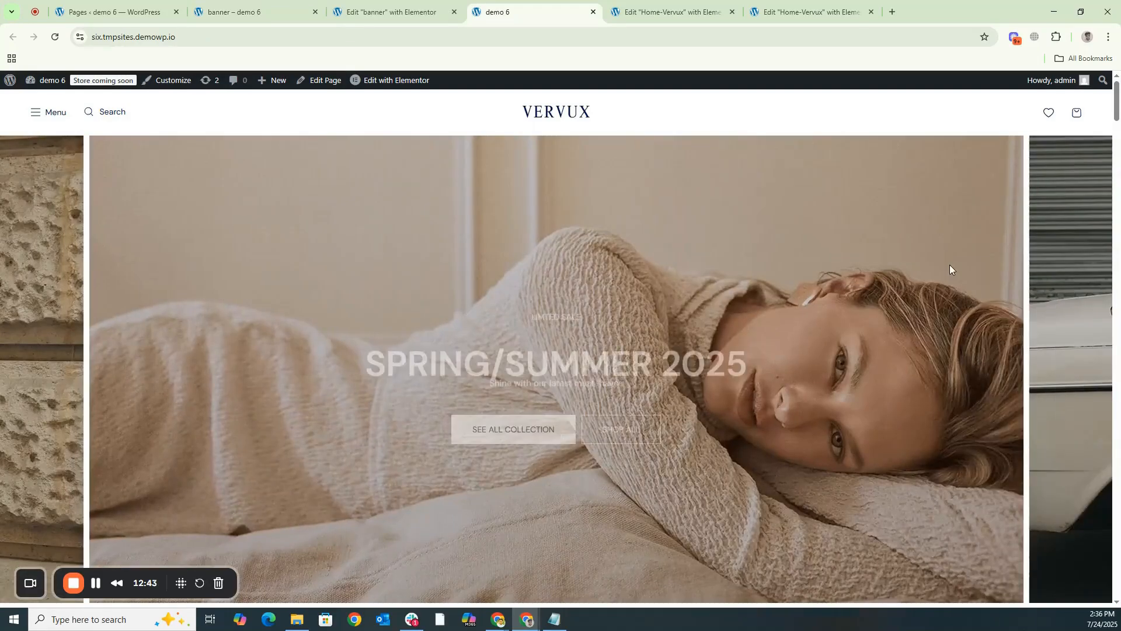
{"action": "left_click_drag", "start_coordinate": [950, 267], "coordinate": [287, 292]}
{"action": "left_click", "coordinate": [261, 10]}
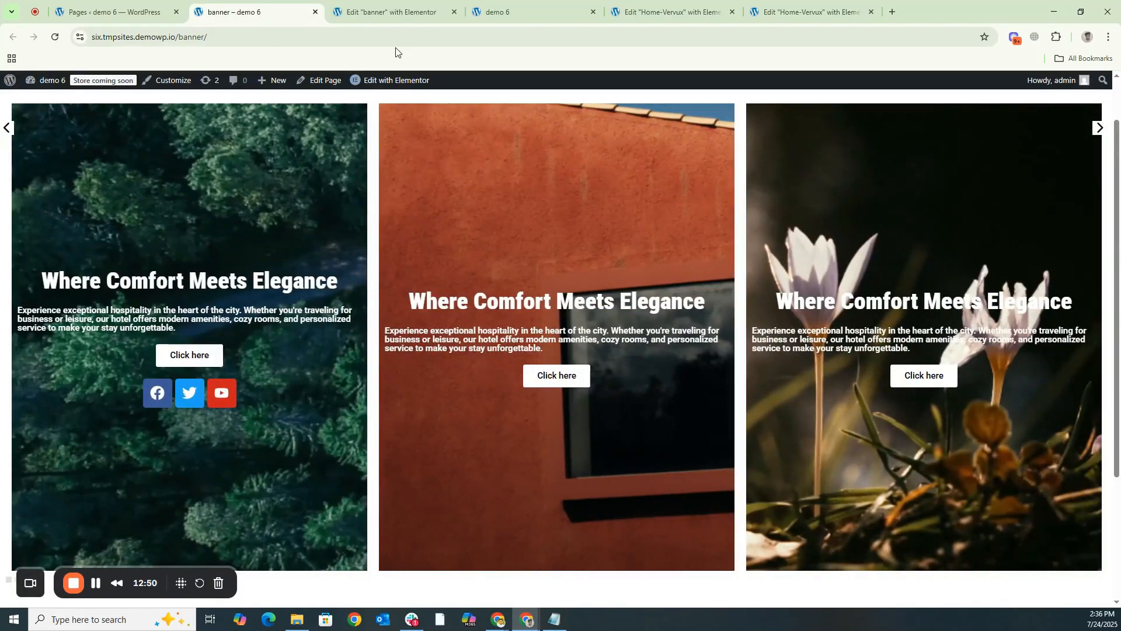
- Set the banner slider's Slides To Show to 1 and publish the page
{"action": "left_click", "coordinate": [385, 13]}
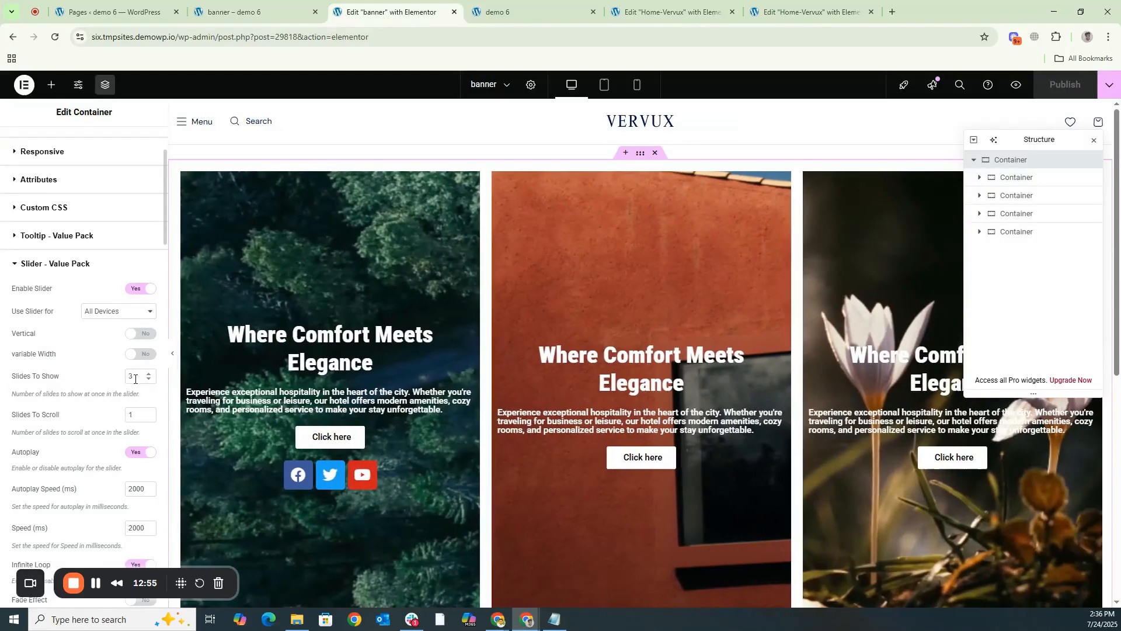
{"action": "left_click_drag", "start_coordinate": [136, 376], "coordinate": [126, 378]}
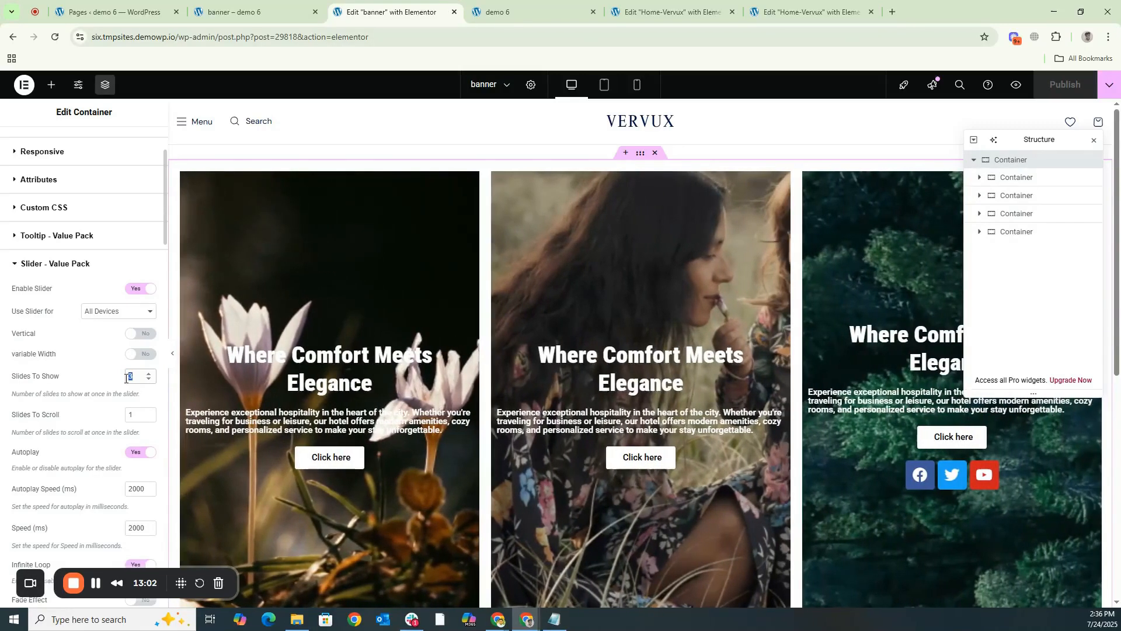
{"action": "type", "text": "1"}
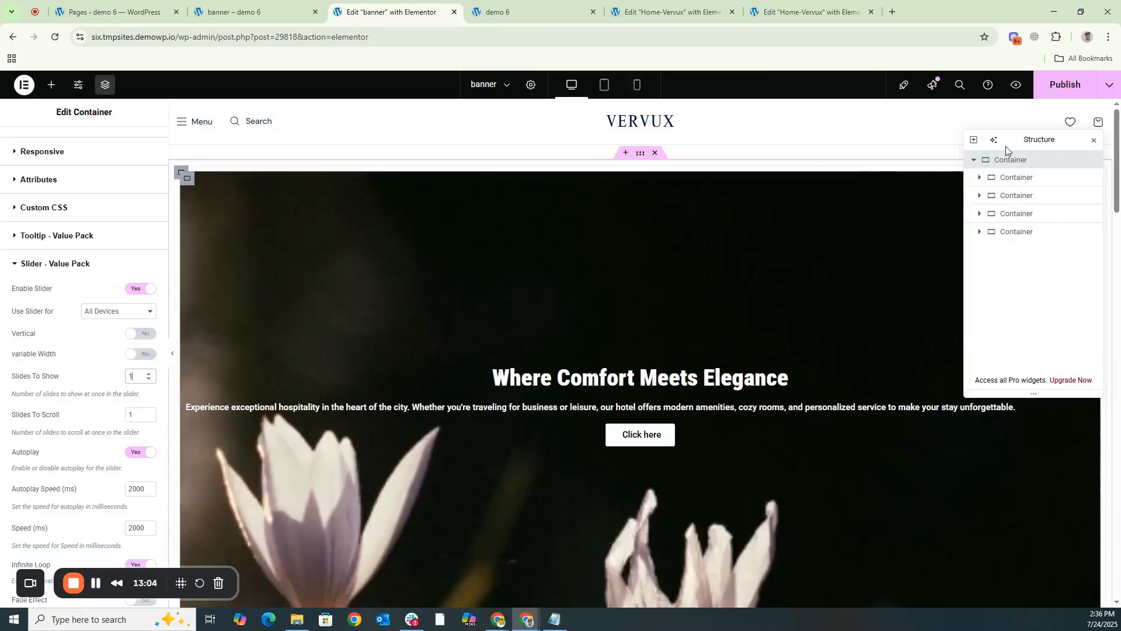
{"action": "left_click", "coordinate": [1057, 94]}
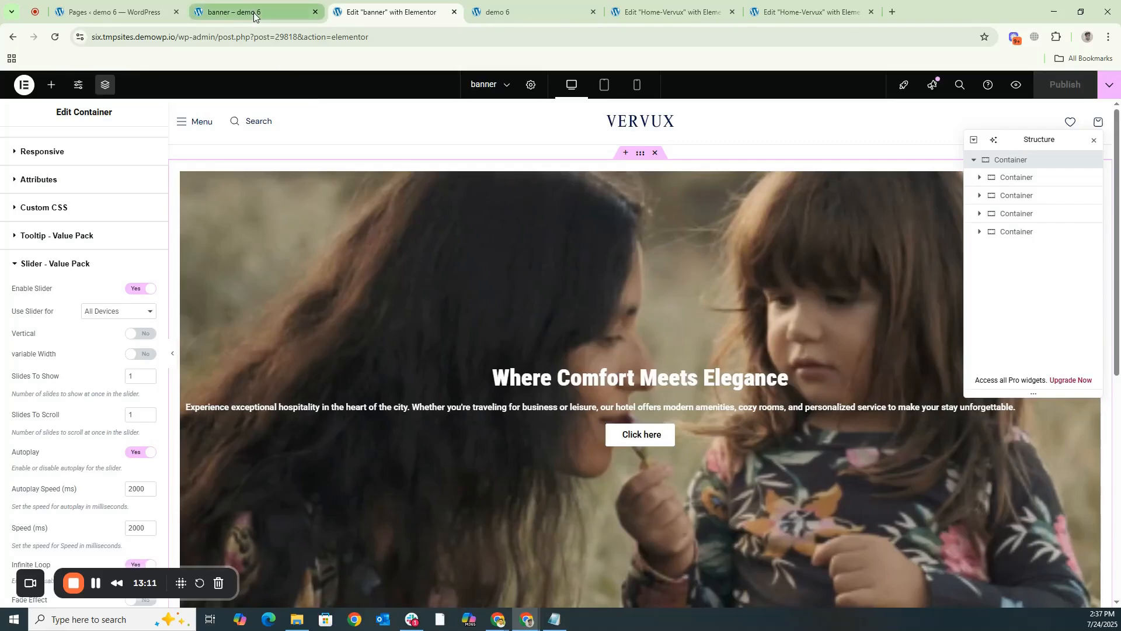
- Reload the live banner page and compare its single-slide view with the Vervux home page banner
{"action": "left_click", "coordinate": [254, 13]}
{"action": "key", "text": "F5"}
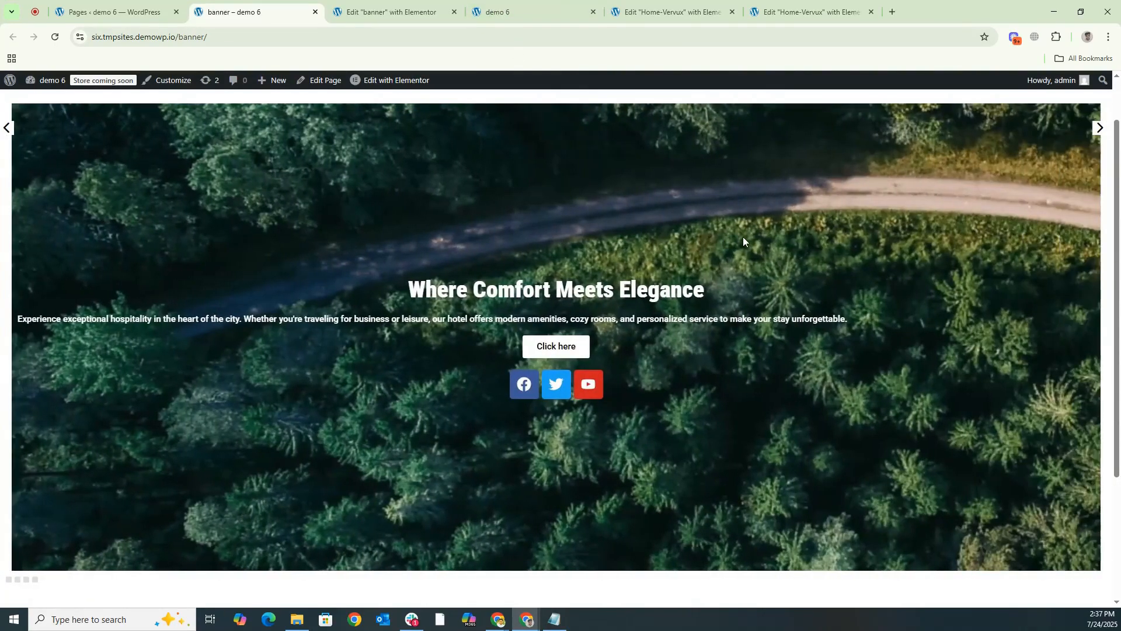
{"action": "left_click", "coordinate": [548, 9]}
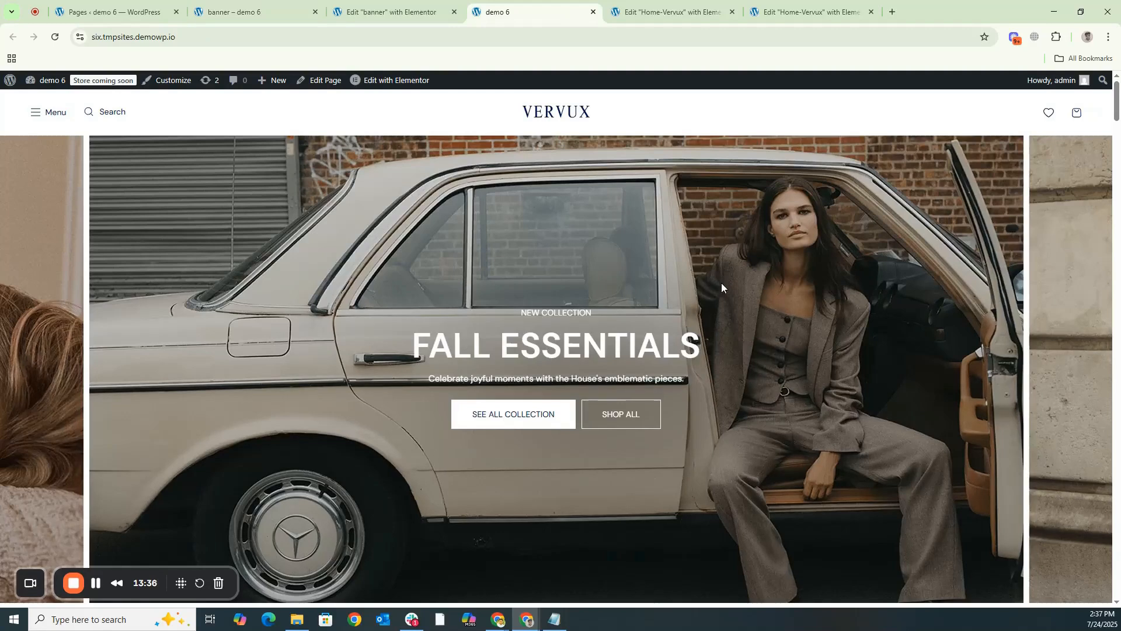
{"action": "left_click", "coordinate": [245, 12]}
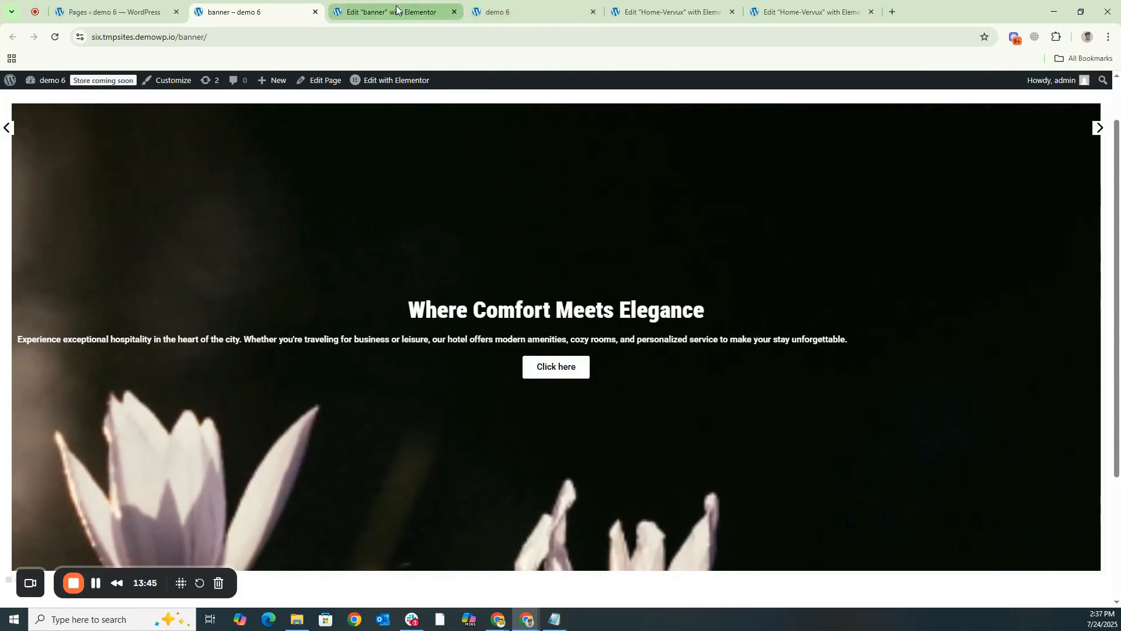
- Return to the banner editor and turn off the Value Pack slider on the outermost container
{"action": "left_click", "coordinate": [394, 13]}
{"action": "scroll", "coordinate": [573, 255], "scroll_direction": "down", "scroll_amount": 5}
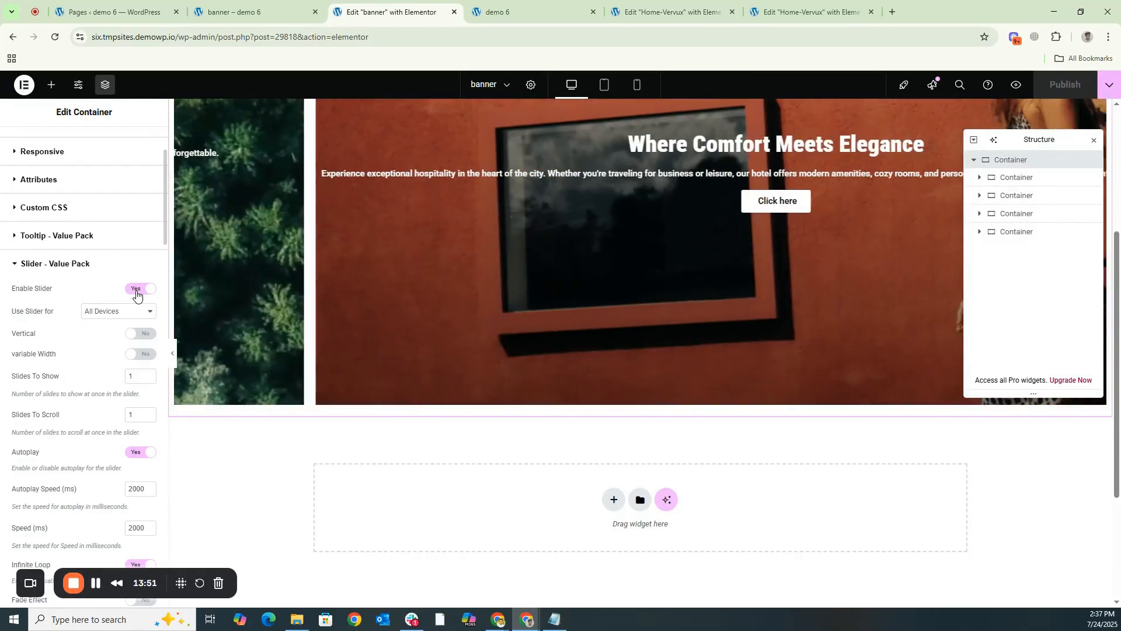
{"action": "left_click", "coordinate": [140, 288]}
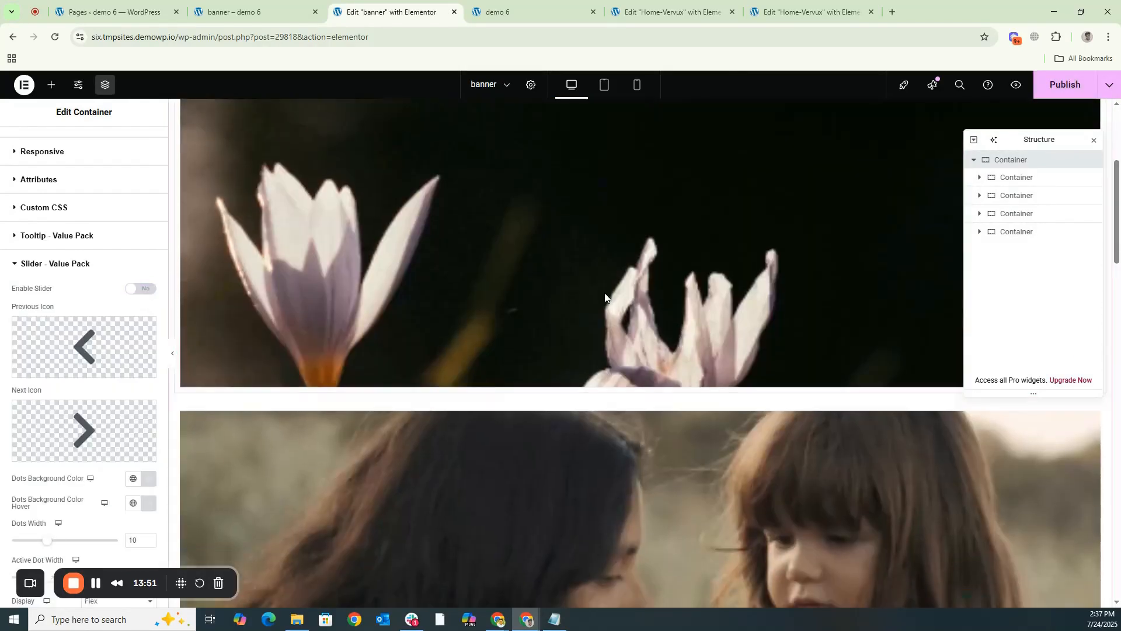
- Center-align the hospitality description heading in the fourth slide and publish the change
{"action": "scroll", "coordinate": [601, 315], "scroll_direction": "down", "scroll_amount": 6}
{"action": "scroll", "coordinate": [596, 331], "scroll_direction": "down", "scroll_amount": 10}
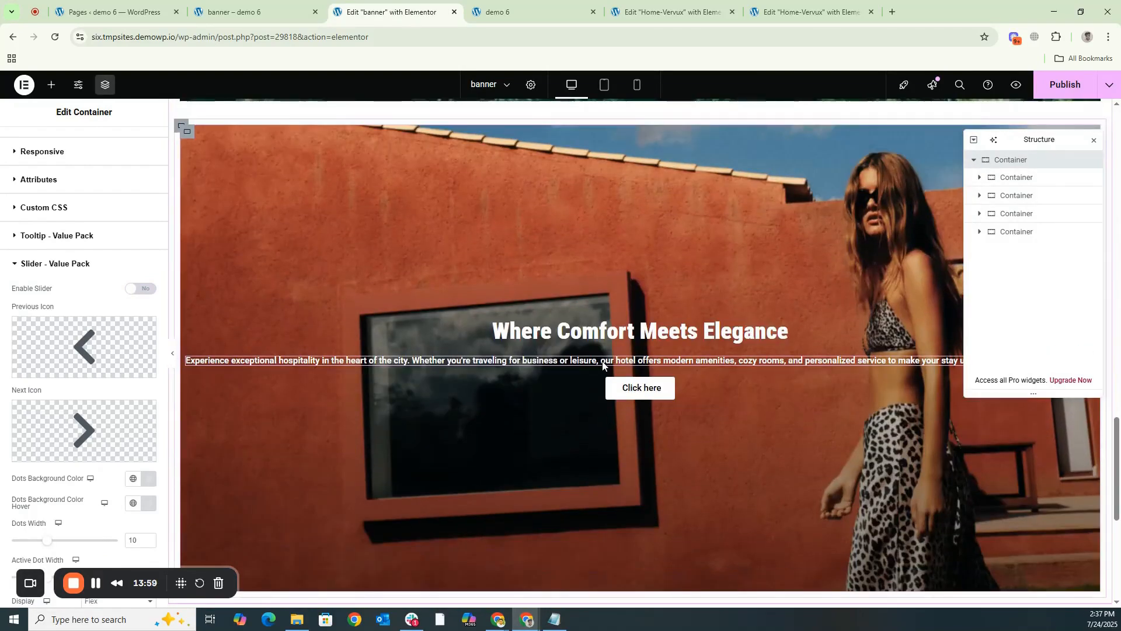
{"action": "left_click", "coordinate": [603, 363]}
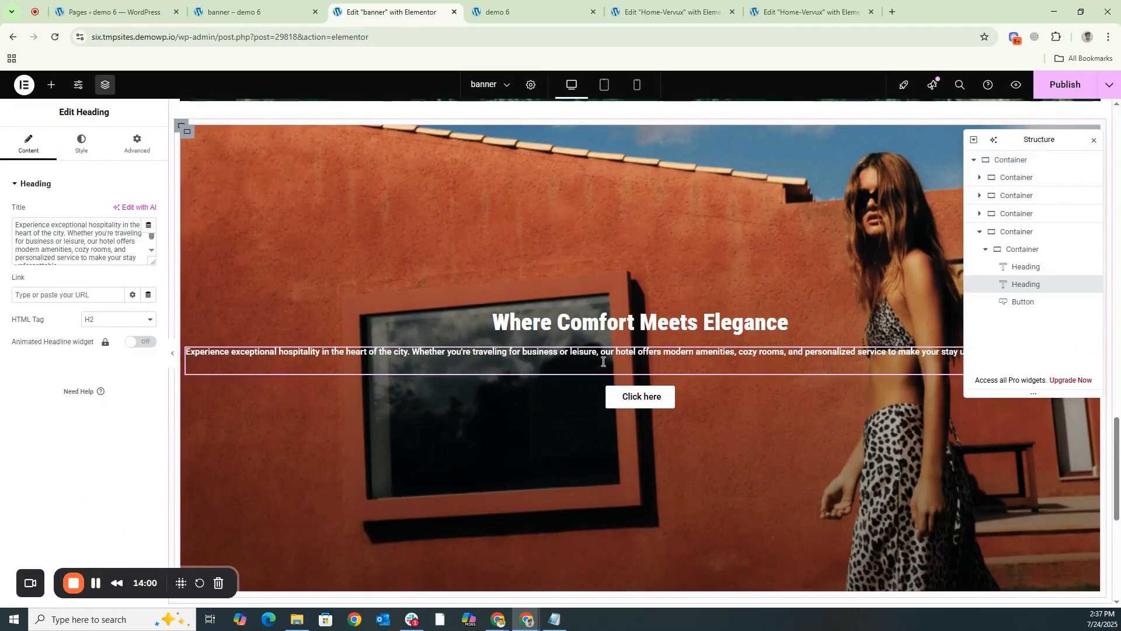
{"action": "left_click", "coordinate": [81, 147]}
{"action": "left_click", "coordinate": [118, 213]}
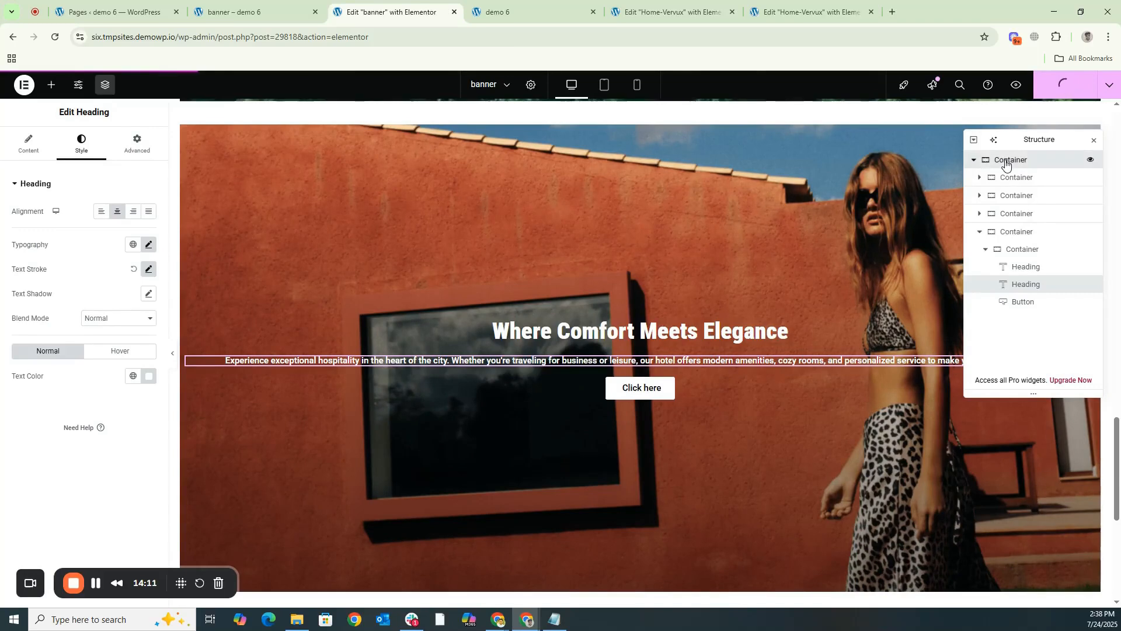
- Turn the Value Pack slider back on for the outermost container and publish the page
{"action": "left_click", "coordinate": [1005, 161]}
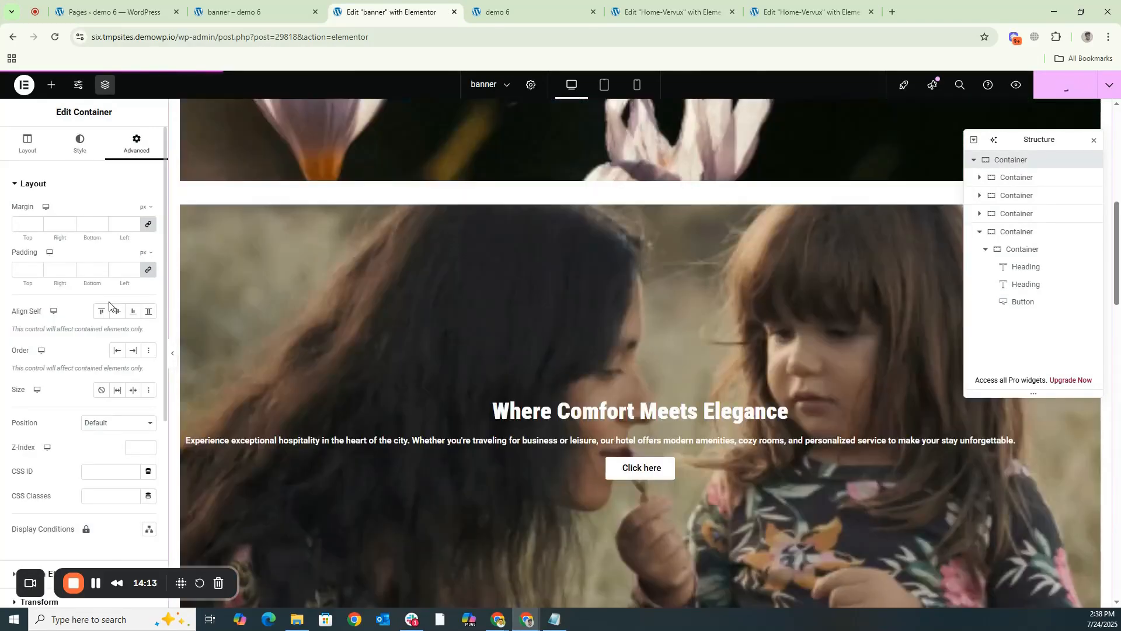
{"action": "scroll", "coordinate": [104, 328], "scroll_direction": "down", "scroll_amount": 5}
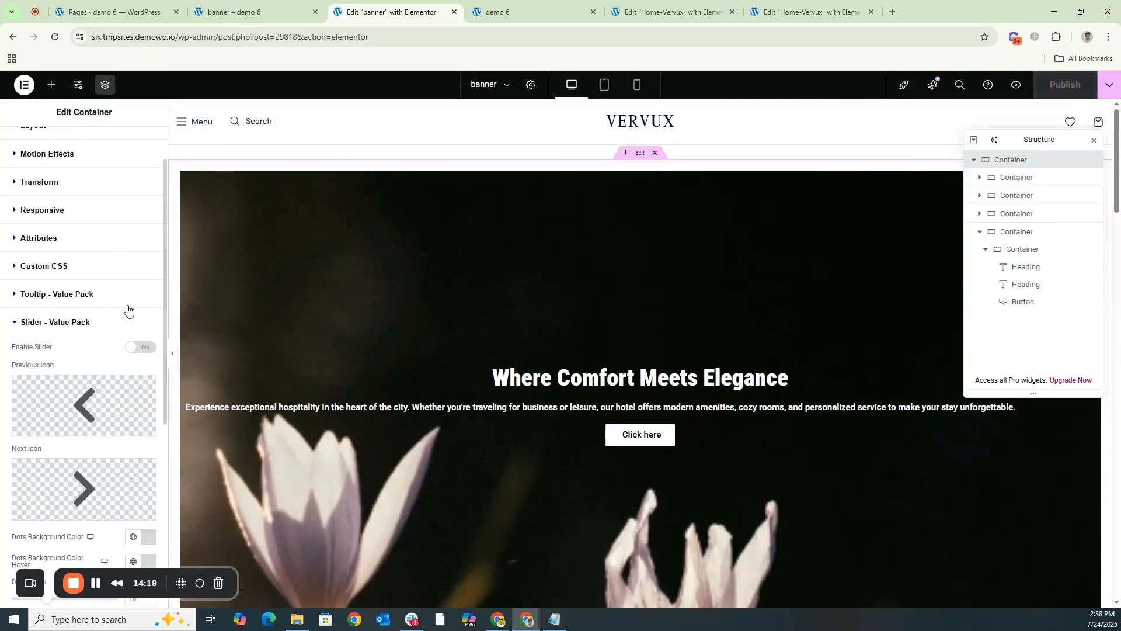
{"action": "scroll", "coordinate": [122, 279], "scroll_direction": "down", "scroll_amount": 2}
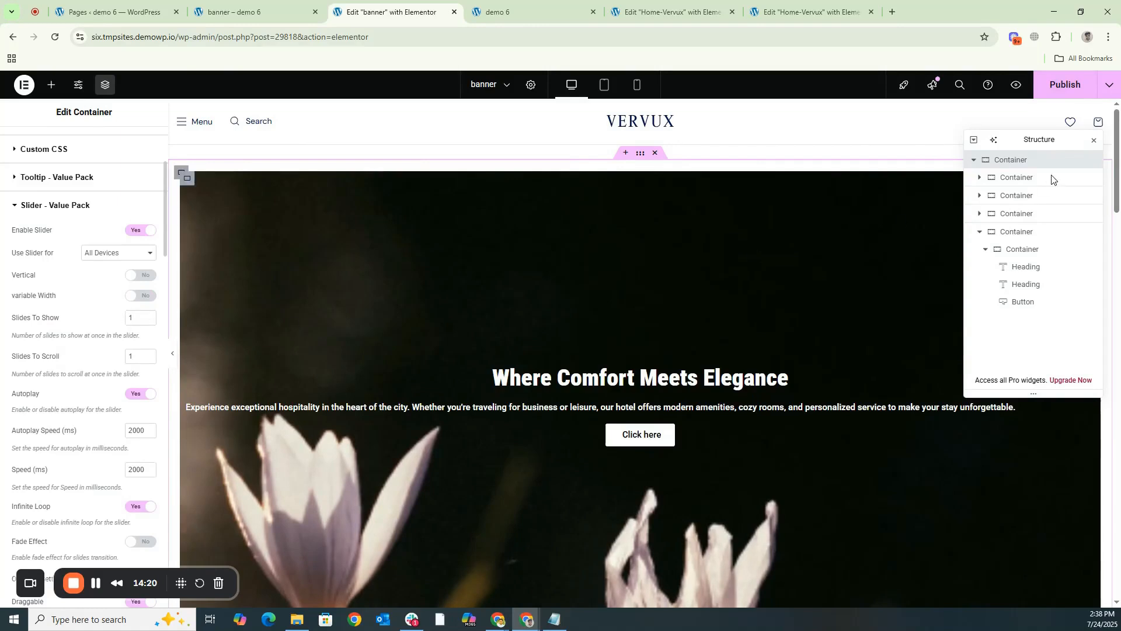
{"action": "left_click", "coordinate": [1052, 94]}
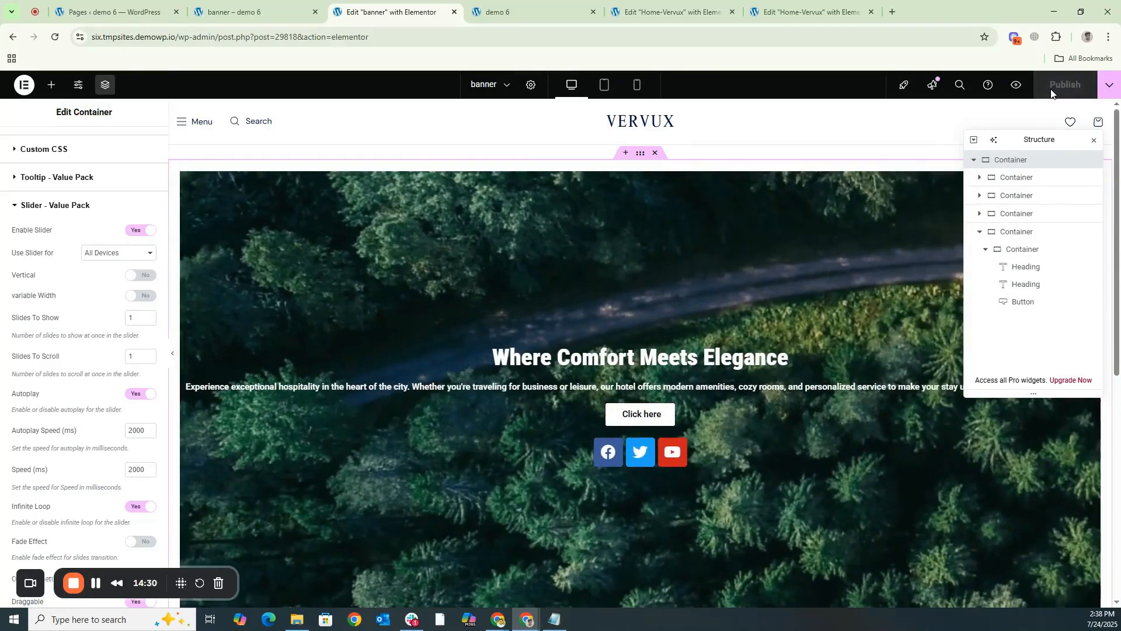
- Reload the live banner page to check the running slider and text alignment, and return to the banner editor
{"action": "left_click", "coordinate": [225, 11]}
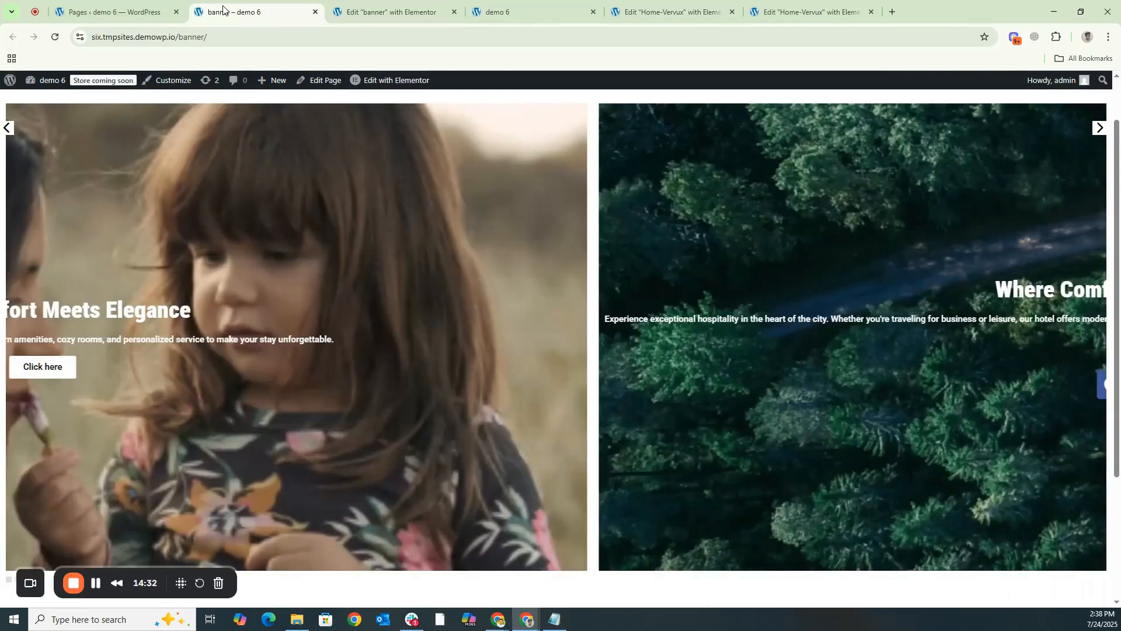
{"action": "key", "text": "ctrl+r"}
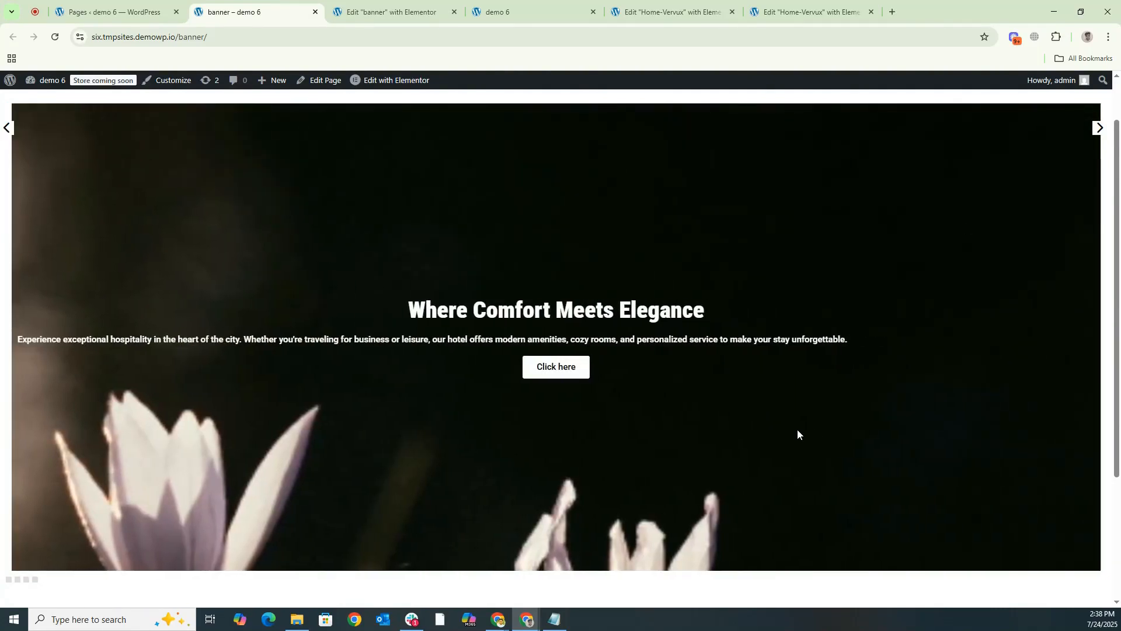
{"action": "left_click", "coordinate": [381, 12]}
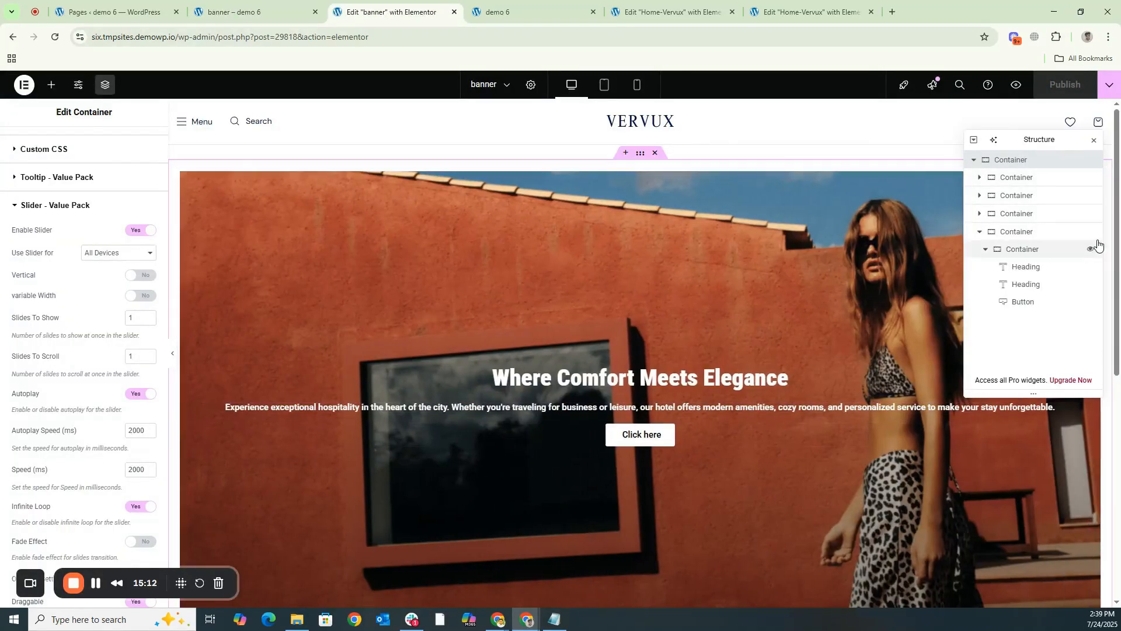
- Center-align the hospitality description headings in the first slide with the flowers and the second slide with the woman and child
{"action": "left_click", "coordinate": [1012, 251]}
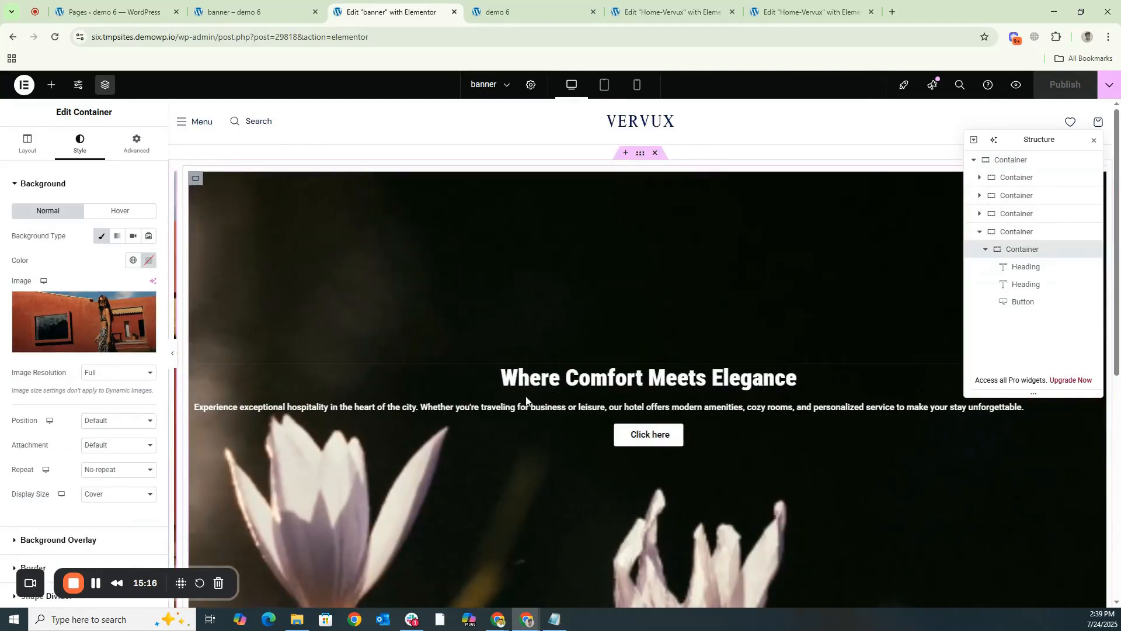
{"action": "left_click", "coordinate": [526, 406]}
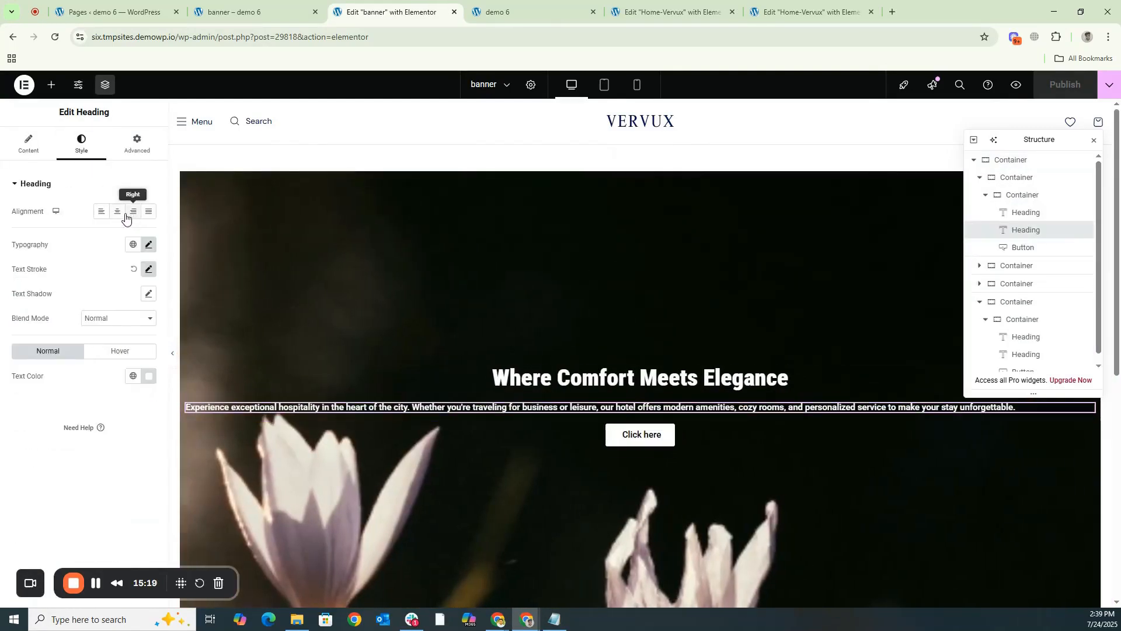
{"action": "left_click", "coordinate": [118, 211]}
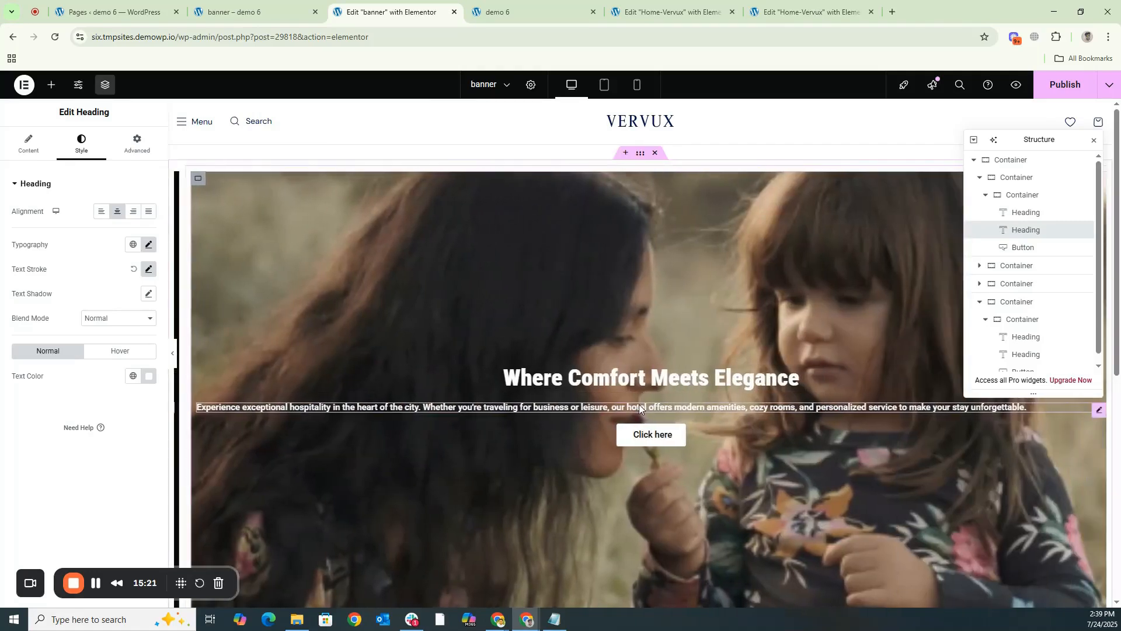
{"action": "left_click", "coordinate": [639, 408]}
{"action": "left_click", "coordinate": [87, 144]}
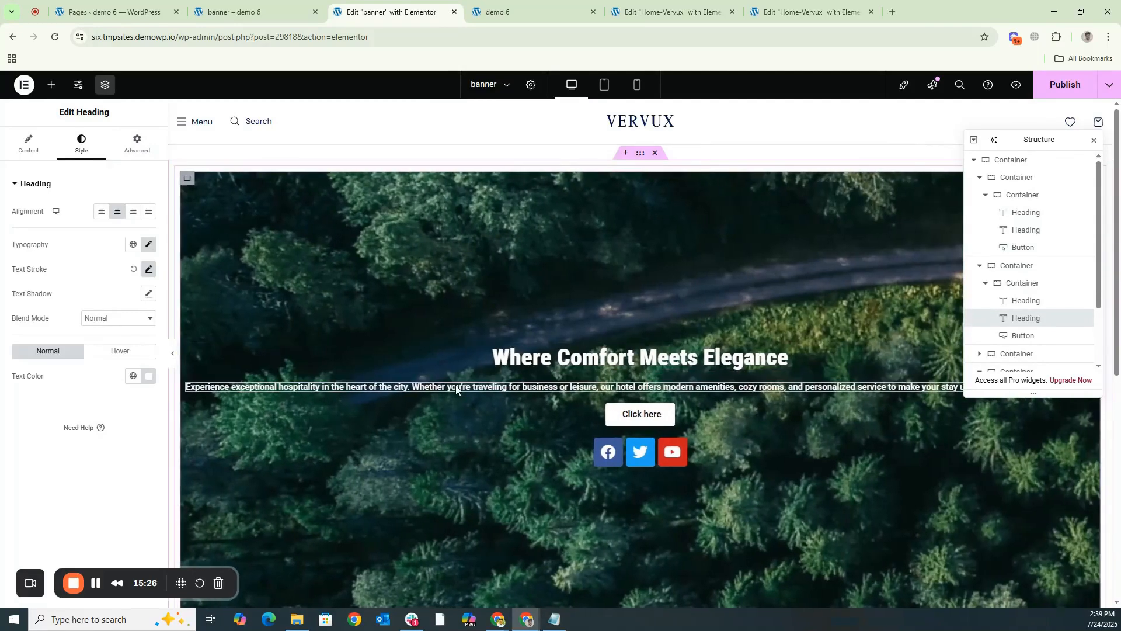
- Center-align the hospitality description heading in the forest slide with the social icons and publish the page
{"action": "left_click", "coordinate": [456, 387]}
{"action": "left_click", "coordinate": [92, 153]}
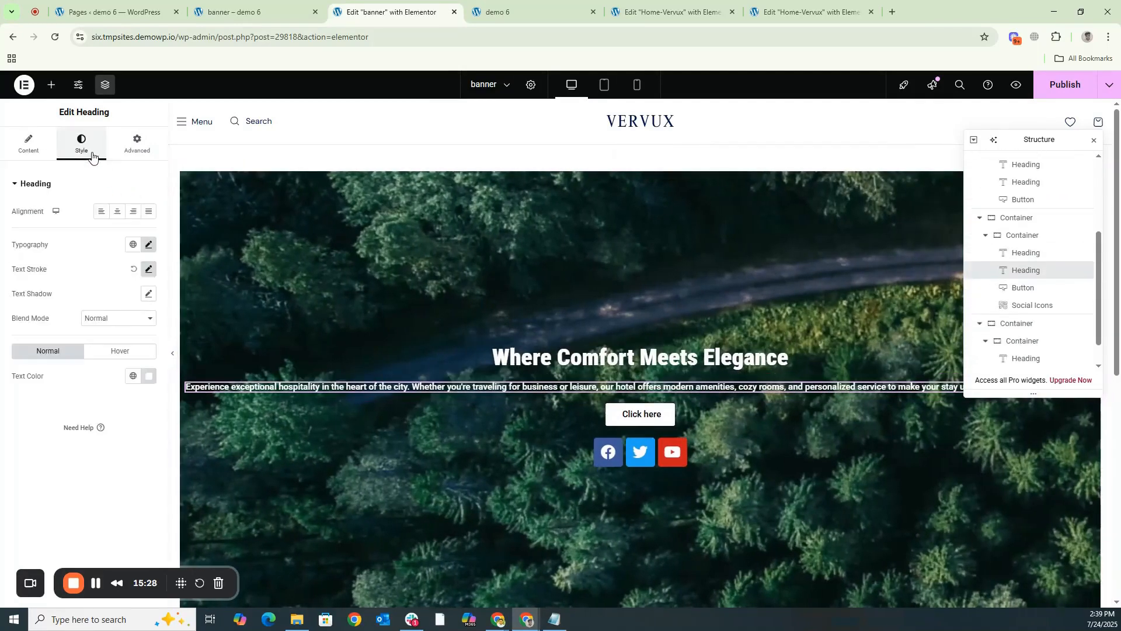
{"action": "left_click", "coordinate": [122, 211]}
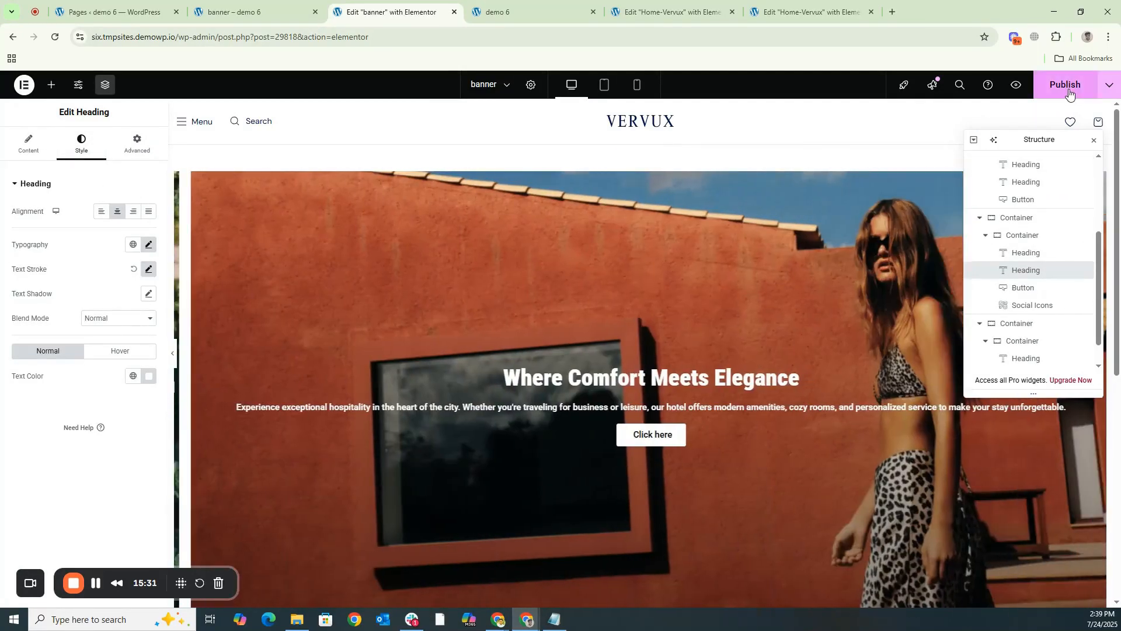
{"action": "left_click", "coordinate": [1069, 95]}
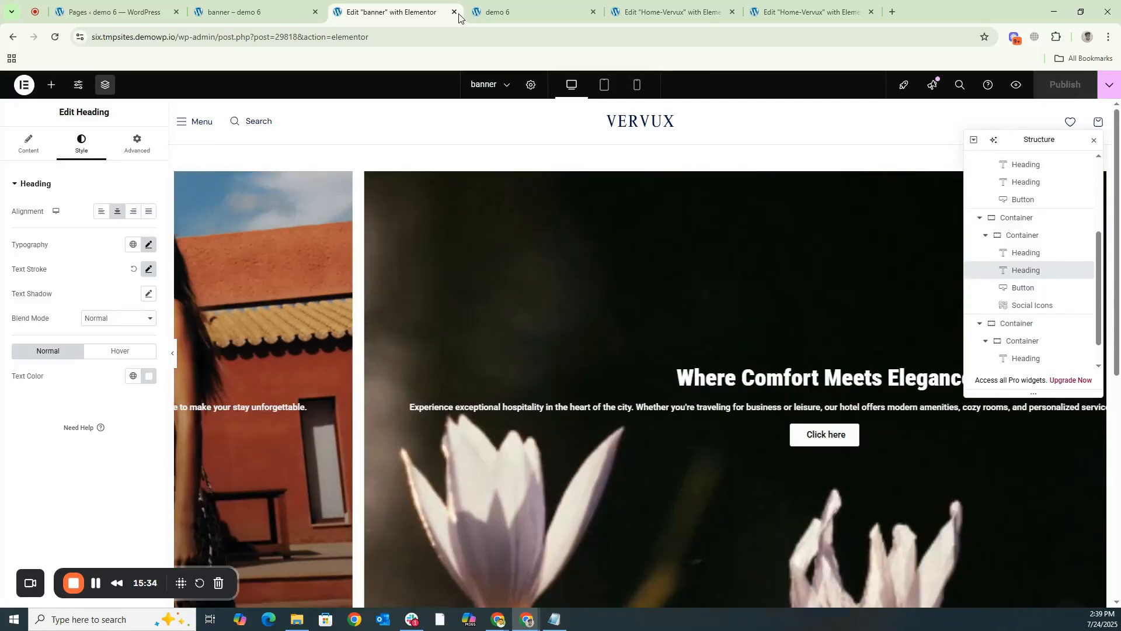
- Reload the live banner page to check the description alignment across all slides, and return to the banner editor
{"action": "left_click", "coordinate": [217, 3]}
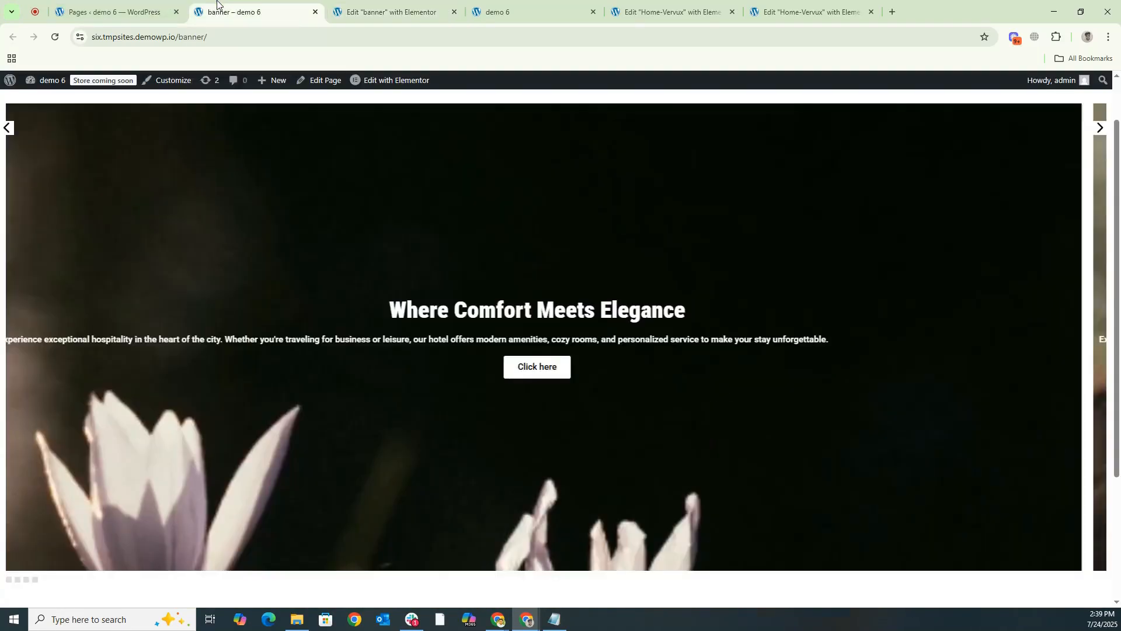
{"action": "key", "text": "ctrl+r"}
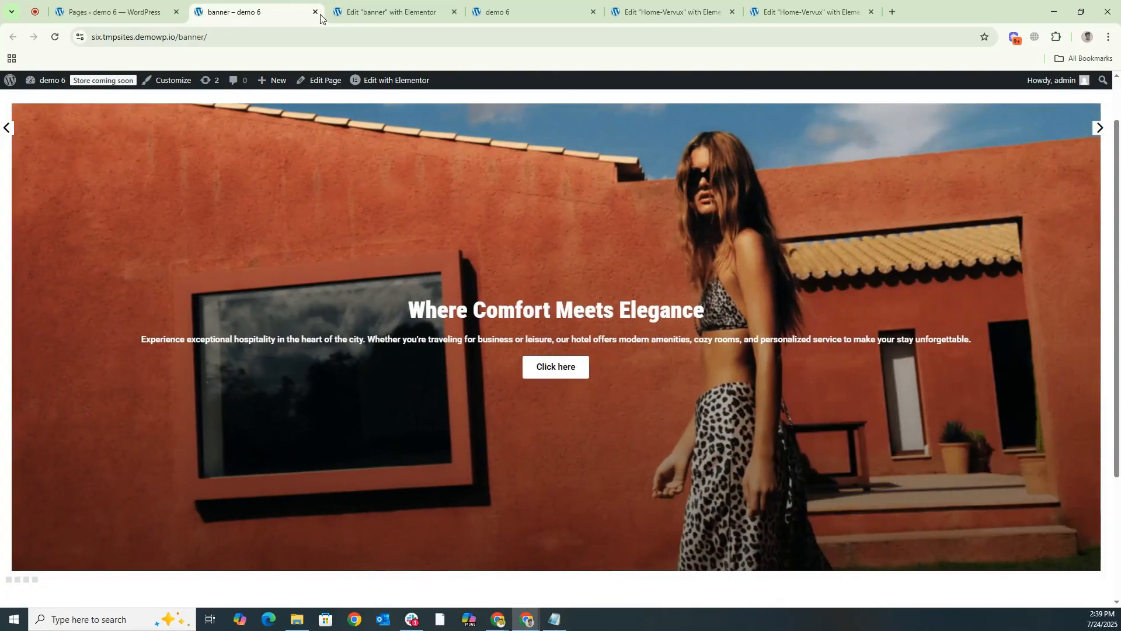
{"action": "left_click", "coordinate": [358, 11]}
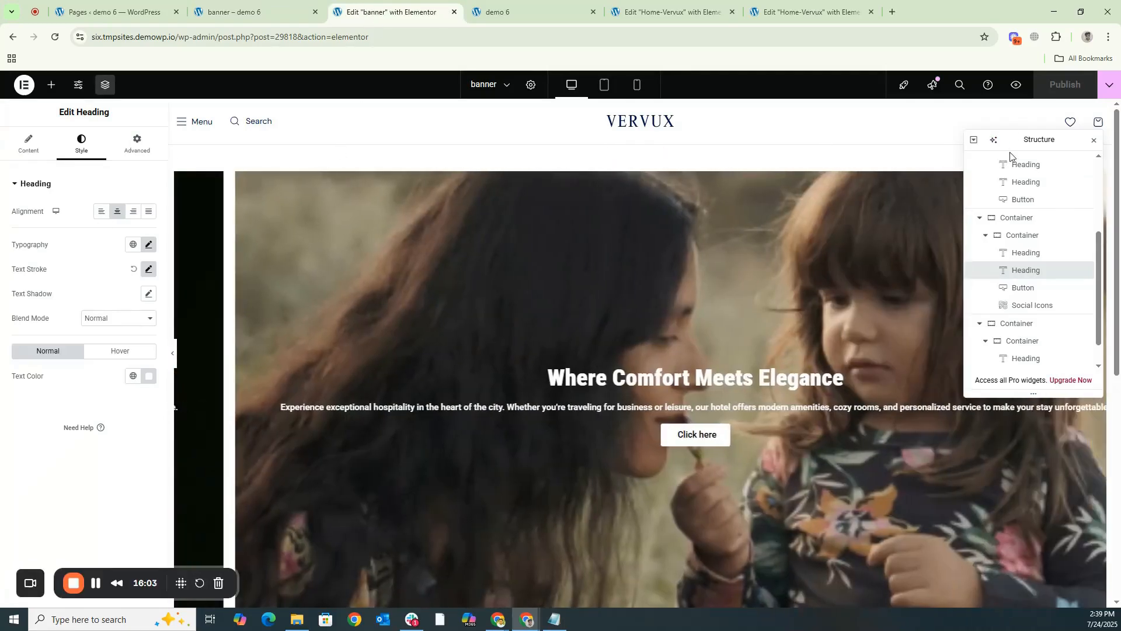
- Review the outermost container's Value Pack slider options for arrows, icon colors, borders, positions and custom dots
{"action": "scroll", "coordinate": [1010, 181], "scroll_direction": "up", "scroll_amount": 3}
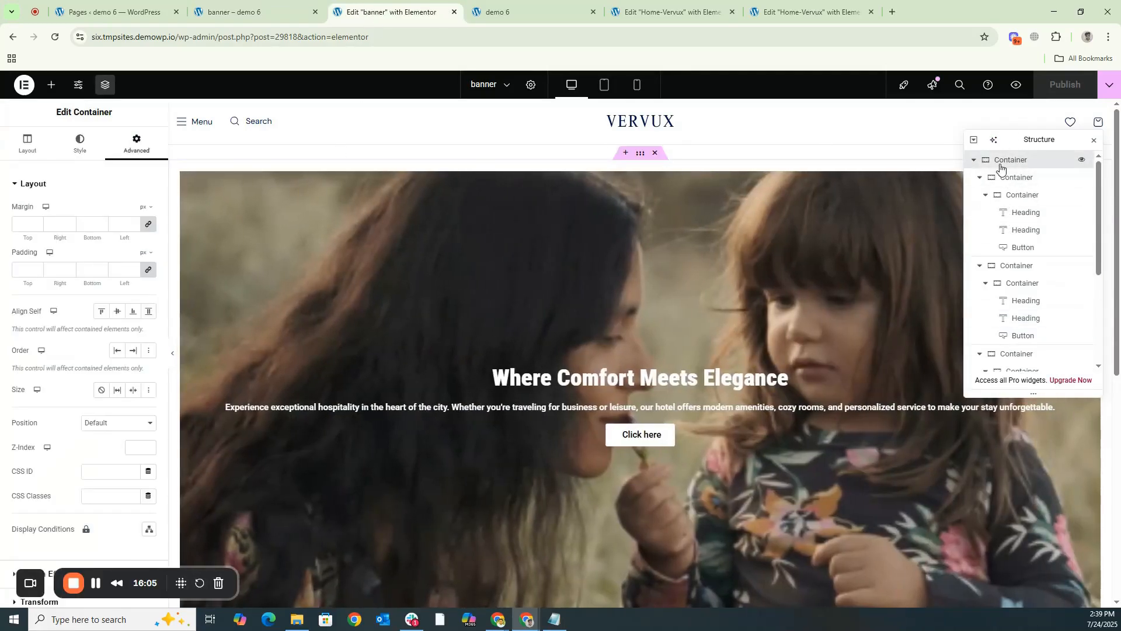
{"action": "scroll", "coordinate": [70, 409], "scroll_direction": "down", "scroll_amount": 5}
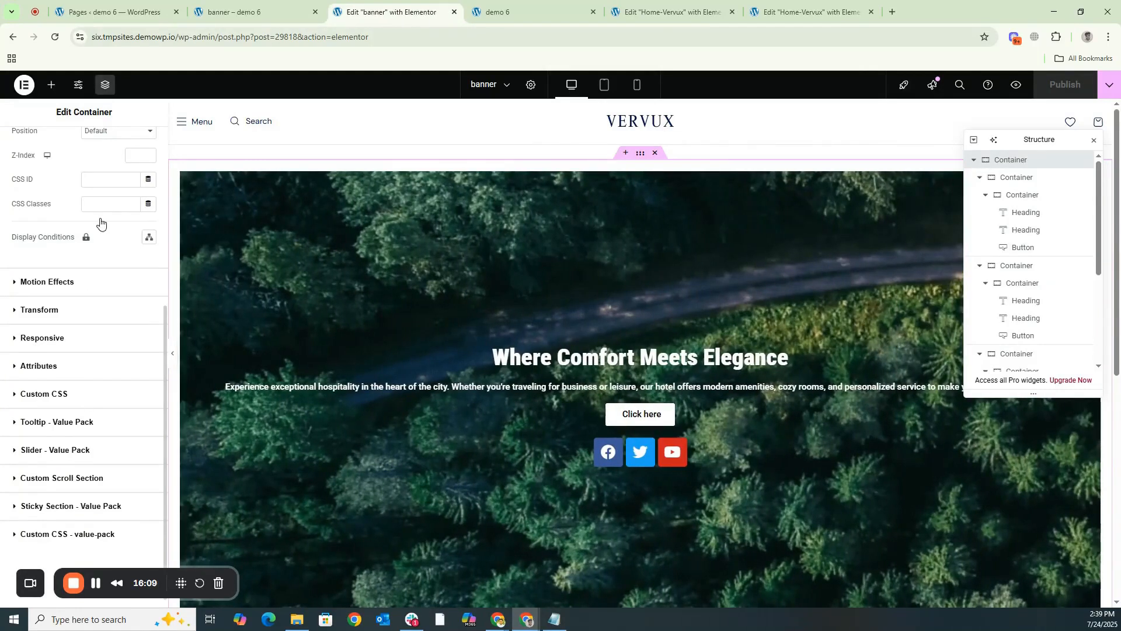
{"action": "scroll", "coordinate": [90, 297], "scroll_direction": "down", "scroll_amount": 10}
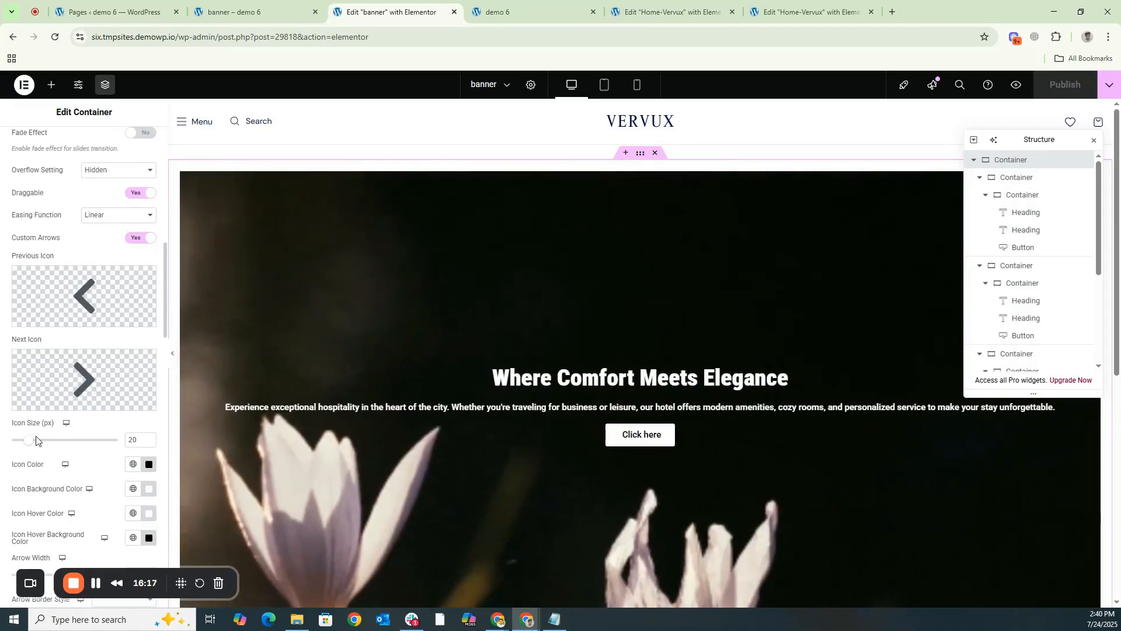
{"action": "scroll", "coordinate": [104, 381], "scroll_direction": "down", "scroll_amount": 1}
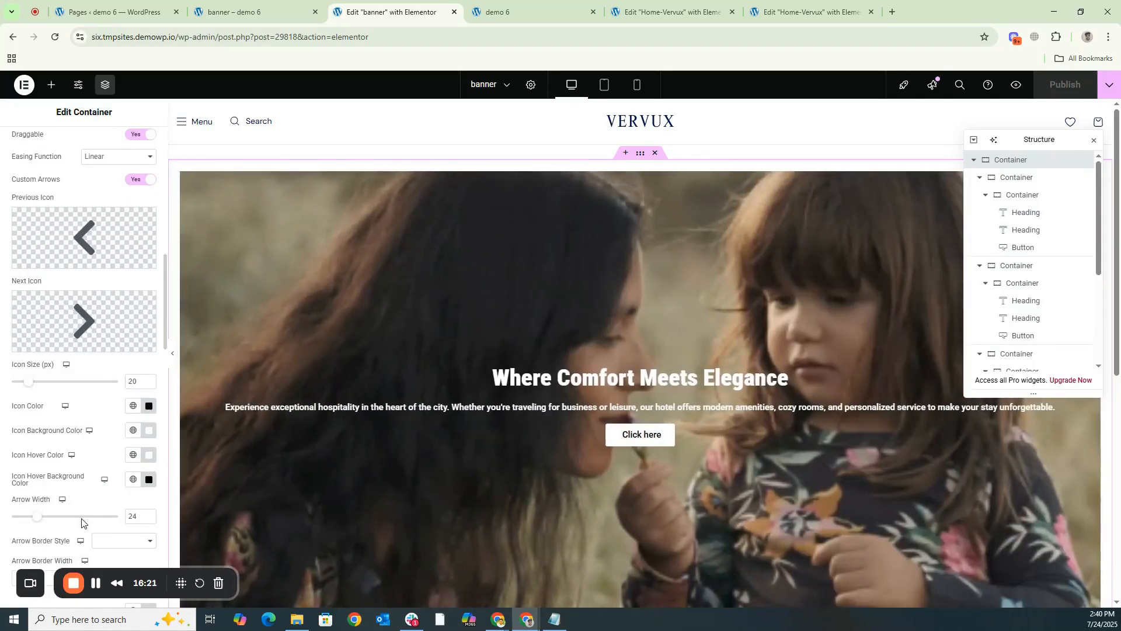
{"action": "scroll", "coordinate": [108, 471], "scroll_direction": "down", "scroll_amount": 2}
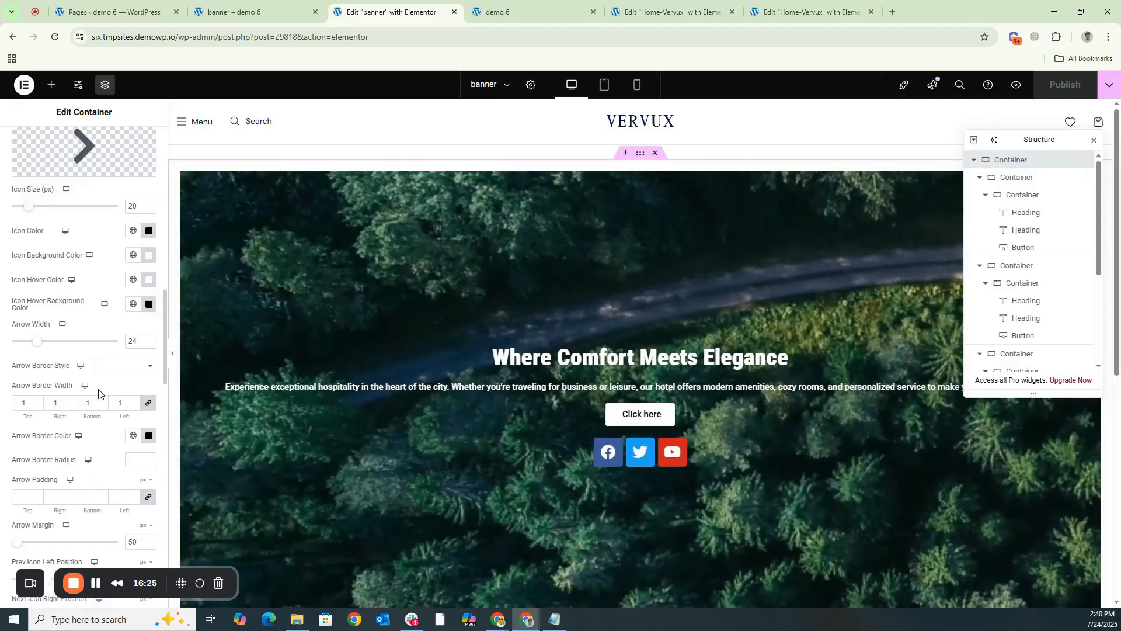
{"action": "scroll", "coordinate": [85, 327], "scroll_direction": "up", "scroll_amount": 2}
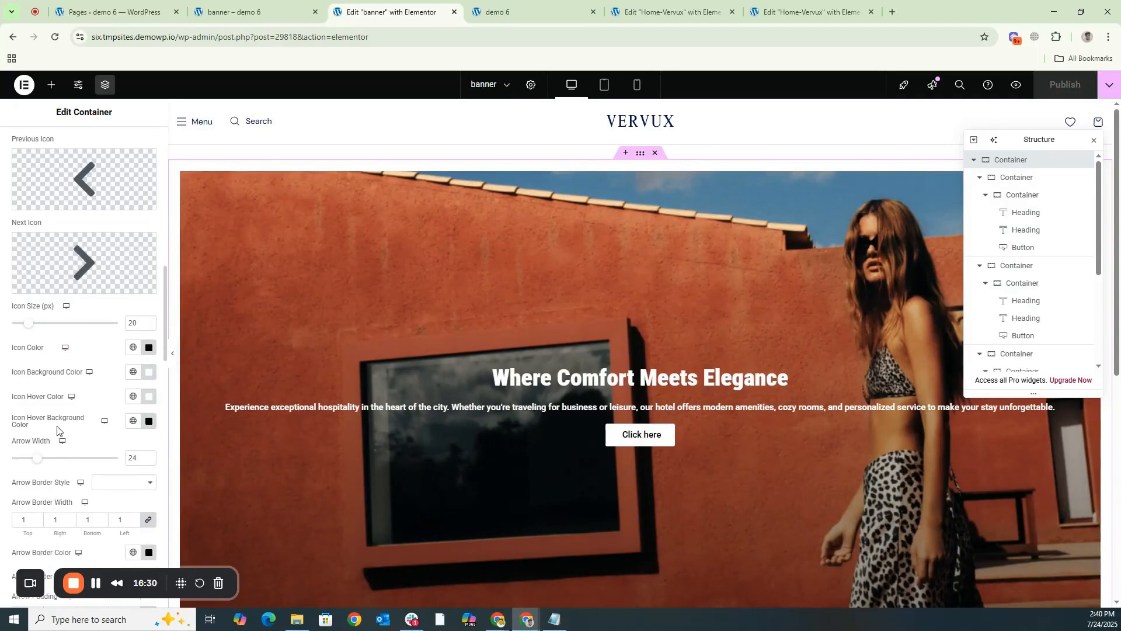
{"action": "scroll", "coordinate": [57, 430], "scroll_direction": "down", "scroll_amount": 3}
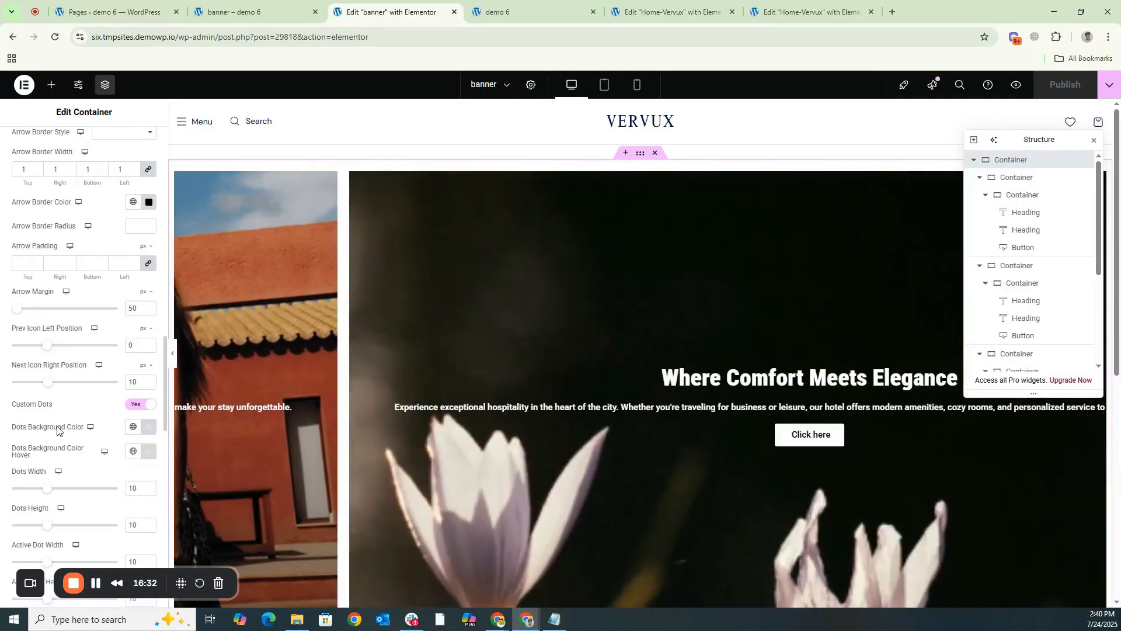
- Swipe through the slides on the live banner page to test dragging, and switch back to the editor
{"action": "left_click", "coordinate": [248, 12]}
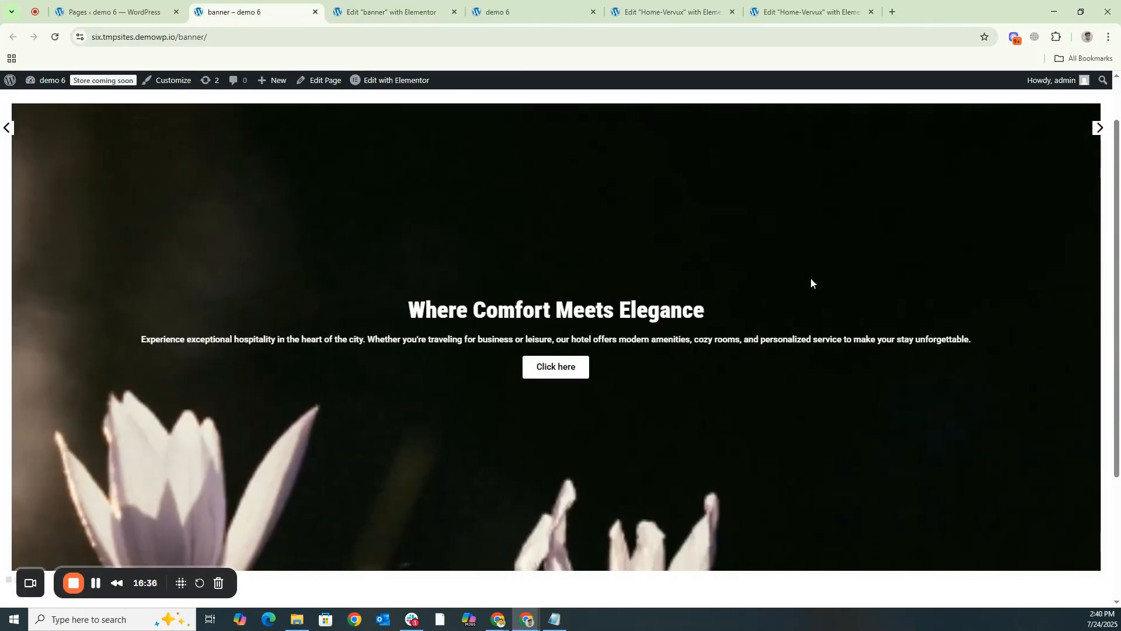
{"action": "left_click_drag", "start_coordinate": [850, 277], "coordinate": [213, 275]}
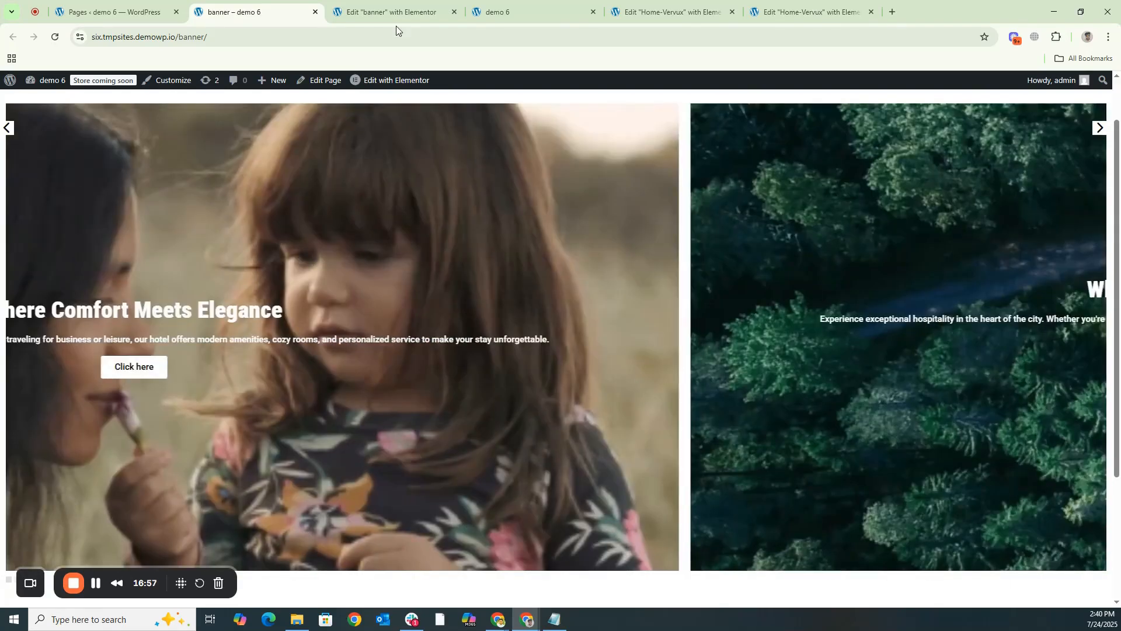
{"action": "left_click", "coordinate": [391, 12]}
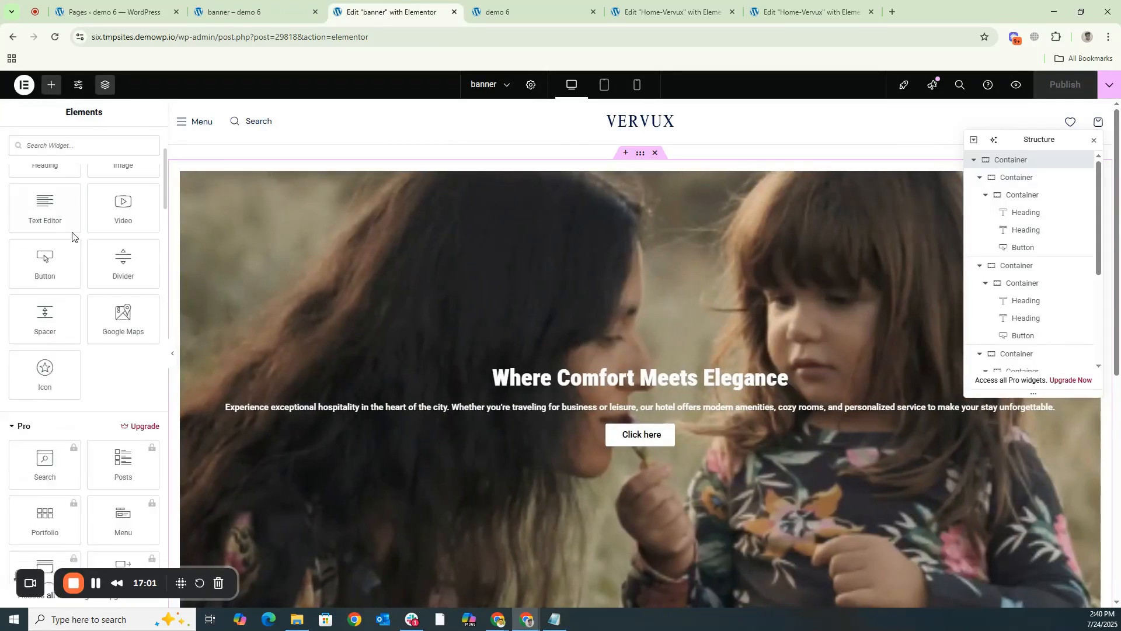
- Browse the available widgets in the element library and return to the live banner page
{"action": "scroll", "coordinate": [72, 240], "scroll_direction": "down", "scroll_amount": 17}
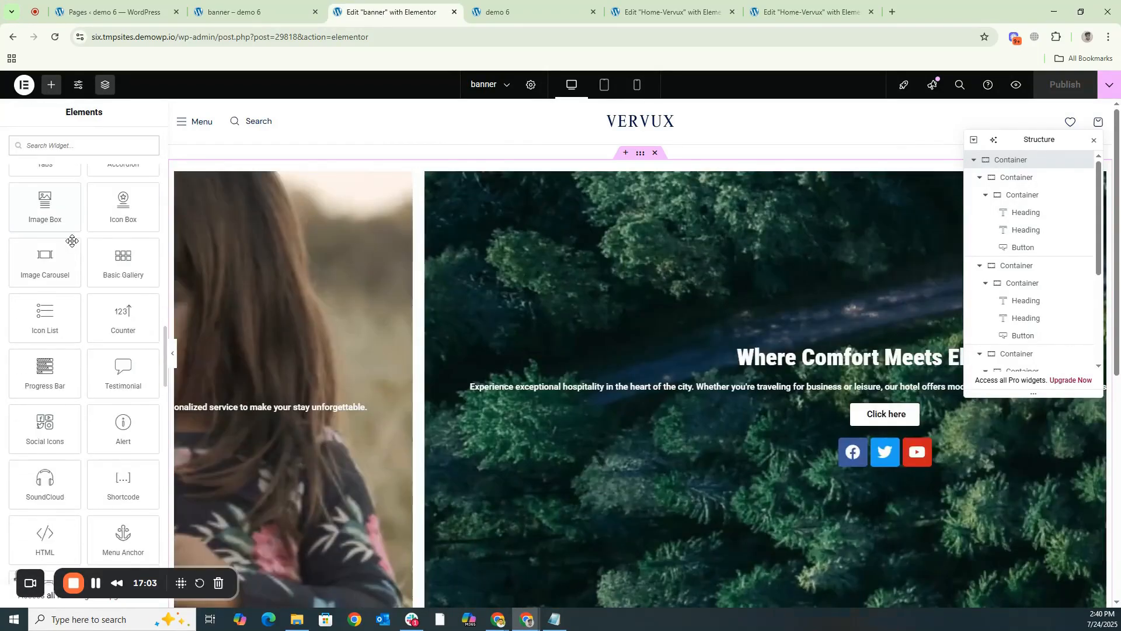
{"action": "scroll", "coordinate": [73, 242], "scroll_direction": "up", "scroll_amount": 12}
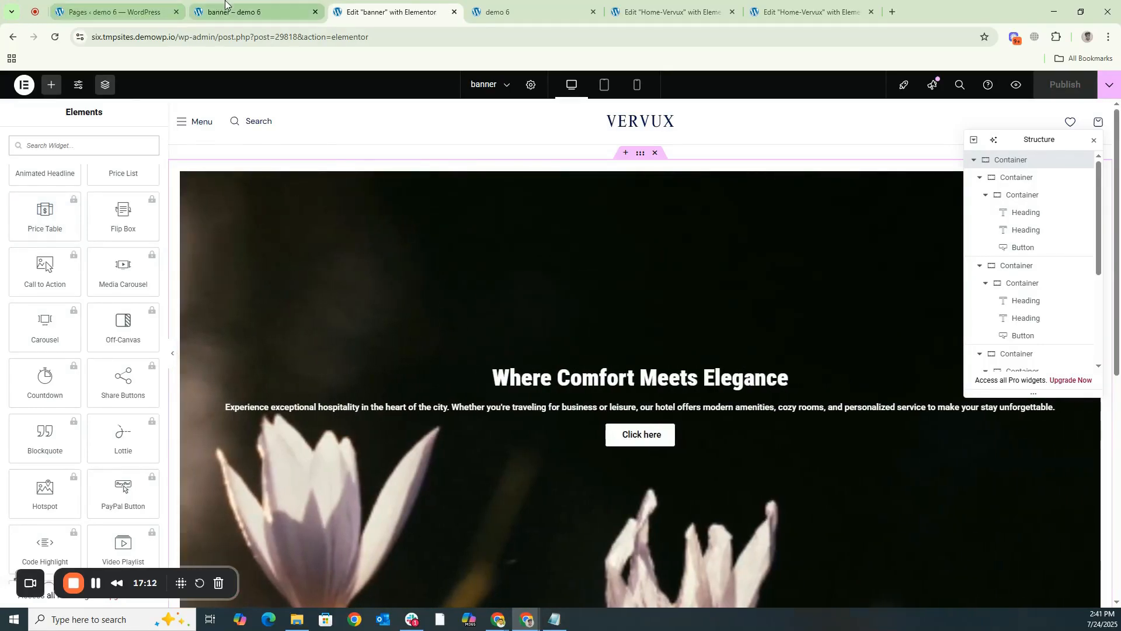
{"action": "left_click", "coordinate": [226, 4]}
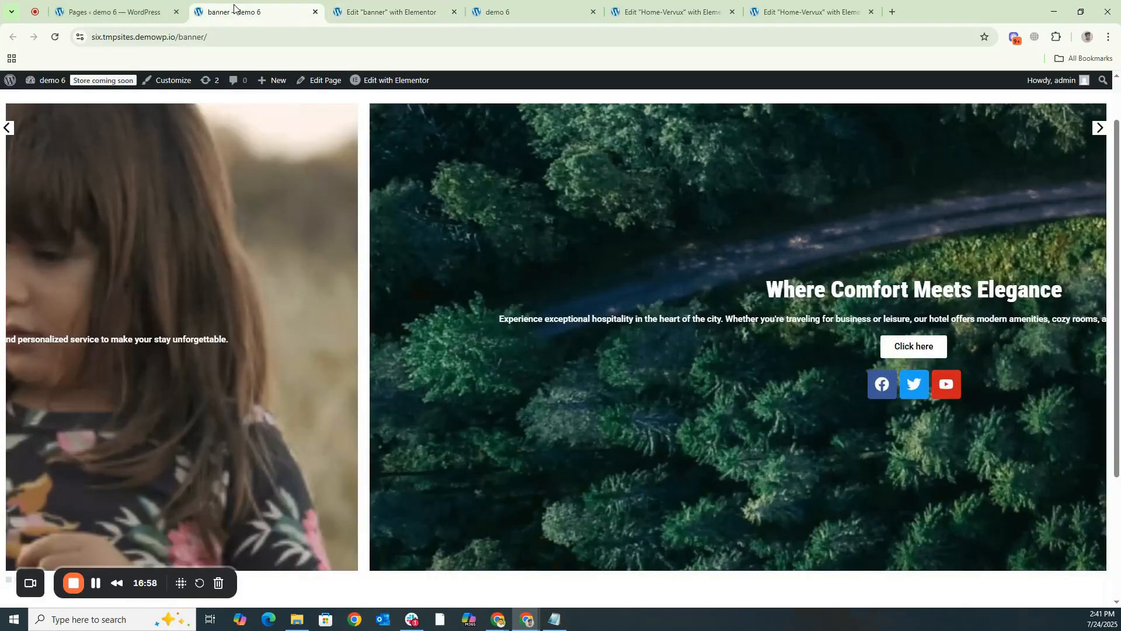